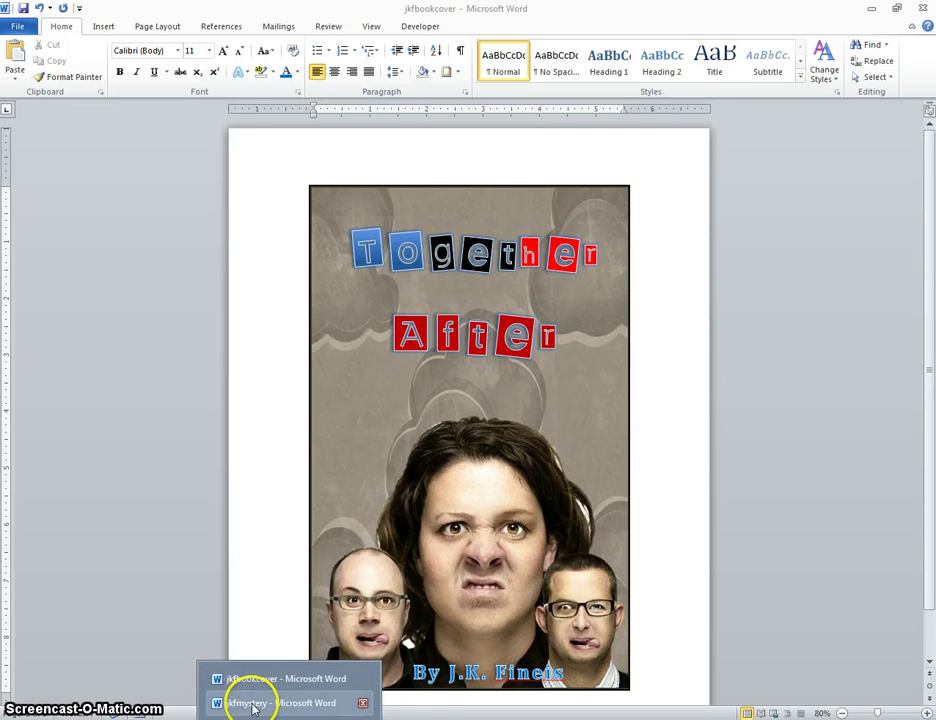
# Step: Switch to the jkfmystery document and center the title and the byline
pyautogui.click(252, 706)
pyautogui.click(292, 177)
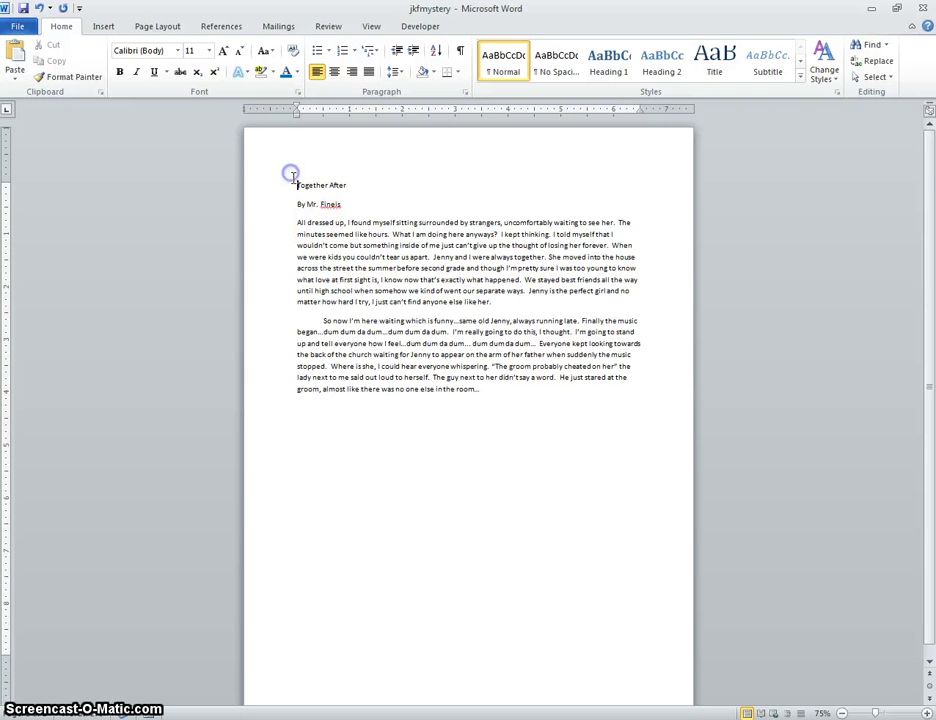
pyautogui.moveTo(313, 194); pyautogui.dragTo(355, 205)
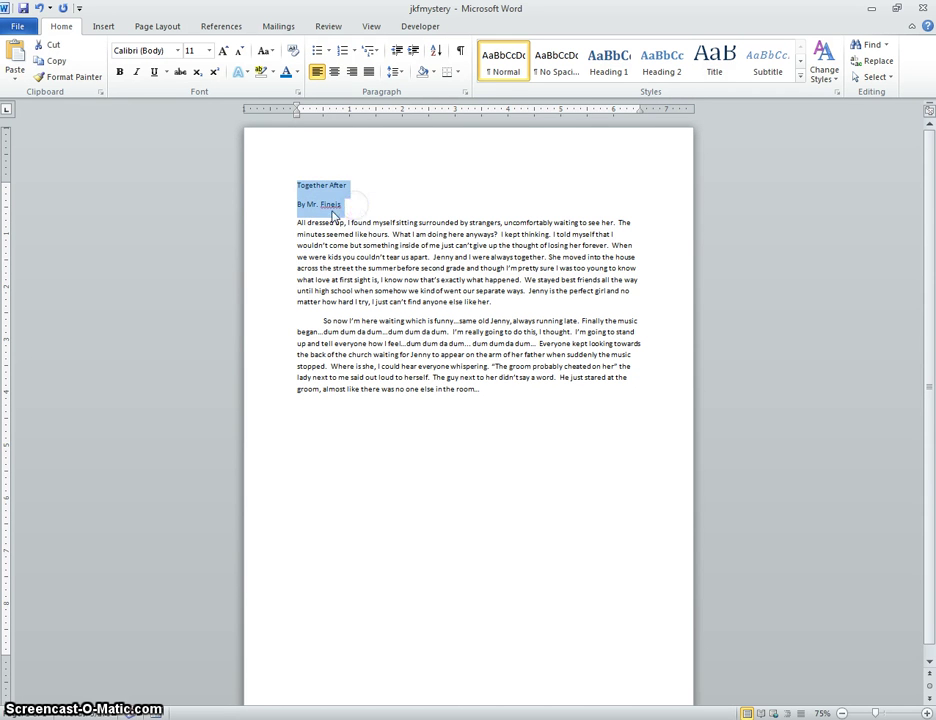
pyautogui.click(336, 73)
pyautogui.click(499, 206)
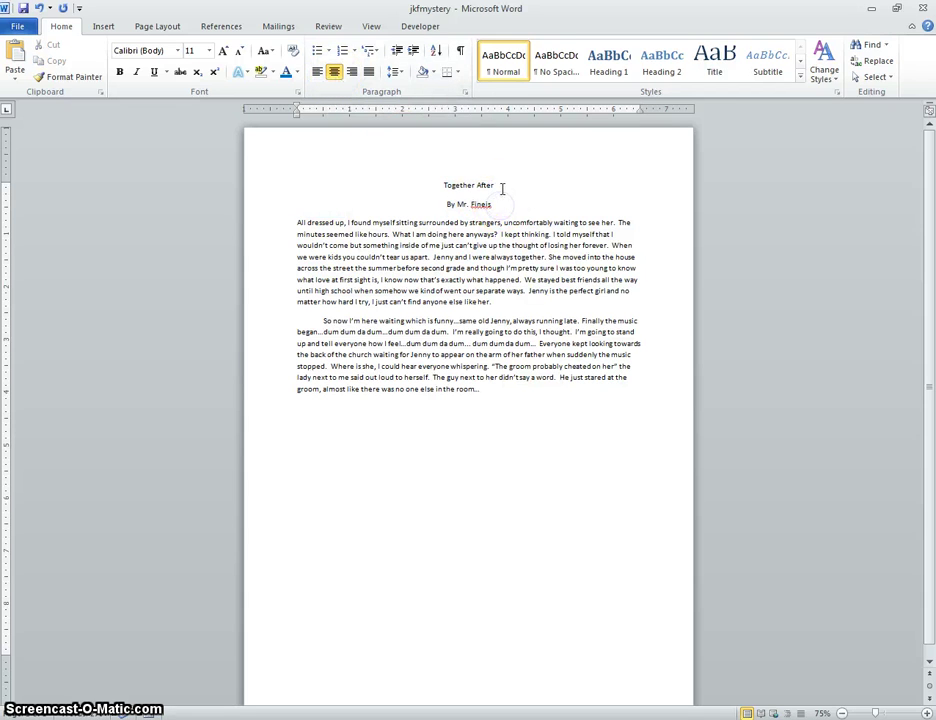
# Step: Enlarge the title "Together After" to 28 pt
pyautogui.moveTo(497, 186); pyautogui.dragTo(431, 183)
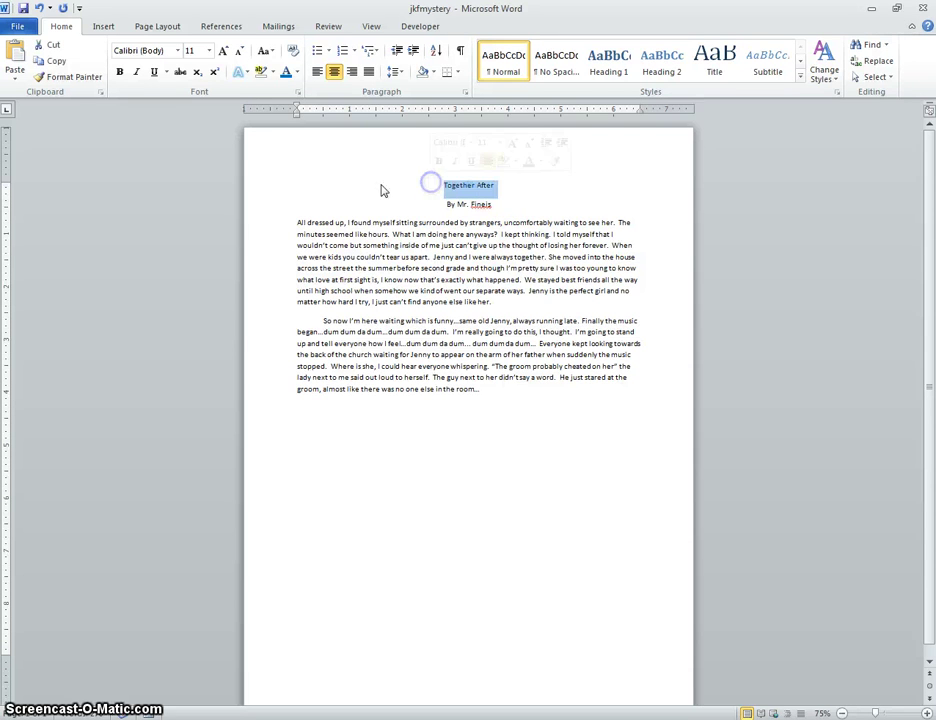
pyautogui.click(223, 50)
pyautogui.click(223, 50)
pyautogui.click(223, 50)
pyautogui.click(223, 50)
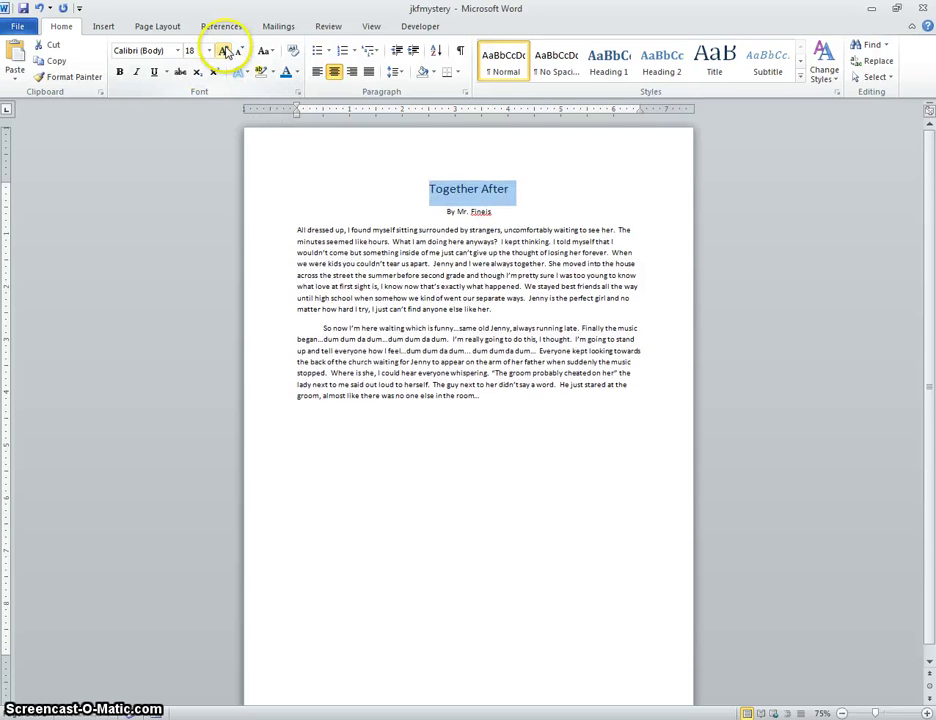
pyautogui.click(223, 50)
pyautogui.click(223, 50)
pyautogui.click(224, 50)
pyautogui.click(224, 50)
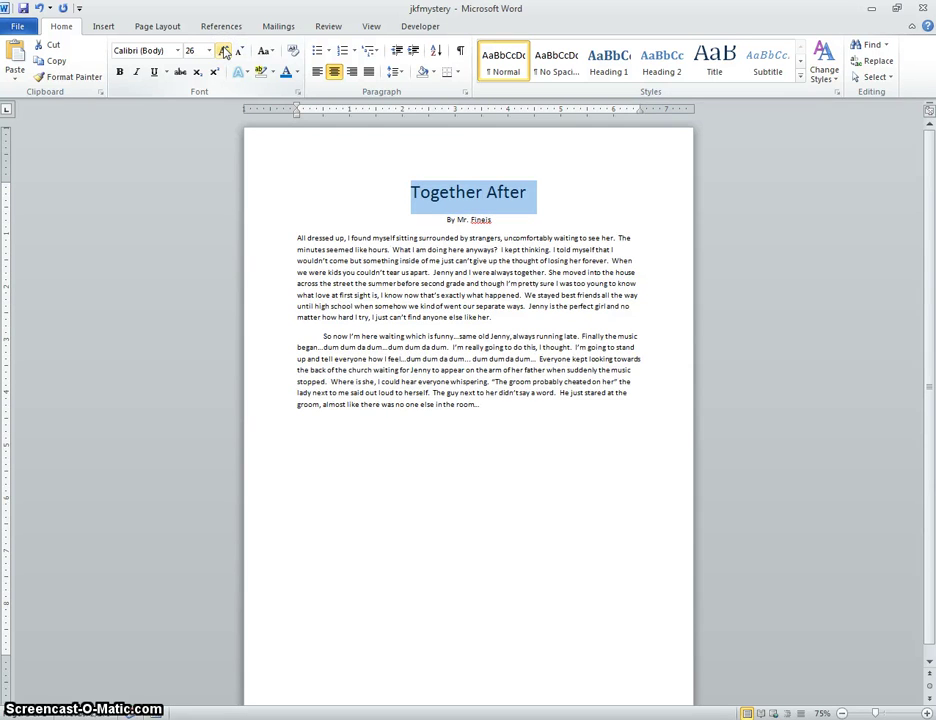
pyautogui.click(224, 50)
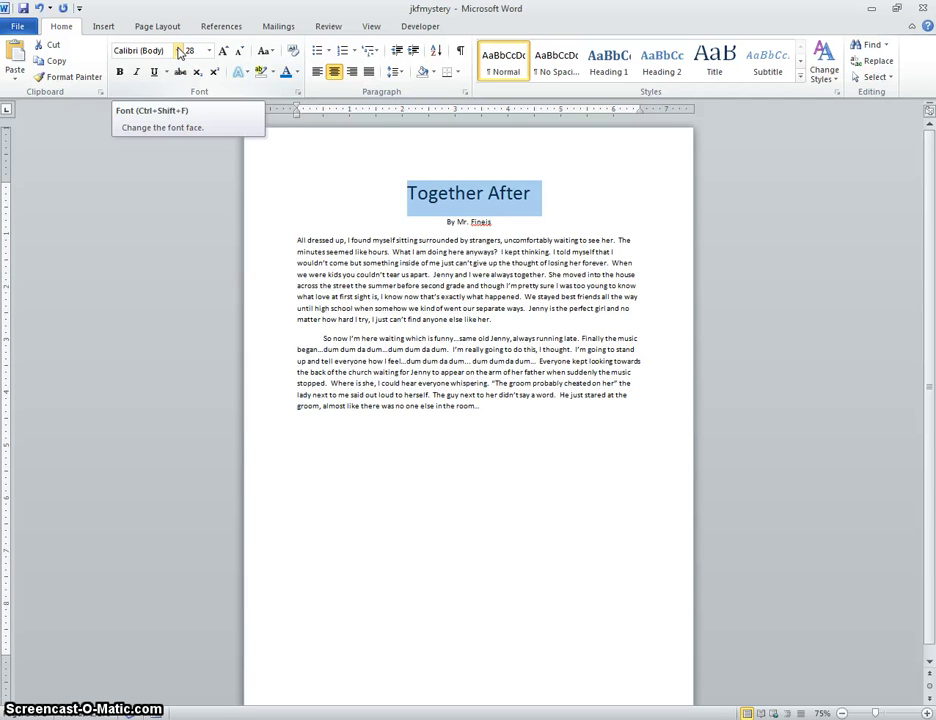
# Step: Change the title's font to Earwig Factory and set its size to 36 pt
pyautogui.click(179, 51)
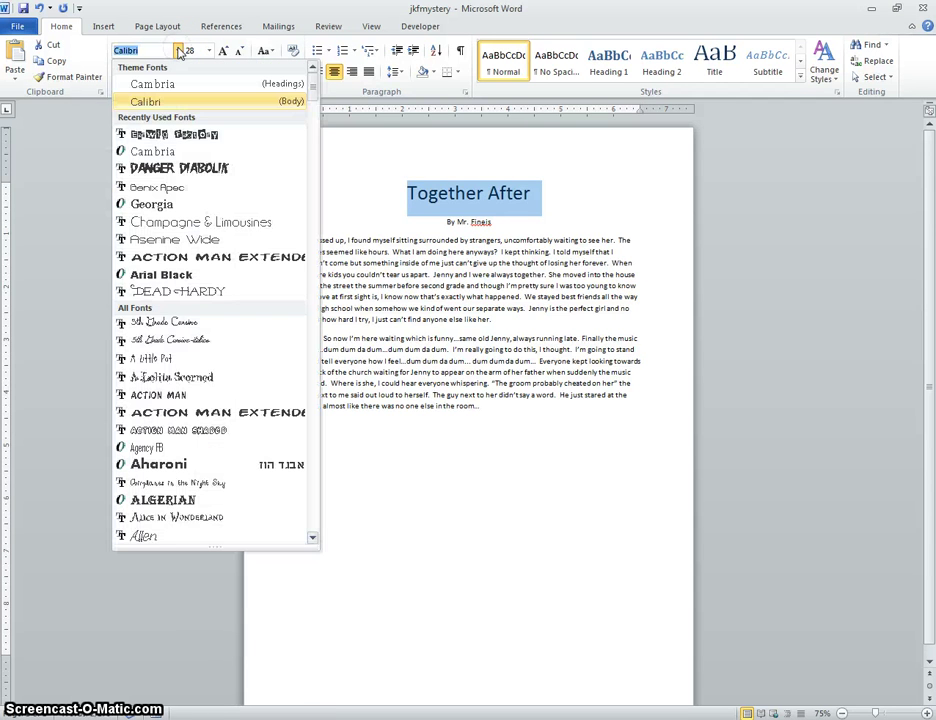
pyautogui.click(190, 140)
pyautogui.click(224, 50)
pyautogui.click(224, 50)
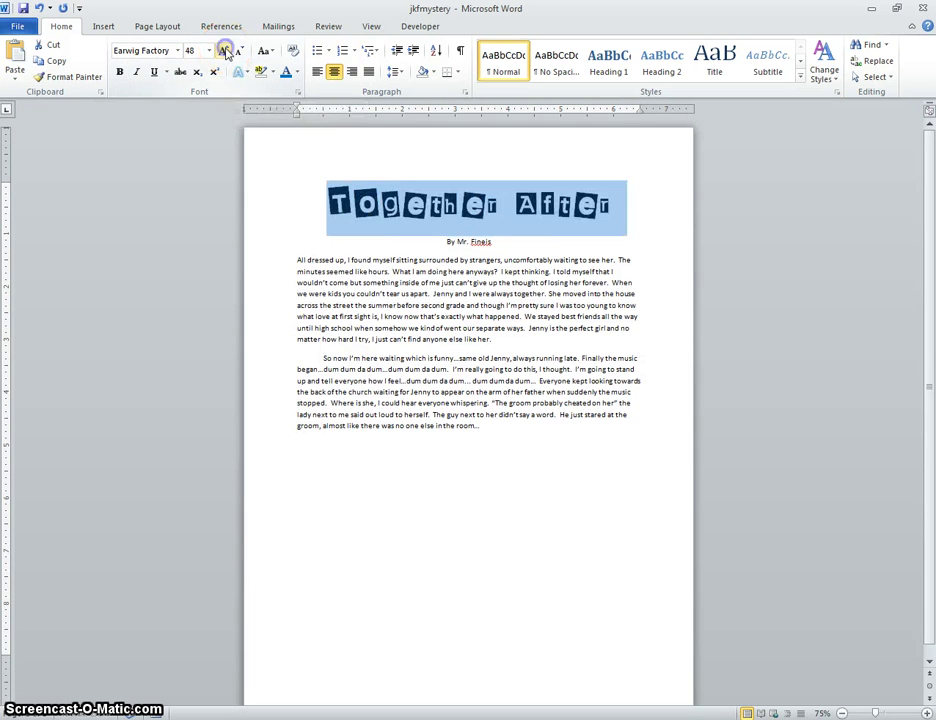
pyautogui.click(240, 52)
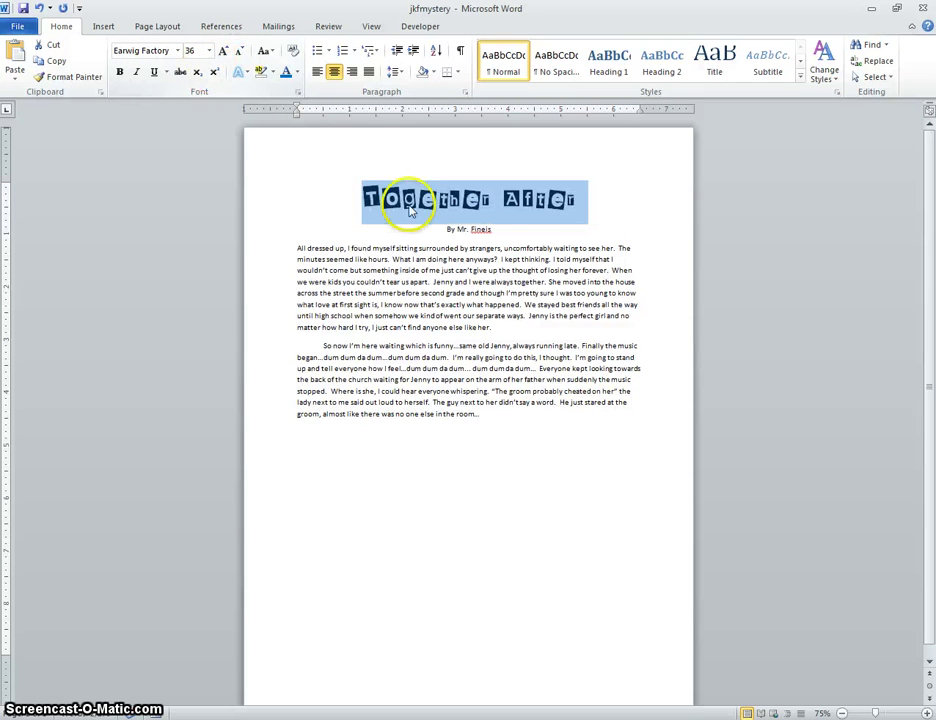
# Step: Set the byline and both story paragraphs to 14 pt and save the document
pyautogui.click(448, 230)
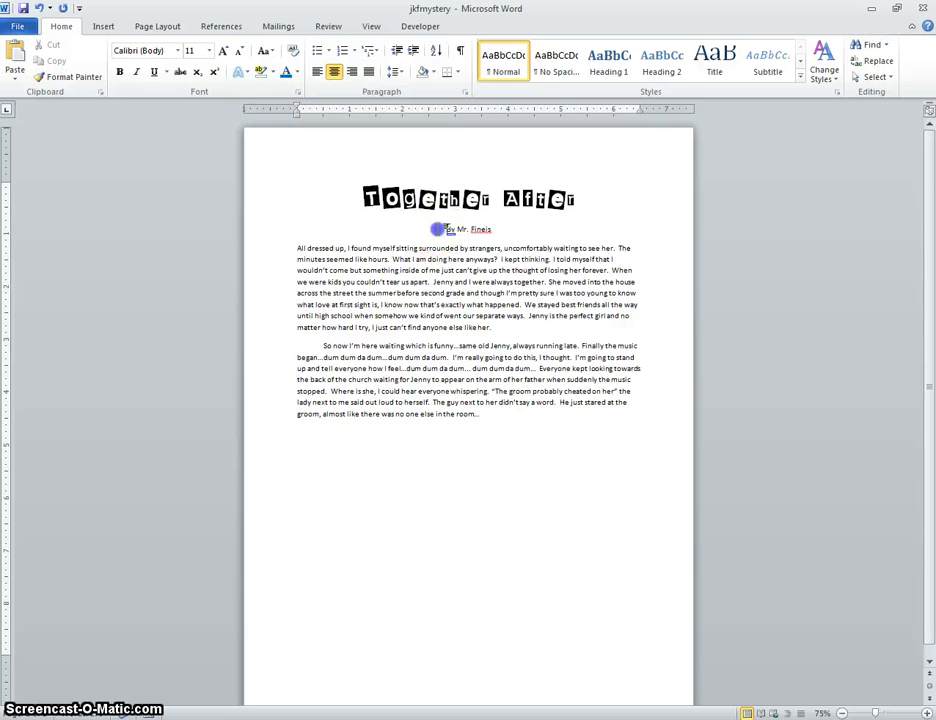
pyautogui.moveTo(443, 229); pyautogui.dragTo(603, 434)
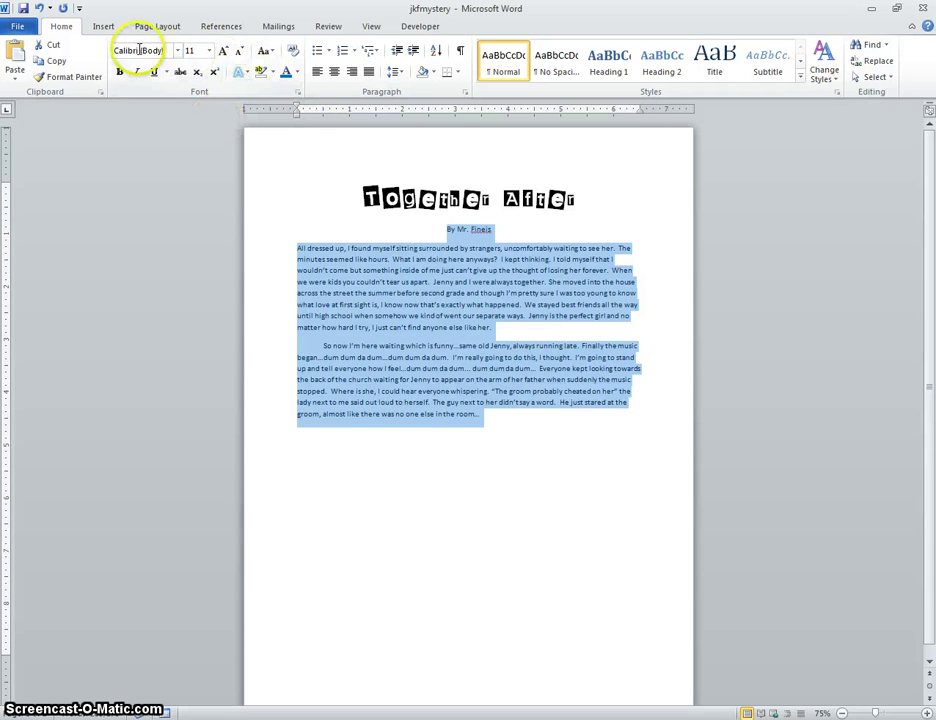
pyautogui.click(223, 52)
pyautogui.click(223, 52)
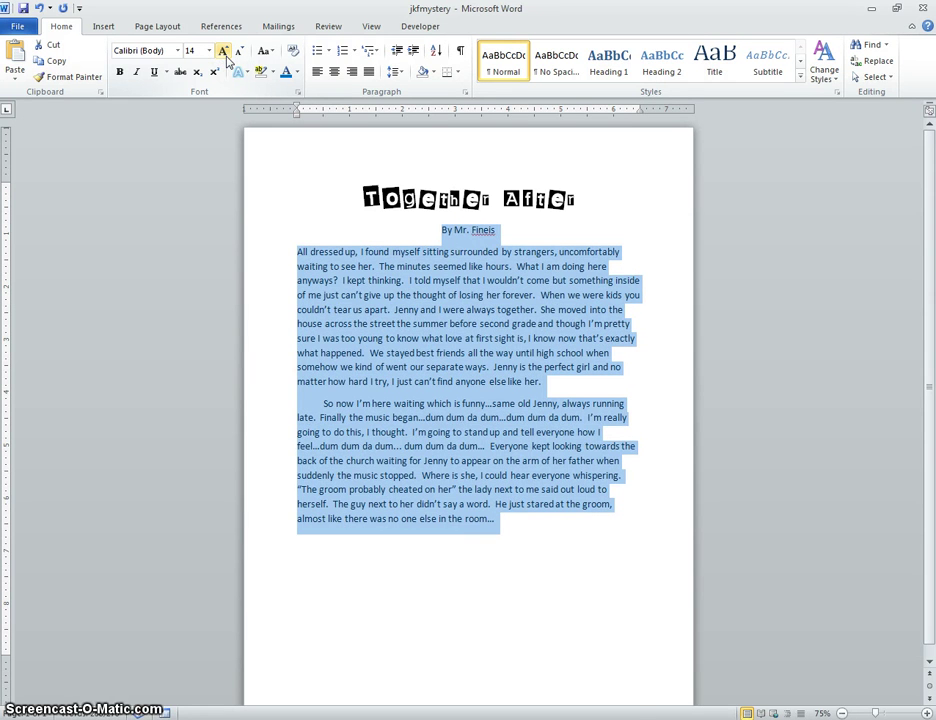
pyautogui.hotkey('ctrl', 's')
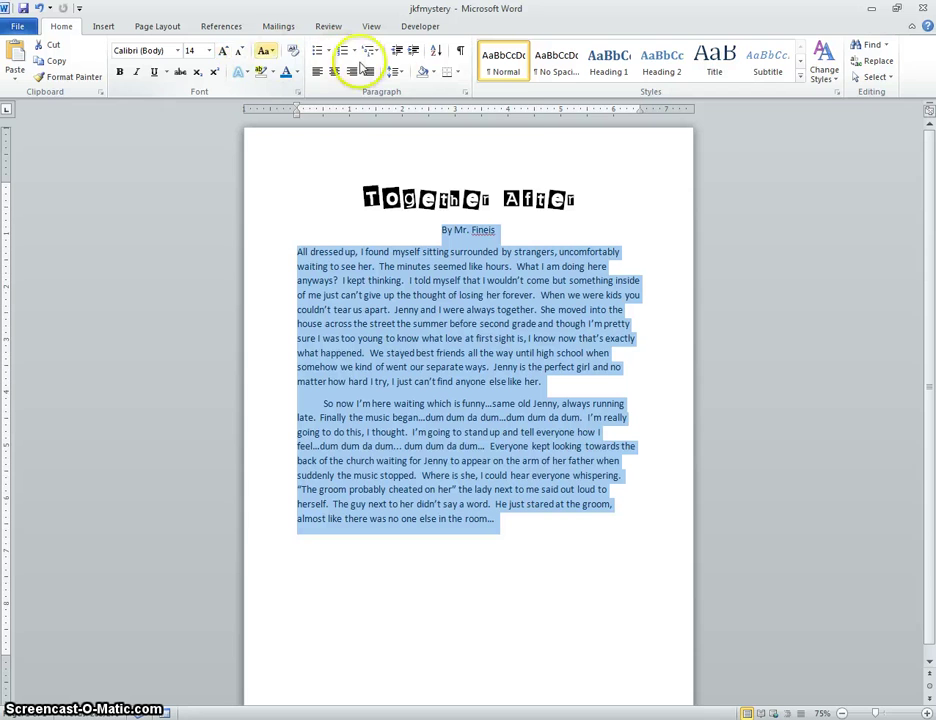
# Step: Set the line spacing of the byline and story paragraphs to 1.5
pyautogui.click(397, 73)
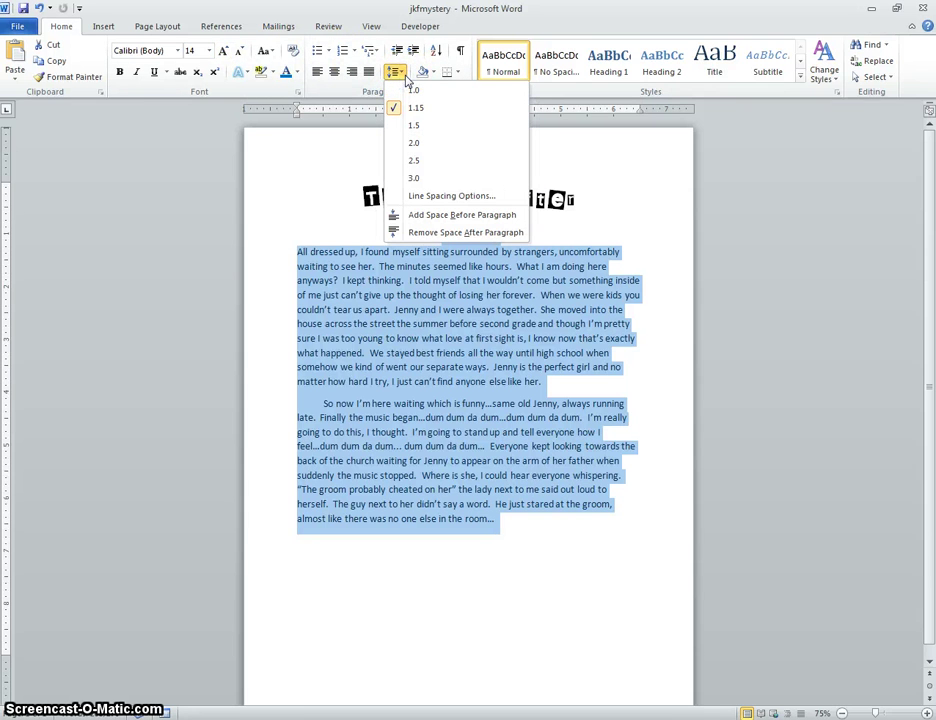
pyautogui.click(413, 126)
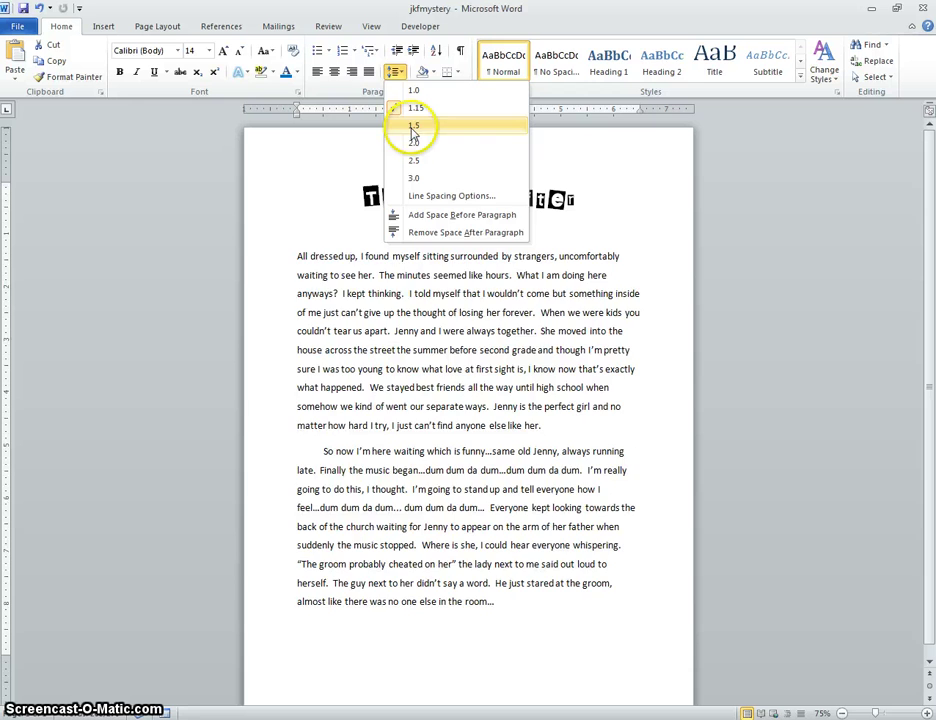
pyautogui.click(408, 388)
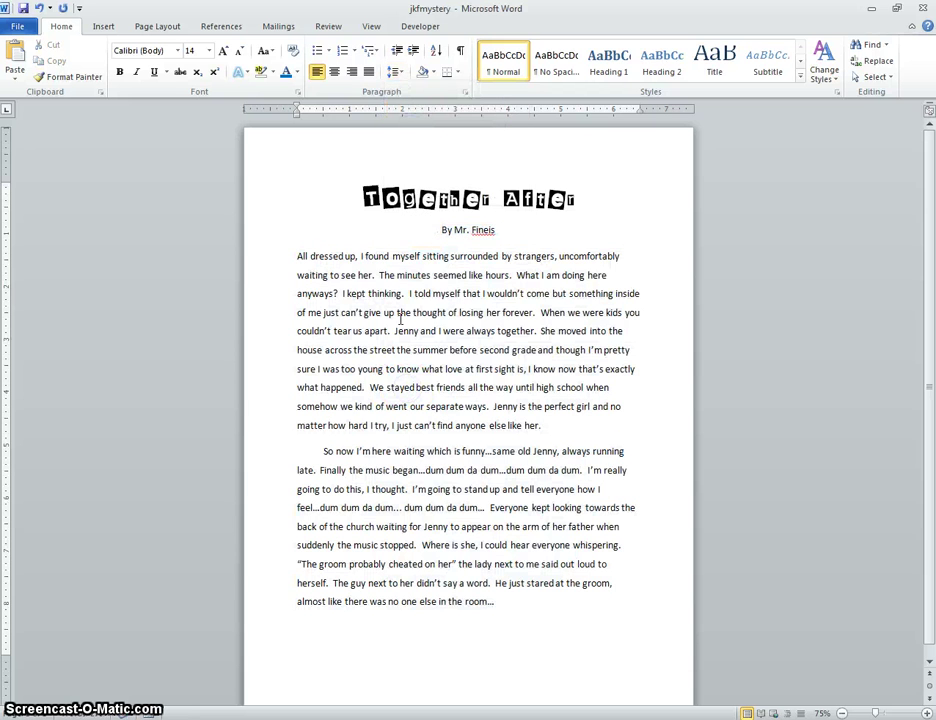
pyautogui.click(306, 257)
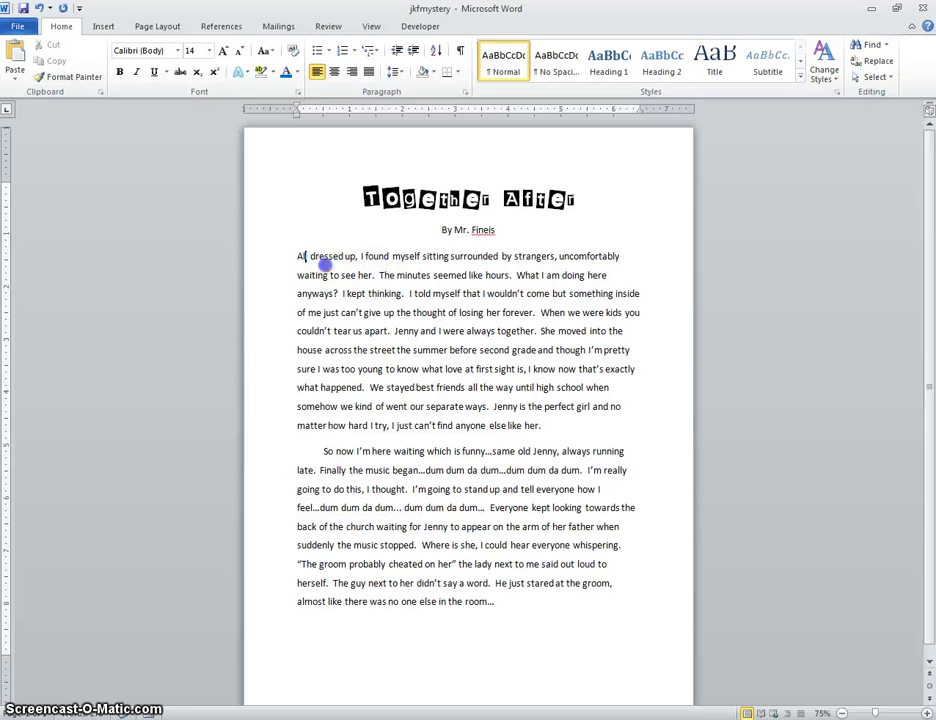
pyautogui.write('l')
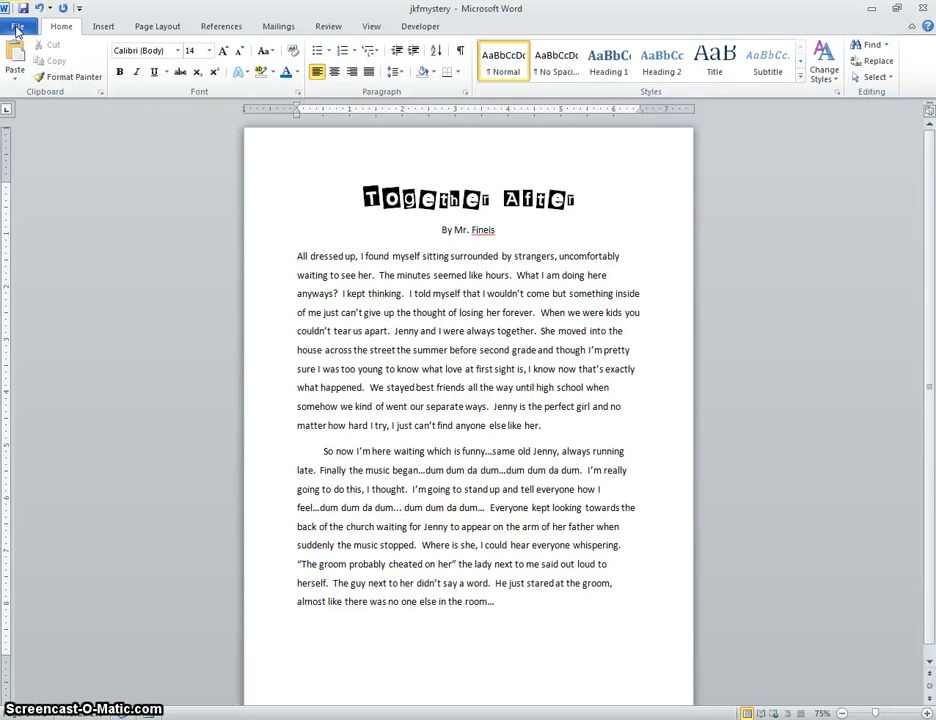
# Step: Create a new blank document for the book cover
pyautogui.click(16, 30)
pyautogui.click(24, 195)
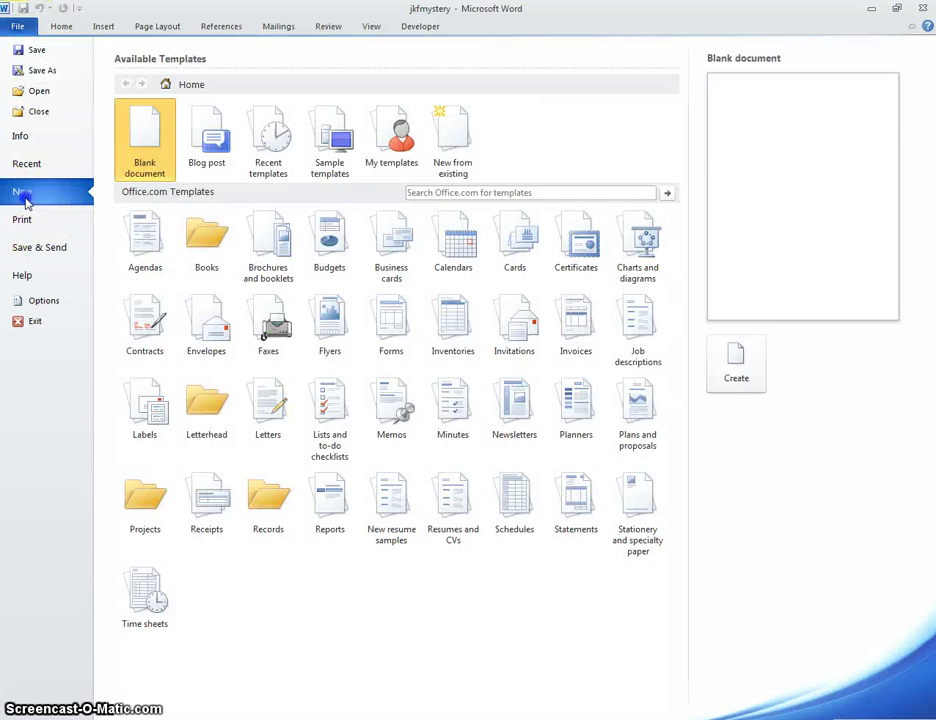
pyautogui.doubleClick(141, 143)
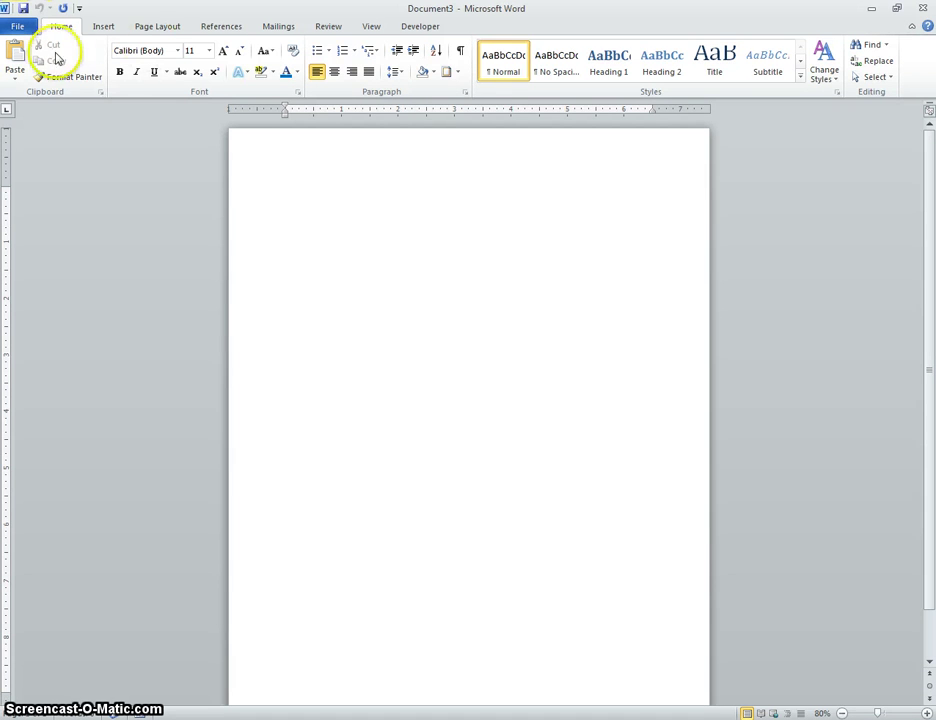
# Step: Set custom page margins of 1.5" on the left and right sides of the new document
pyautogui.click(153, 30)
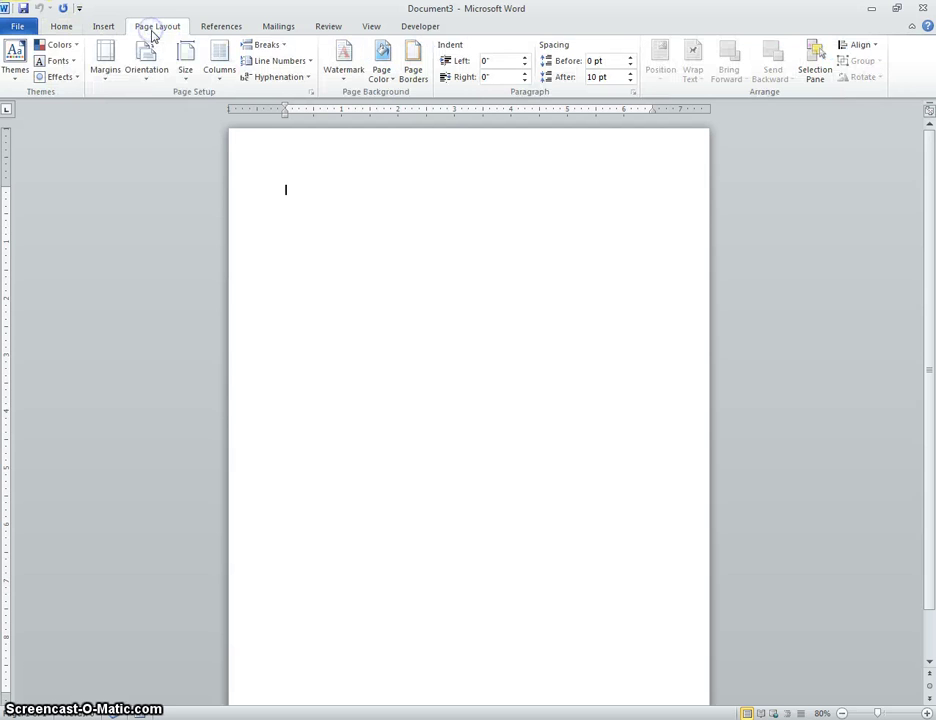
pyautogui.click(102, 72)
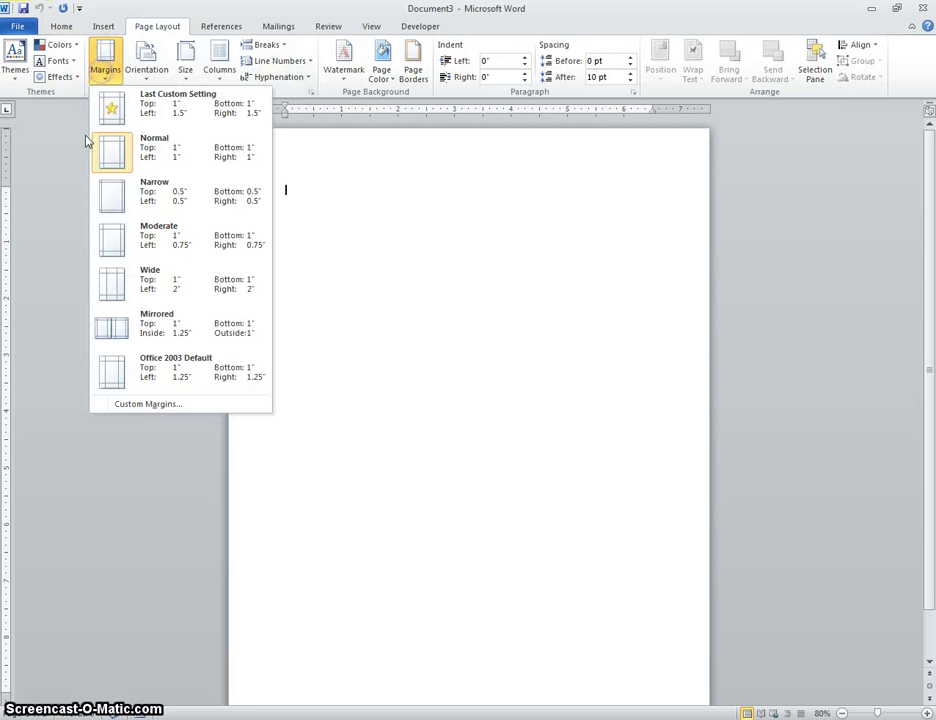
pyautogui.click(134, 404)
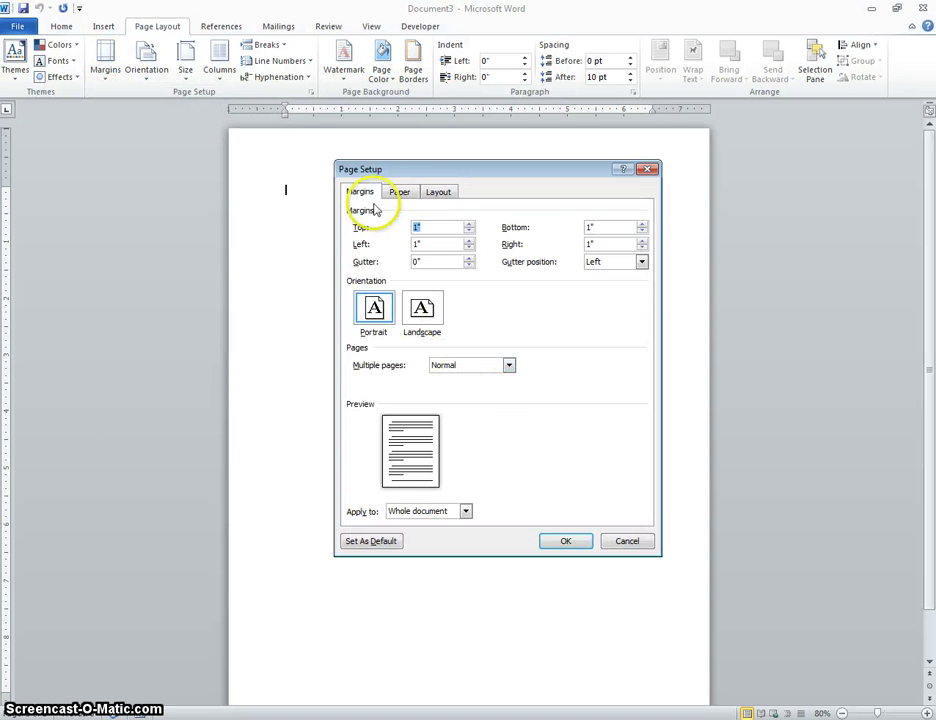
pyautogui.click(471, 241)
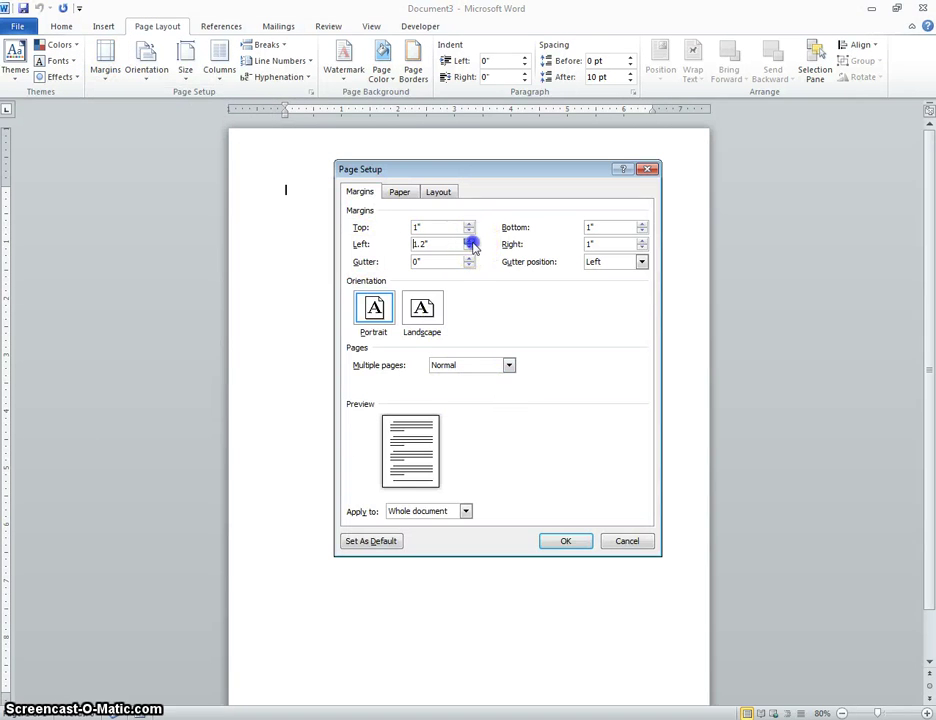
pyautogui.click(643, 241)
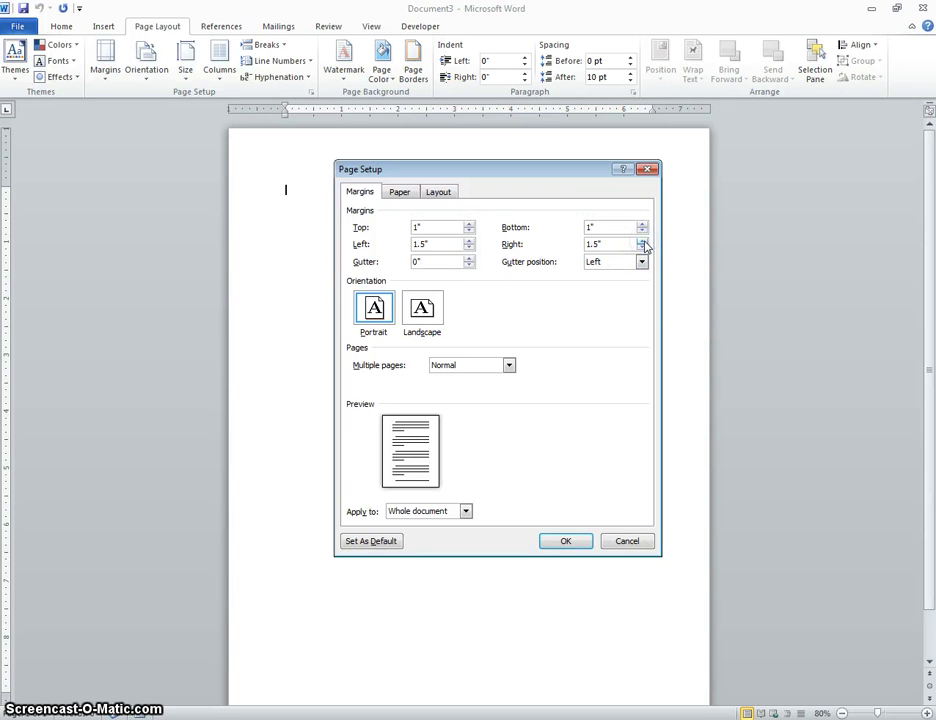
pyautogui.click(568, 541)
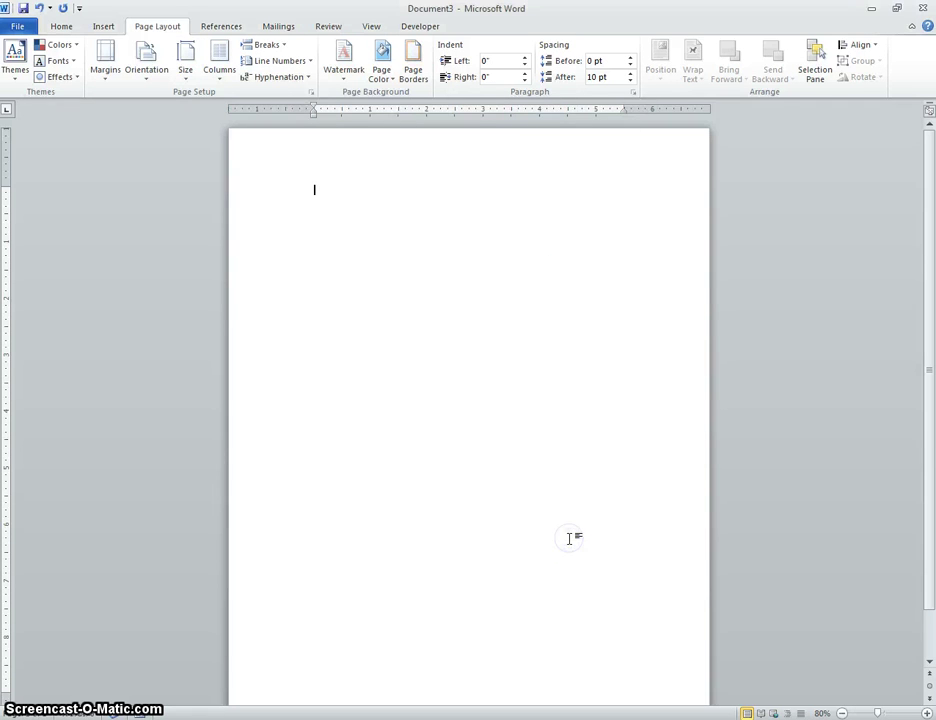
# Step: Apply a solid black Box border with a 2 ¼ pt width to the blank paragraph
pyautogui.click(58, 28)
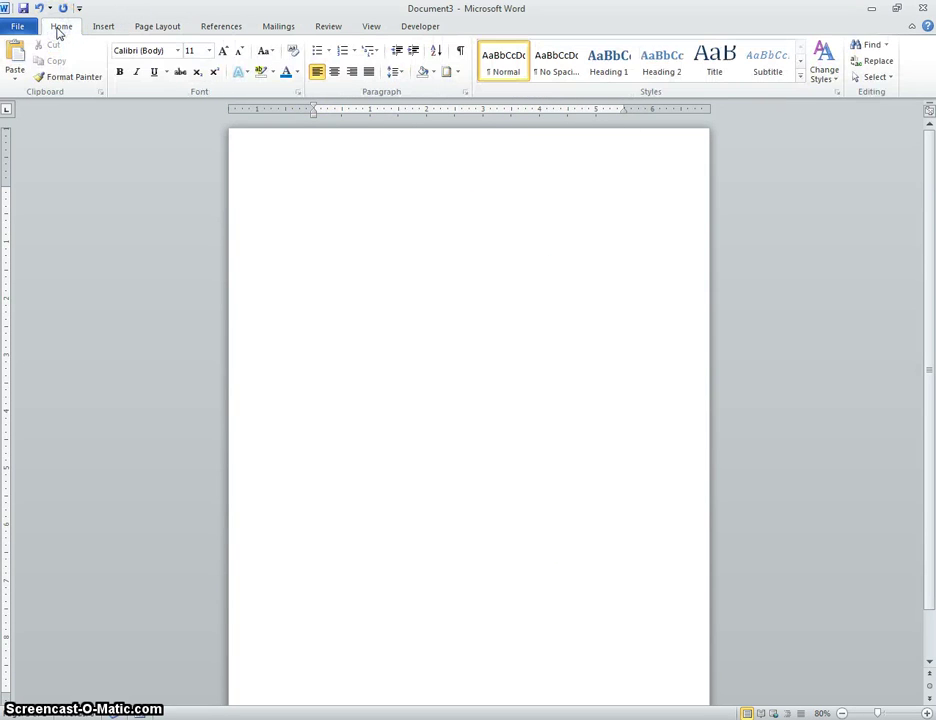
pyautogui.click(459, 73)
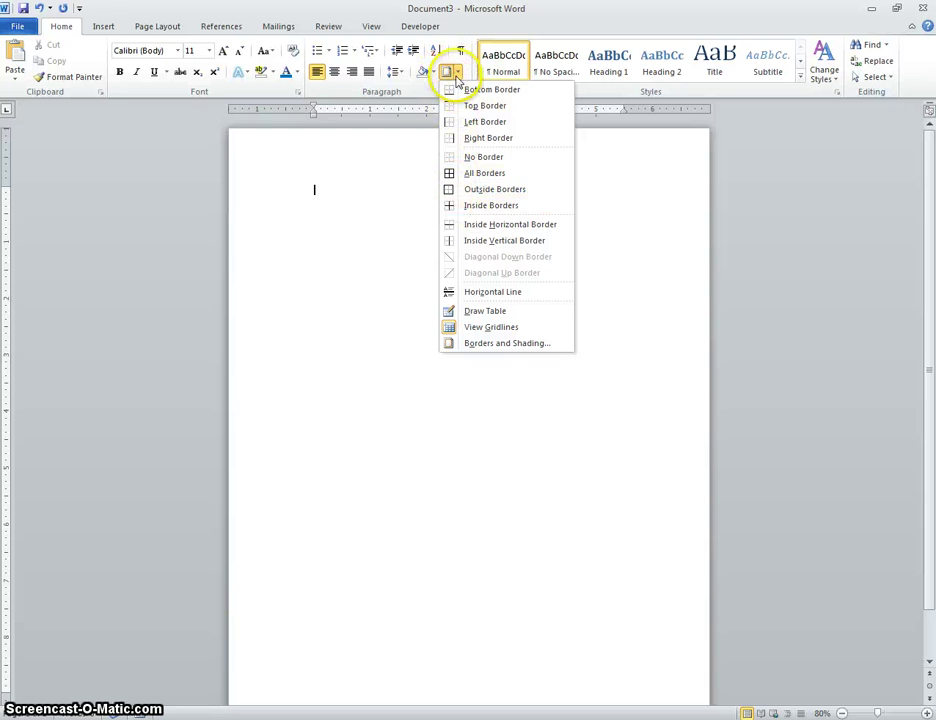
pyautogui.click(455, 347)
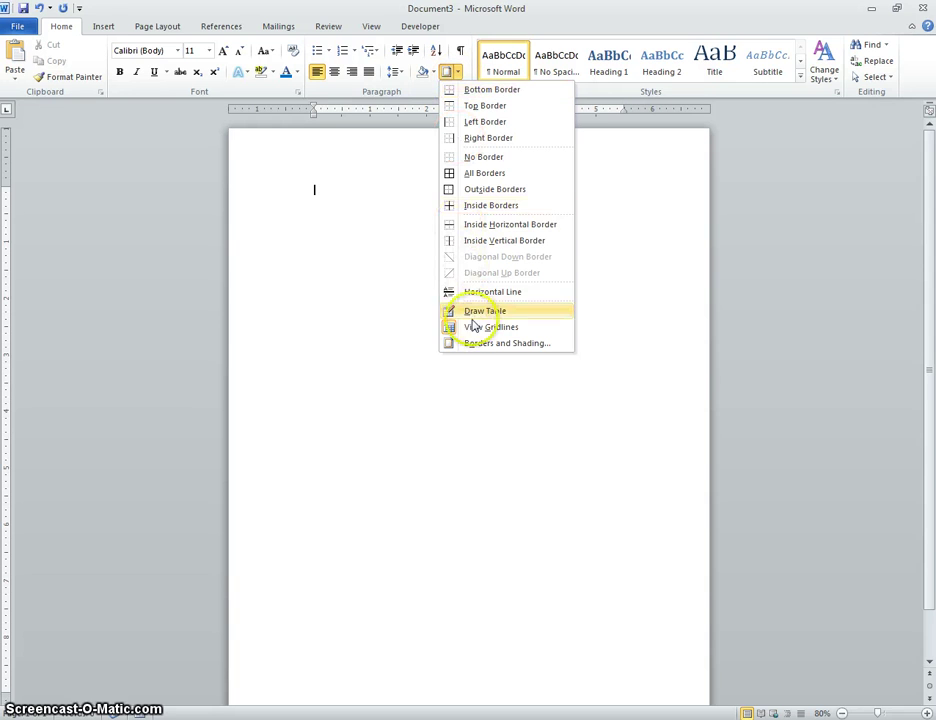
pyautogui.click(481, 344)
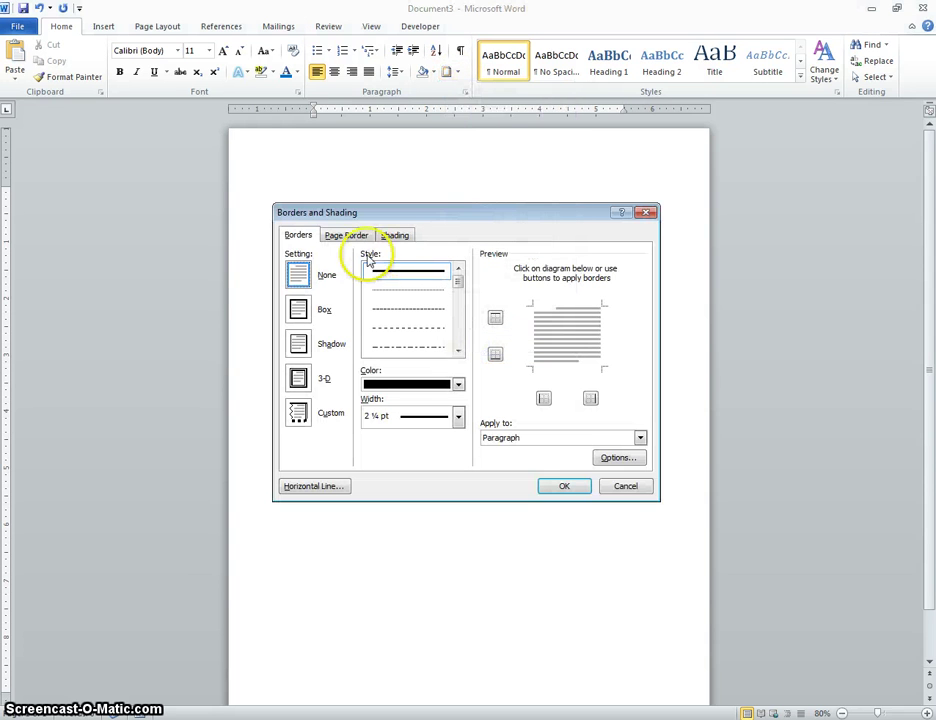
pyautogui.click(301, 309)
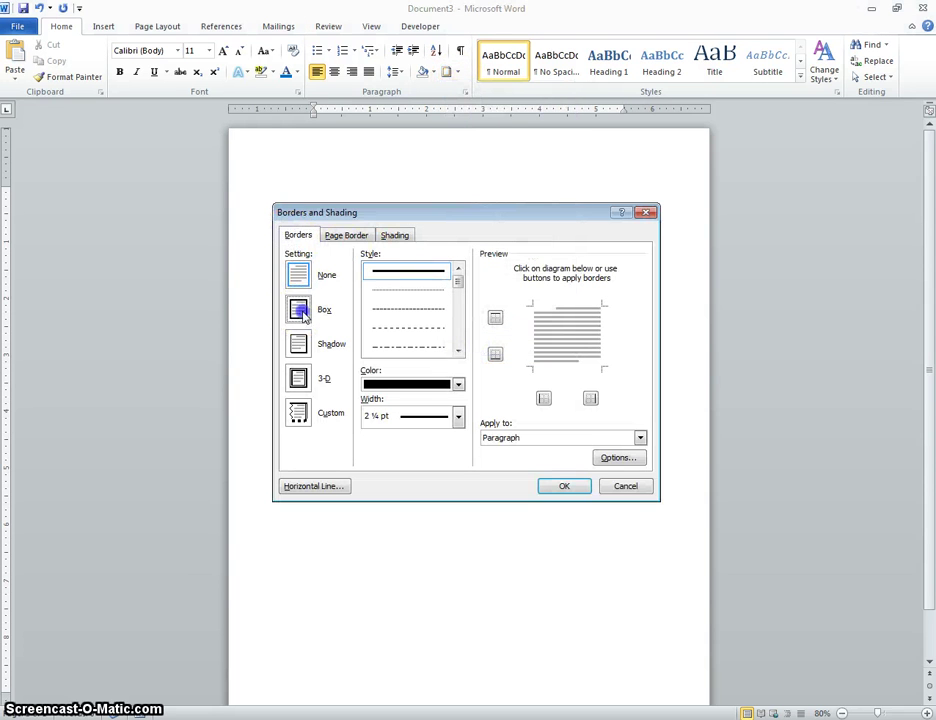
pyautogui.click(314, 310)
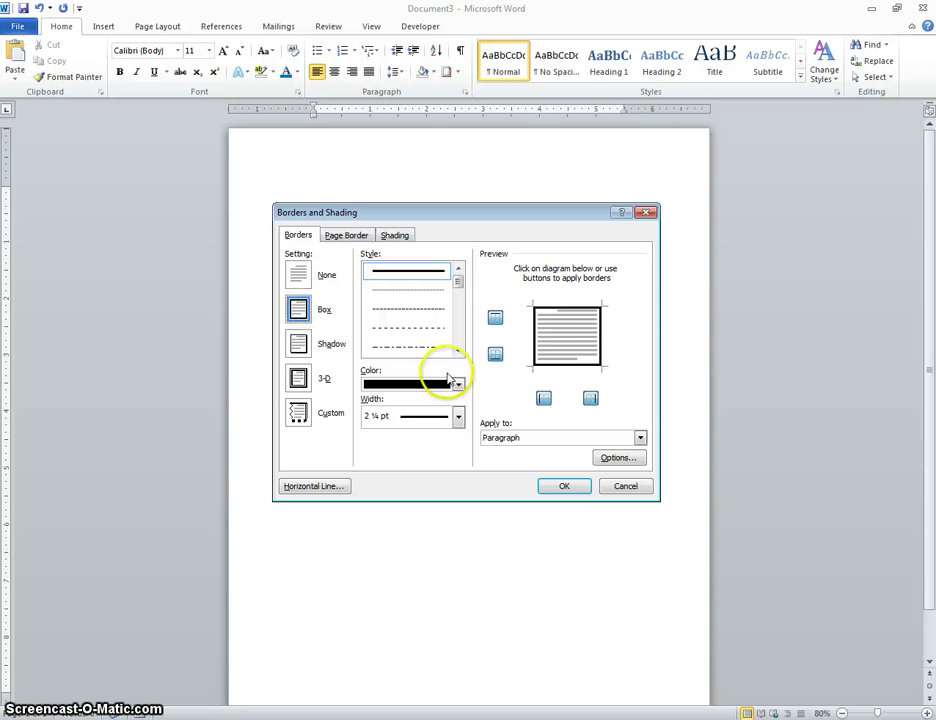
pyautogui.click(458, 416)
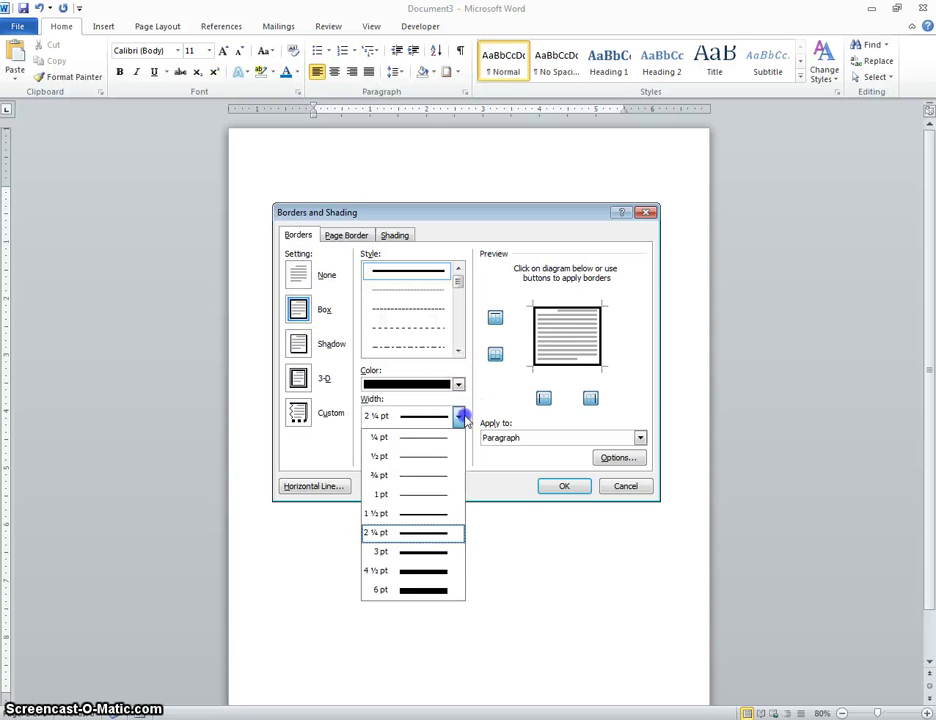
pyautogui.click(421, 537)
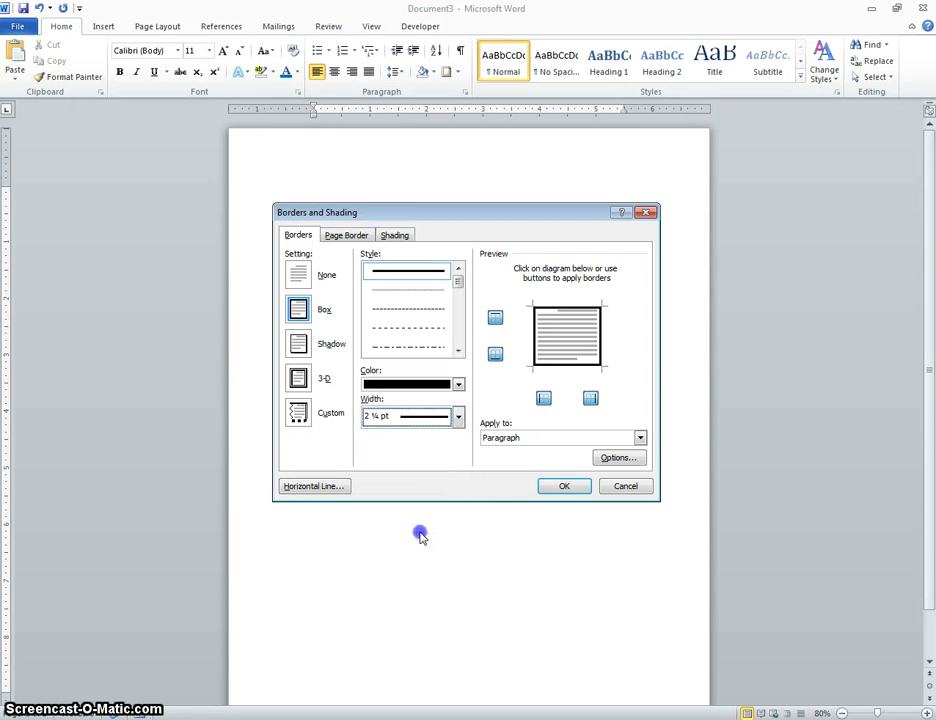
pyautogui.click(565, 487)
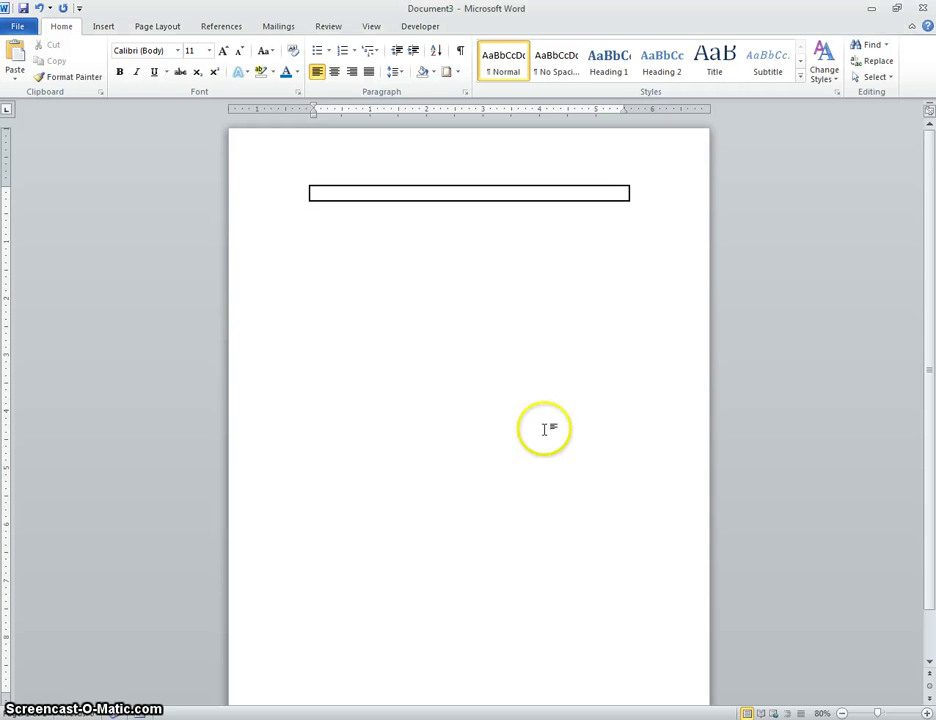
# Step: Extend the bordered box down to the bottom margin with blank paragraphs, keeping it to one page, and return to its second line
pyautogui.click(841, 713)
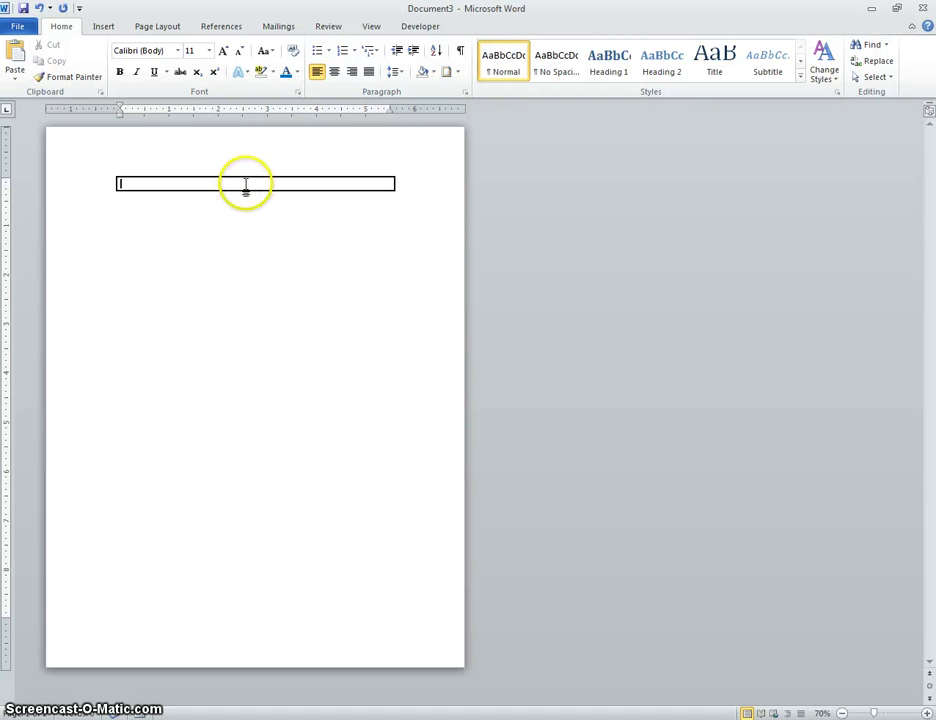
pyautogui.press('Return')
pyautogui.press('Return')
pyautogui.press('Return')
pyautogui.press('Return')
pyautogui.press('Return')
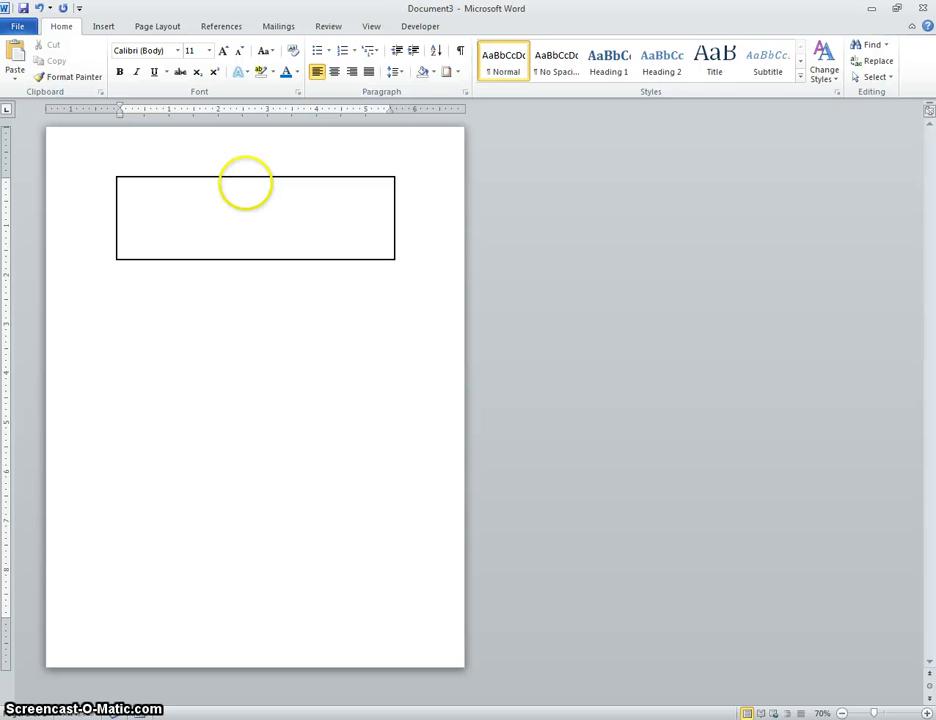
pyautogui.press('Return')
pyautogui.press('Return')
pyautogui.press('Return')
pyautogui.press('Return')
pyautogui.press('Return')
pyautogui.press('Return')
pyautogui.press('Return')
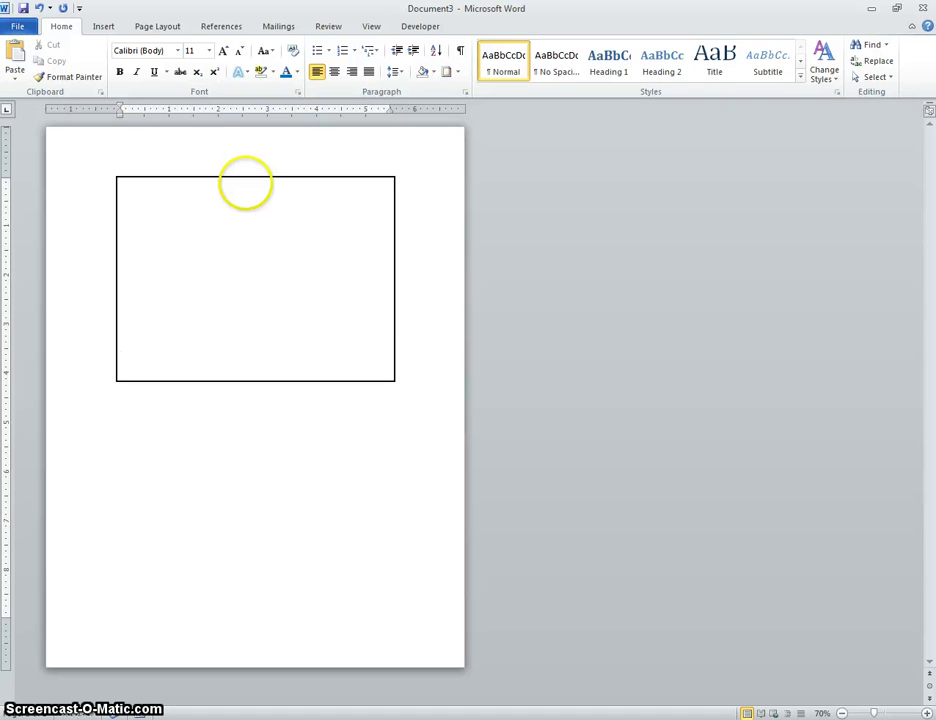
pyautogui.press('Return')
pyautogui.press('Return')
pyautogui.press('Return')
pyautogui.press('Return')
pyautogui.press('Return')
pyautogui.press('Return')
pyautogui.press('Return')
pyautogui.press('Return')
pyautogui.press('Return')
pyautogui.press('Return')
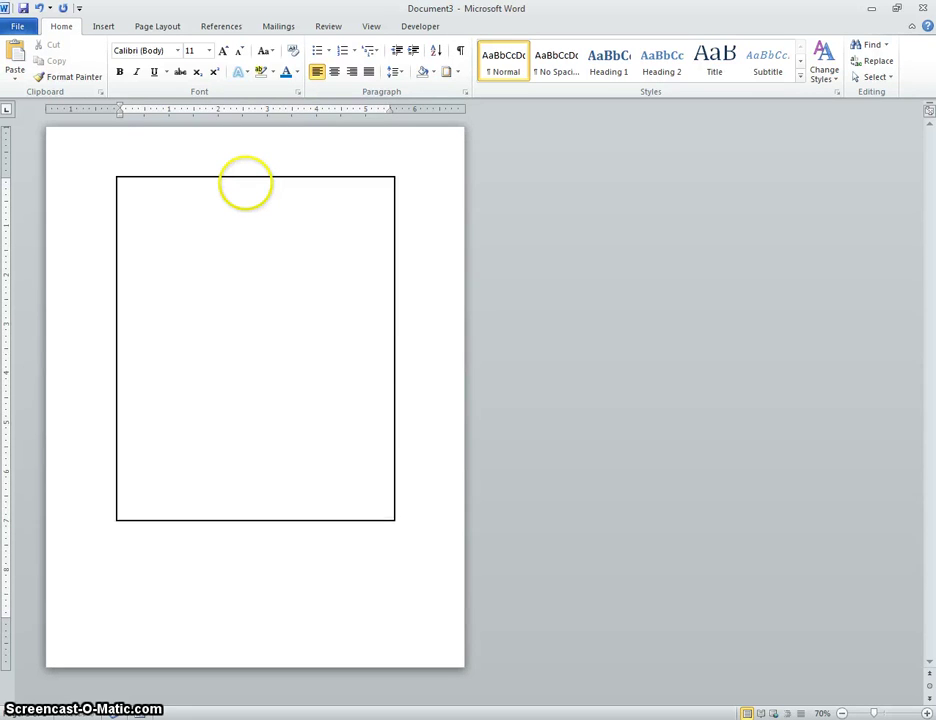
pyautogui.press('Return')
pyautogui.press('Return')
pyautogui.press('Return')
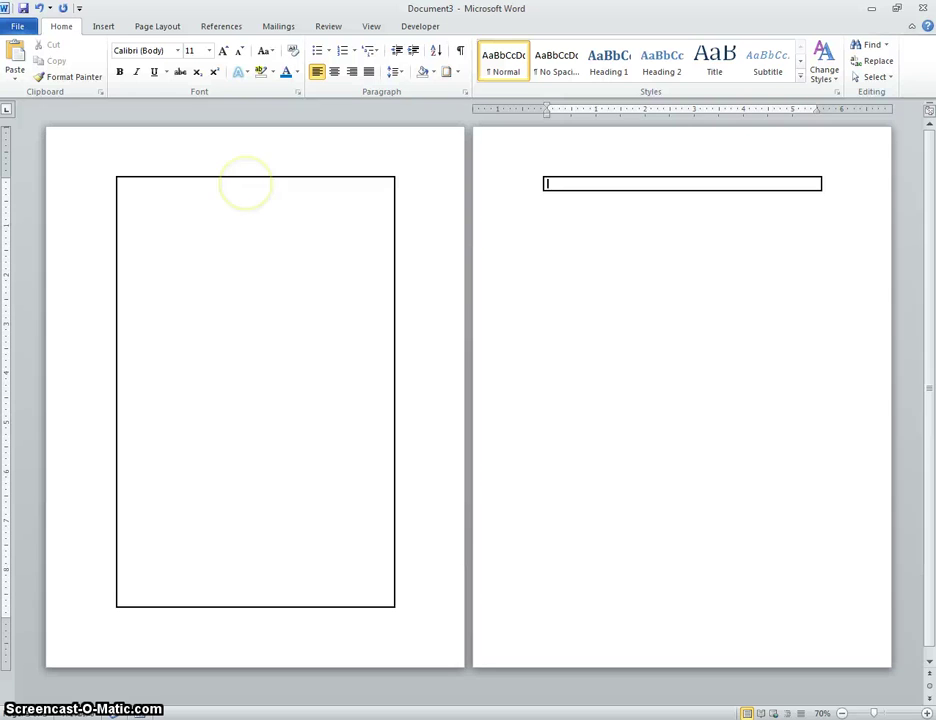
pyautogui.press('Return')
pyautogui.press('BackSpace')
pyautogui.press('BackSpace')
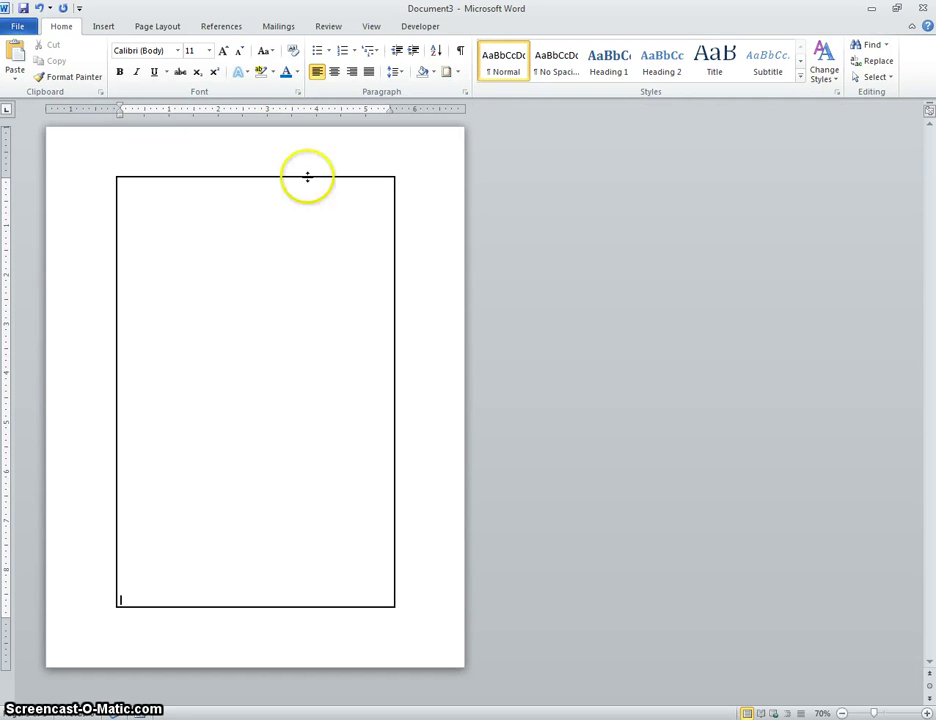
pyautogui.click(270, 228)
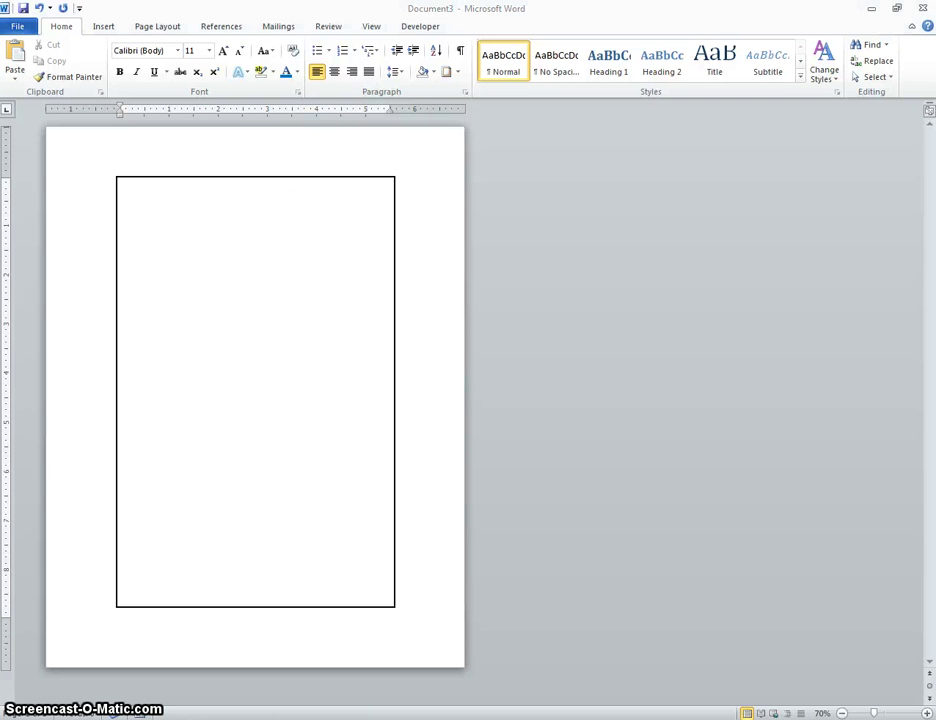
# Step: Look at the finished sample cover in the jkfbookcover document and return to the new cover document
pyautogui.moveTo(272, 700)
pyautogui.click(278, 660)
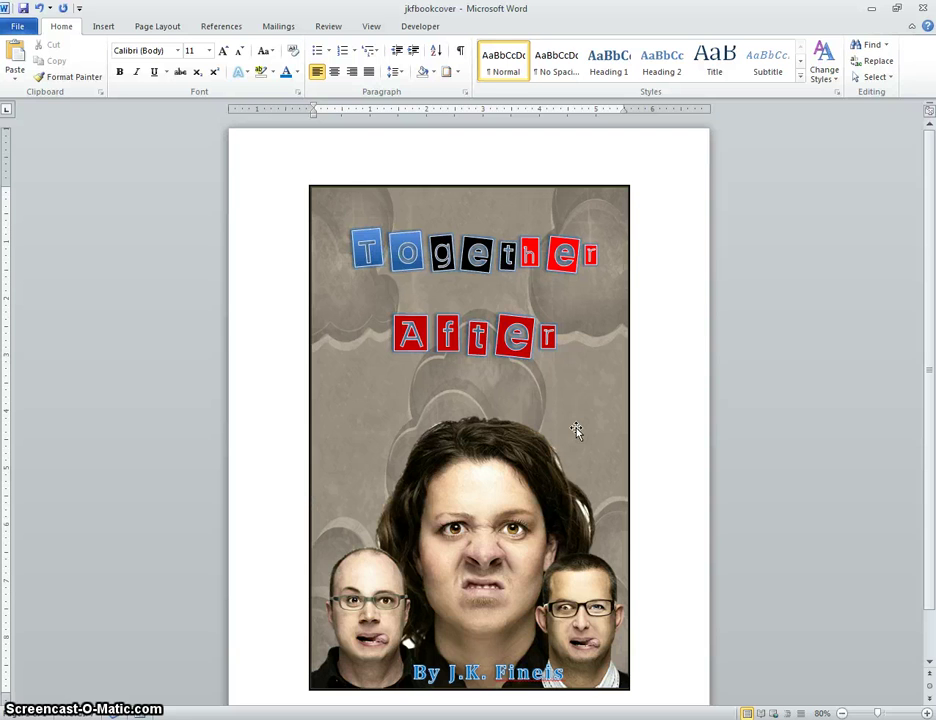
pyautogui.click(272, 703)
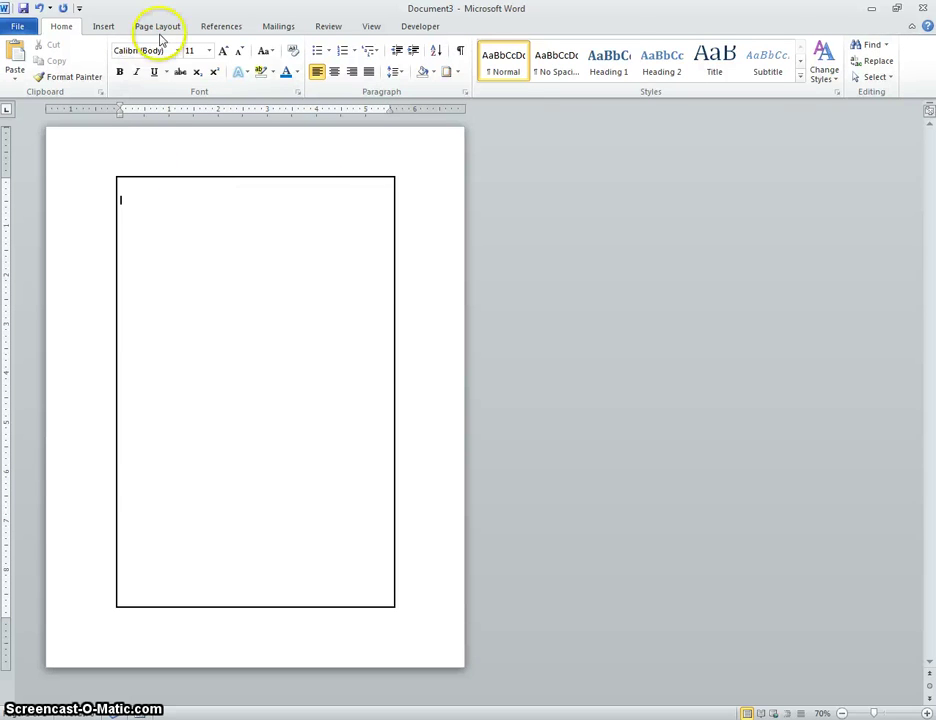
# Step: Insert a preset text box near the top of the bordered area and remove its fill and outline
pyautogui.click(104, 26)
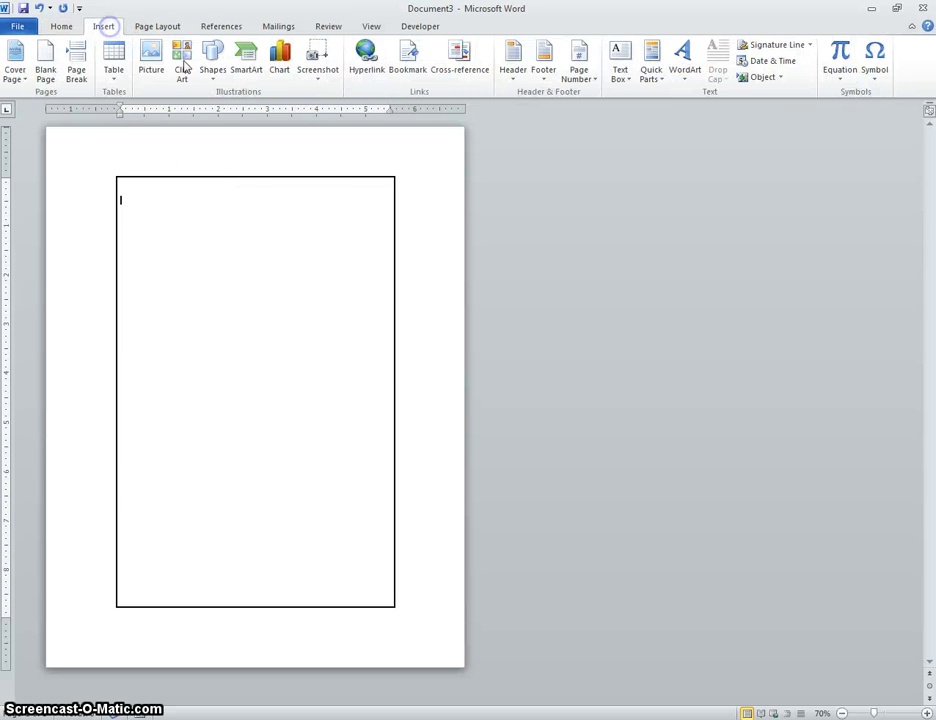
pyautogui.click(619, 64)
pyautogui.click(660, 130)
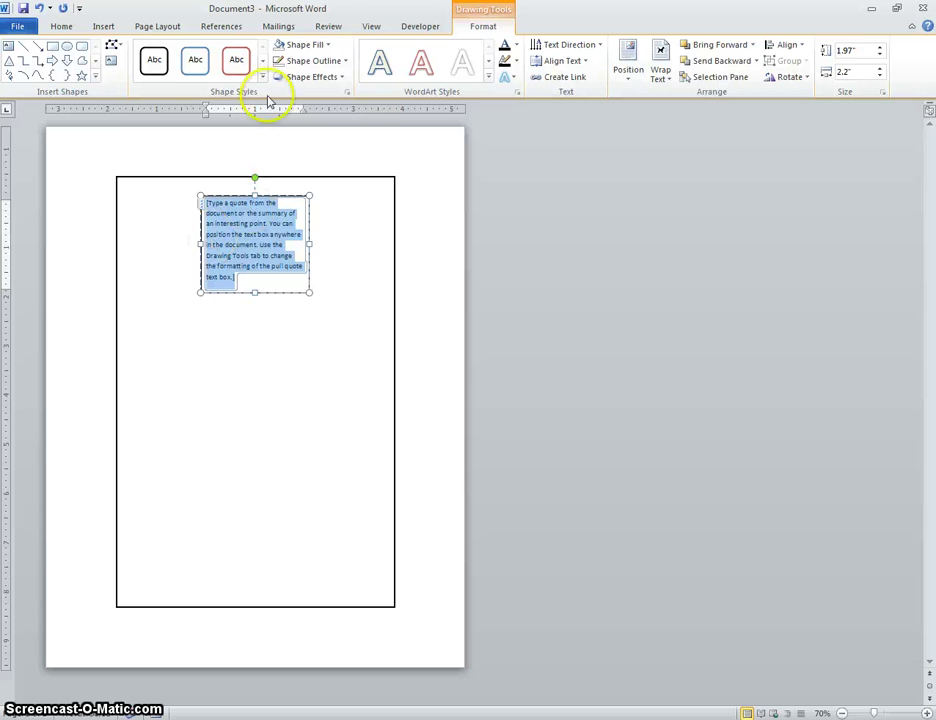
pyautogui.click(322, 44)
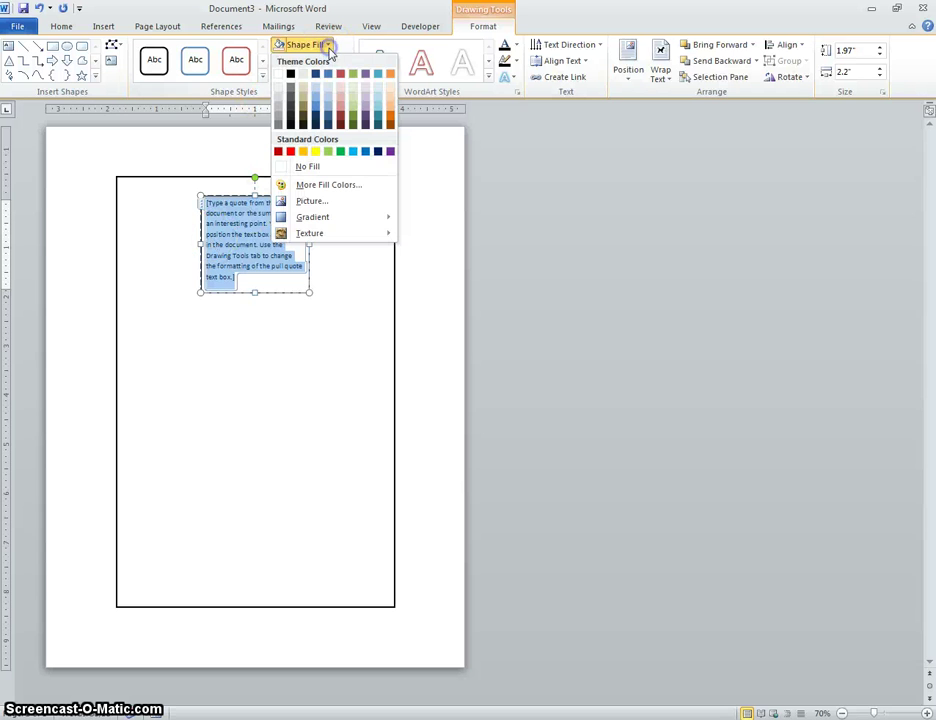
pyautogui.click(298, 167)
pyautogui.click(343, 61)
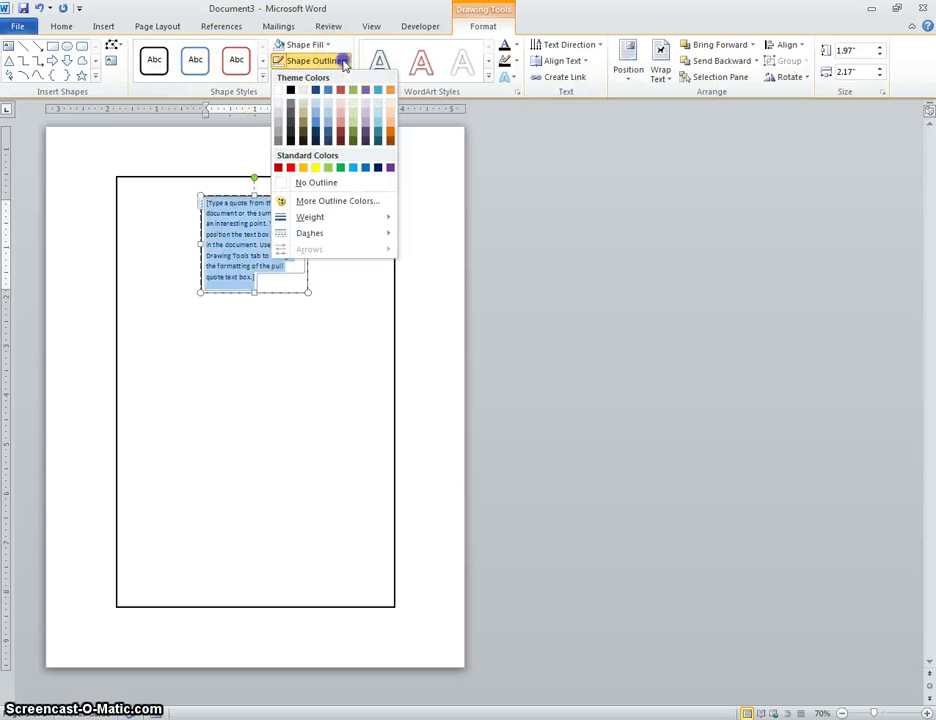
pyautogui.click(300, 182)
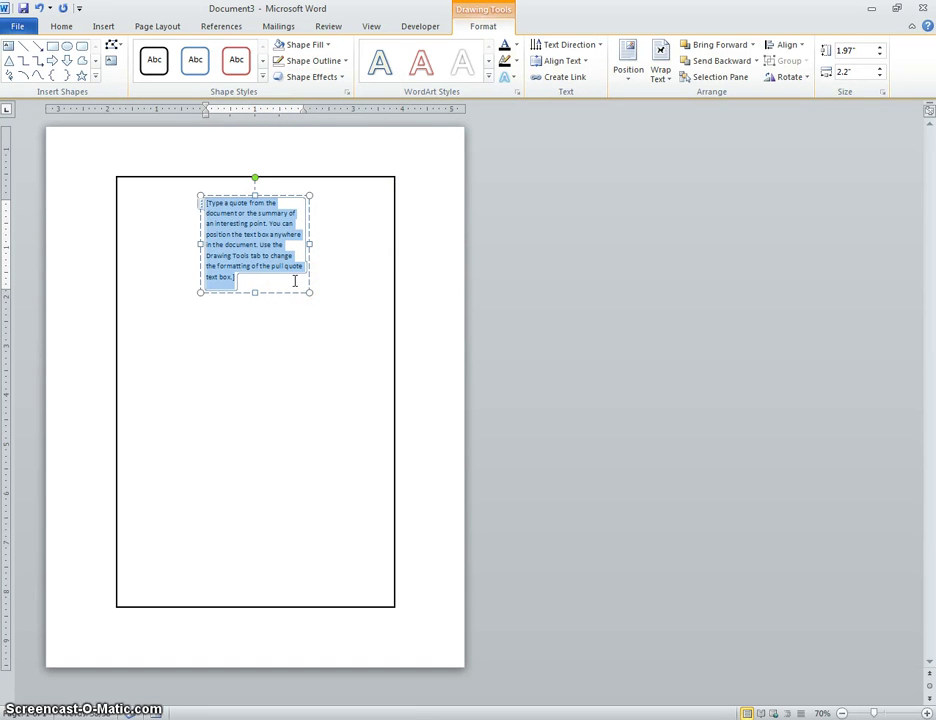
# Step: Replace the text box's placeholder with the title "Together After" and enlarge it to 36 pt
pyautogui.press('Delete')
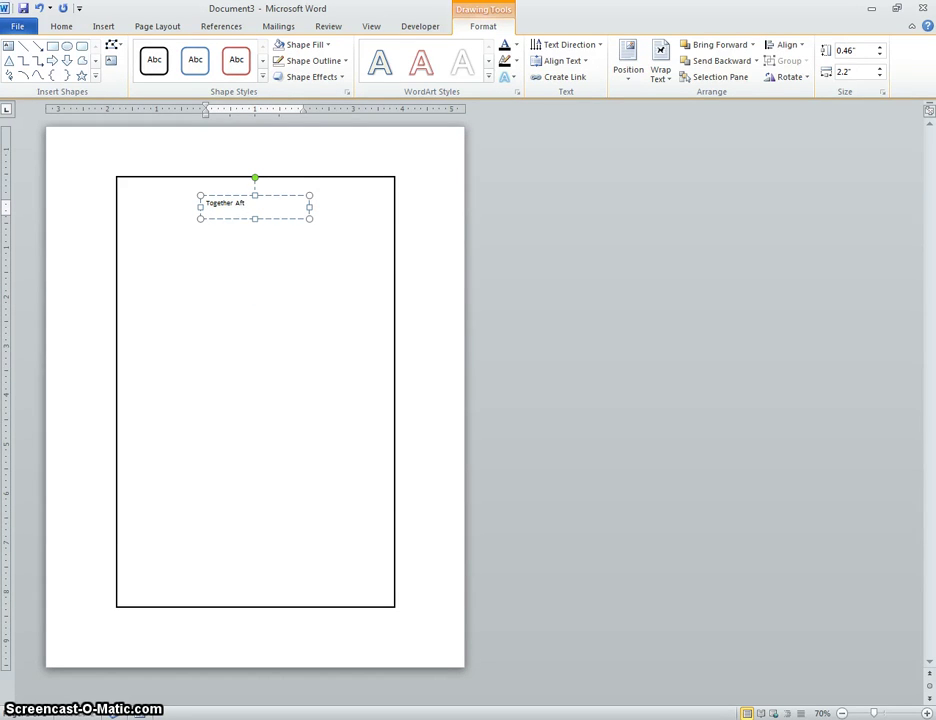
pyautogui.moveTo(303, 198); pyautogui.dragTo(200, 201)
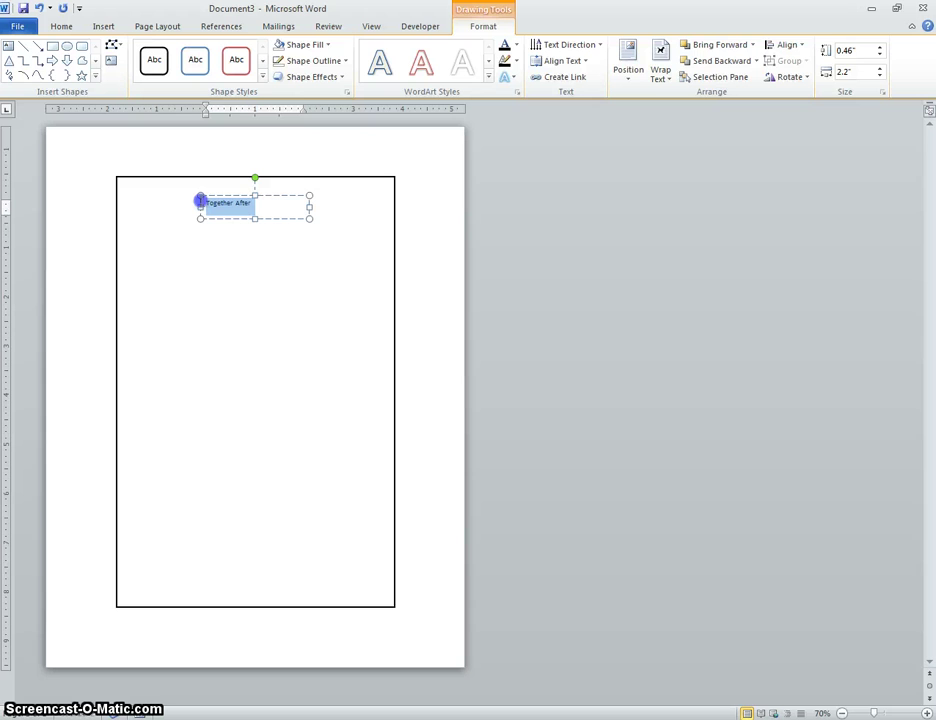
pyautogui.click(61, 26)
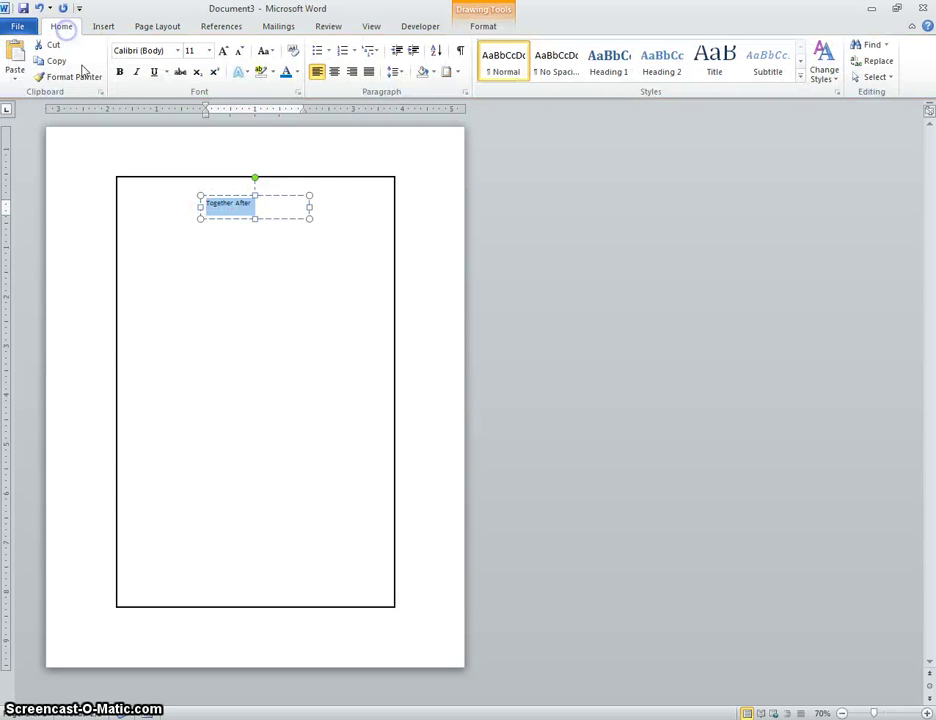
pyautogui.click(224, 51)
pyautogui.click(224, 51)
pyautogui.click(224, 51)
pyautogui.click(224, 51)
pyautogui.click(224, 51)
pyautogui.click(224, 51)
pyautogui.click(224, 51)
pyautogui.click(224, 51)
pyautogui.click(224, 51)
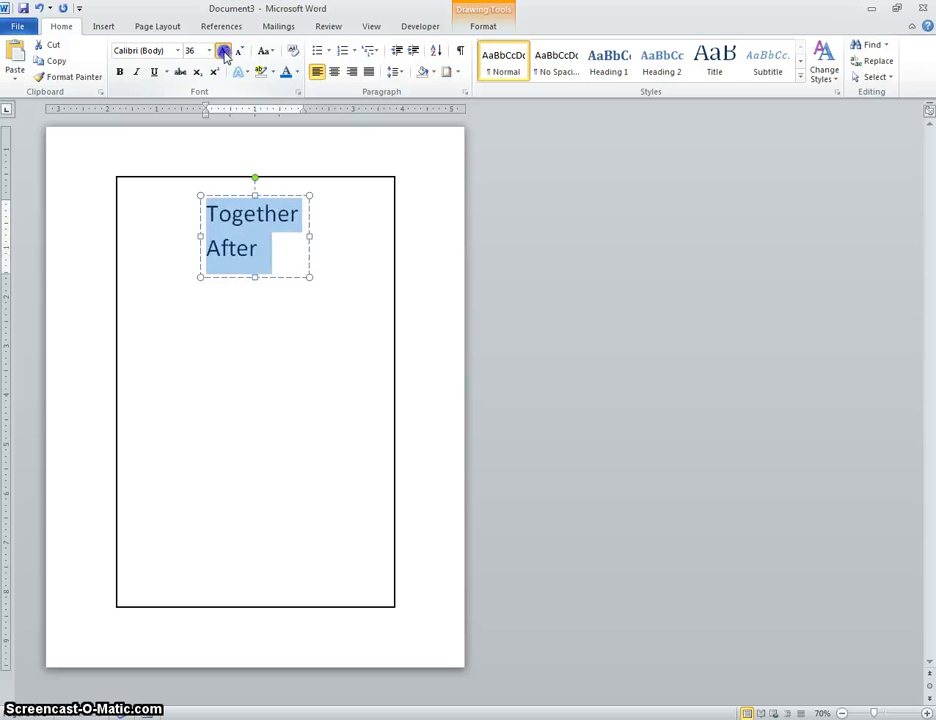
pyautogui.click(224, 51)
pyautogui.click(224, 51)
pyautogui.click(224, 51)
pyautogui.click(239, 51)
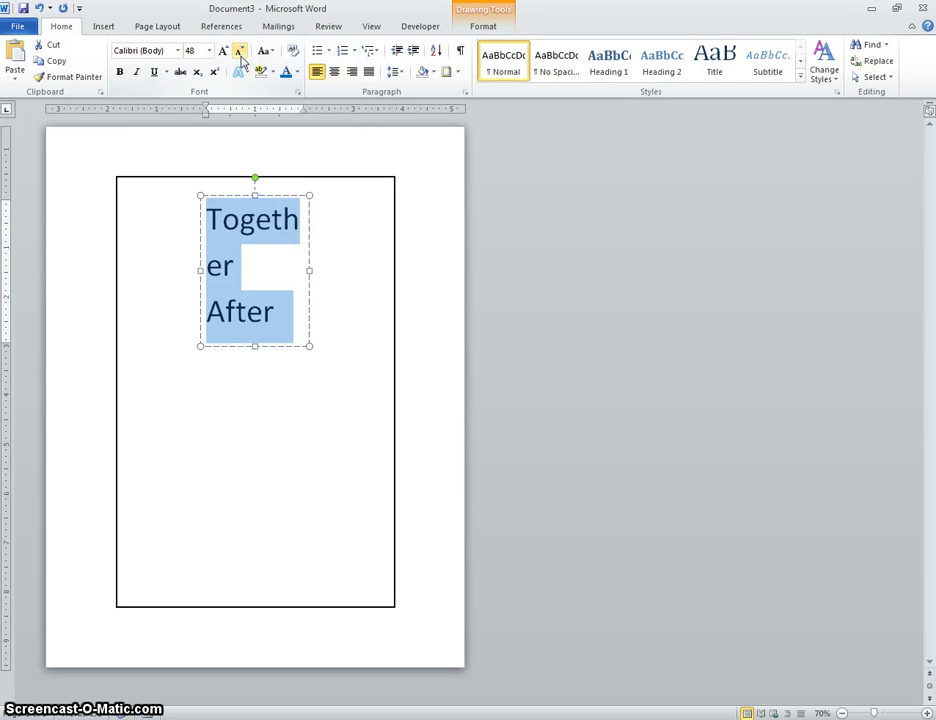
pyautogui.click(240, 51)
# Step: Enlarge the title to 48 pt and center it in a widened text box
pyautogui.moveTo(309, 236); pyautogui.dragTo(358, 234)
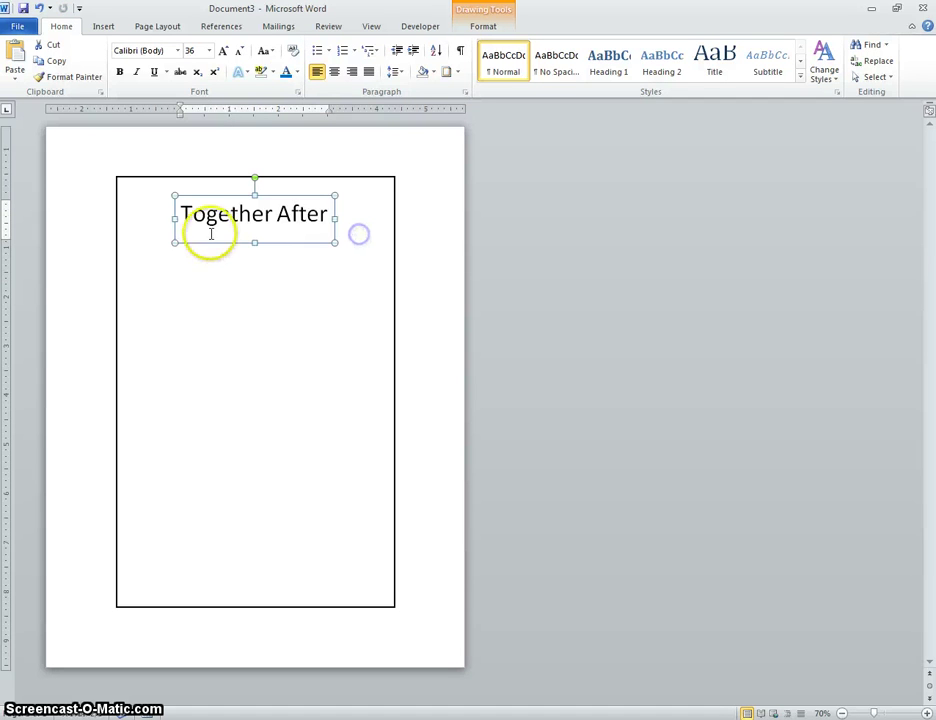
pyautogui.click(222, 50)
pyautogui.moveTo(175, 247); pyautogui.dragTo(141, 244)
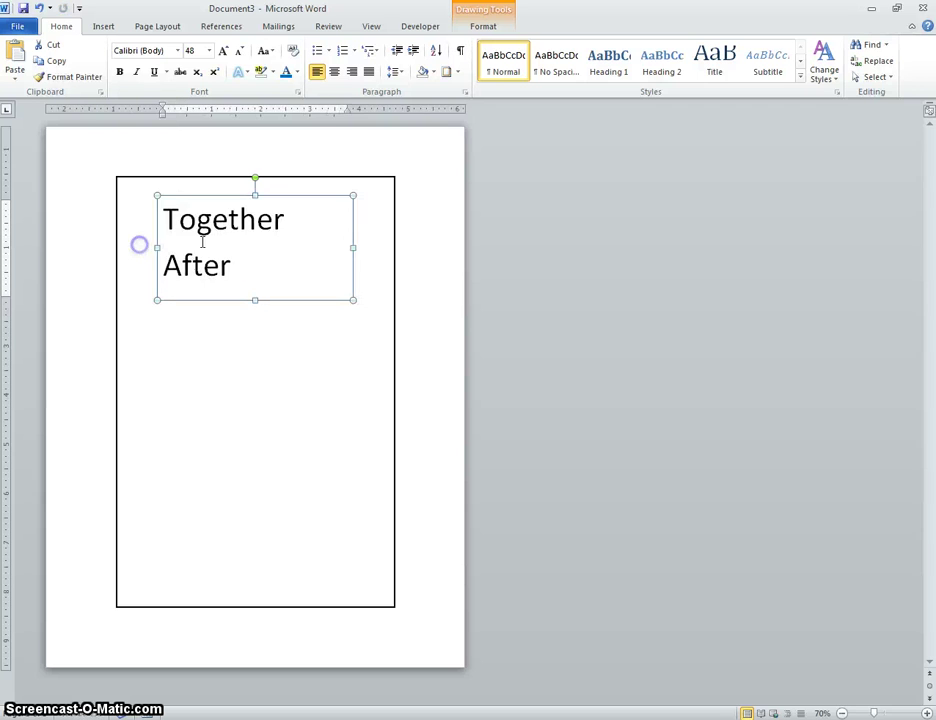
pyautogui.click(334, 72)
# Step: Set the title's font to Earwig Factory at 72 pt
pyautogui.moveTo(302, 264); pyautogui.dragTo(175, 215)
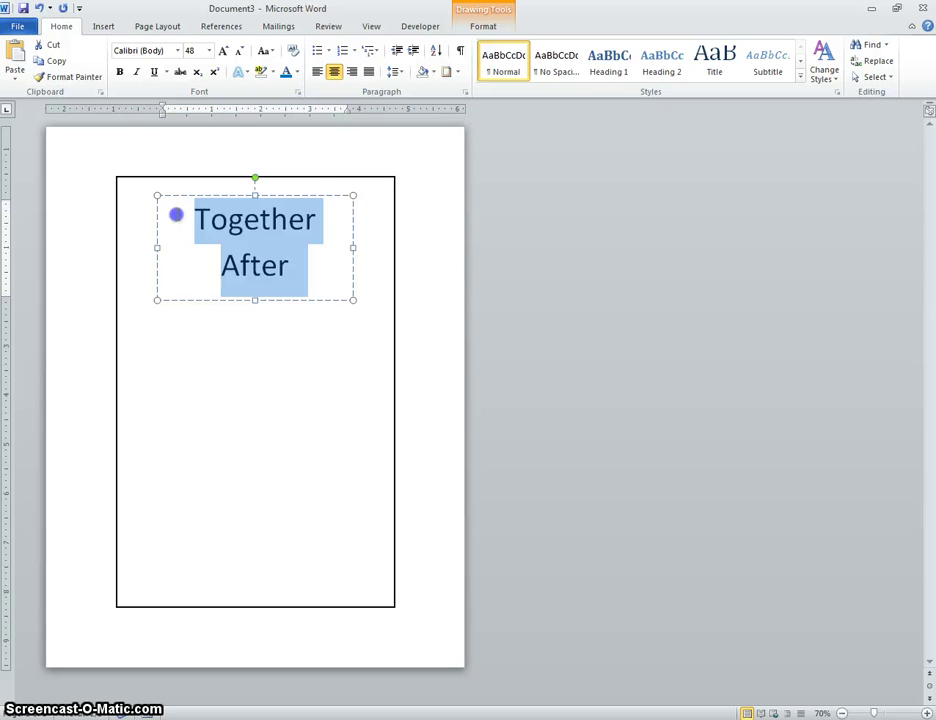
pyautogui.click(182, 52)
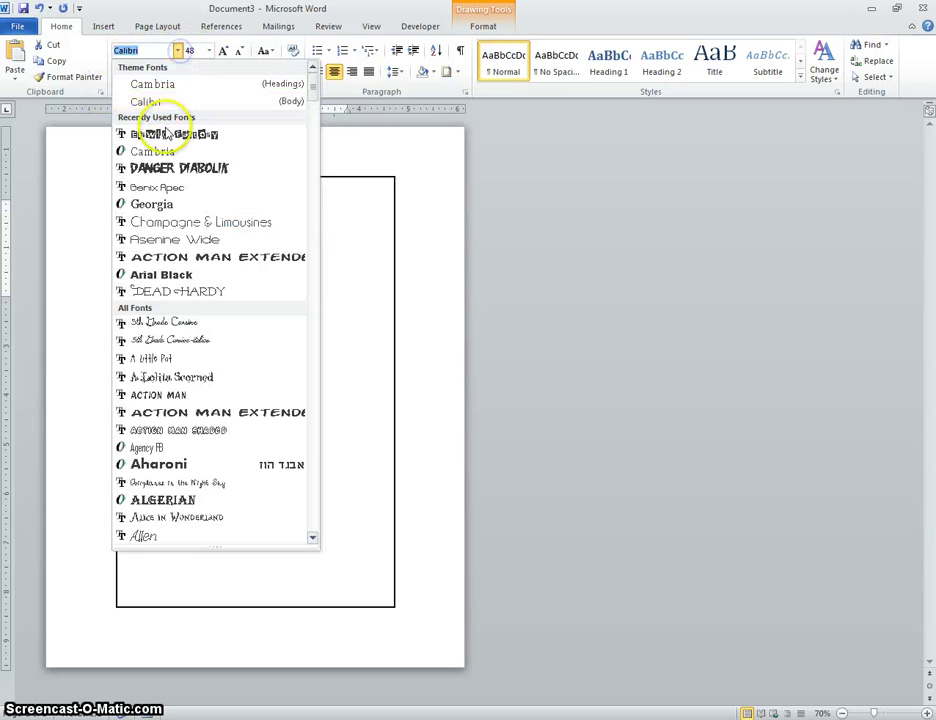
pyautogui.click(160, 131)
pyautogui.click(250, 265)
pyautogui.moveTo(295, 265); pyautogui.dragTo(176, 212)
pyautogui.click(222, 51)
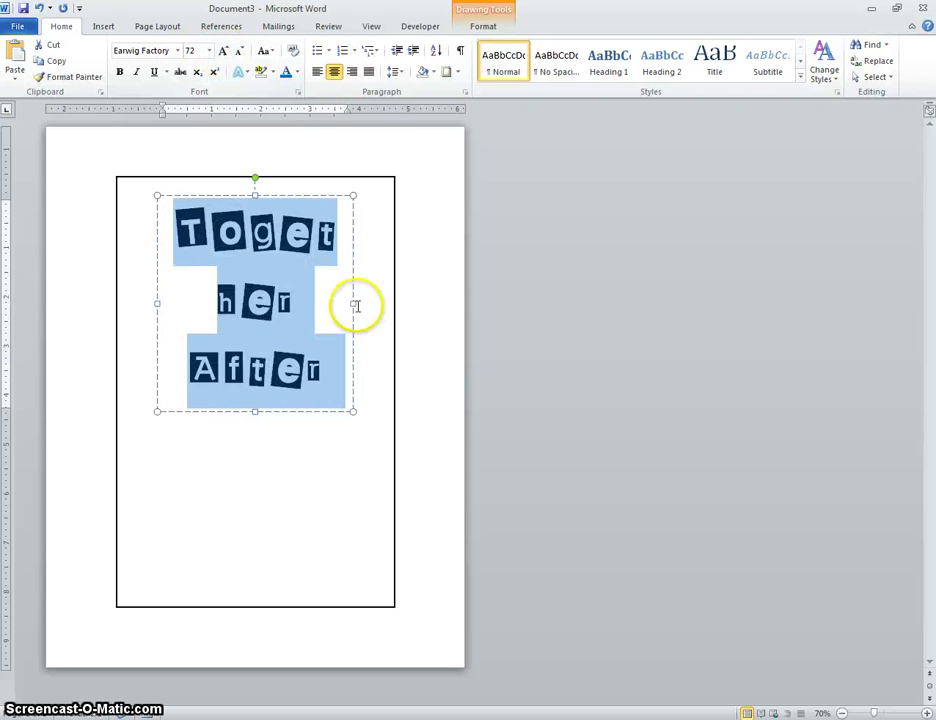
# Step: Widen the title's text box on both sides until "Together" fits on a single line above "After"
pyautogui.moveTo(353, 303); pyautogui.dragTo(372, 299)
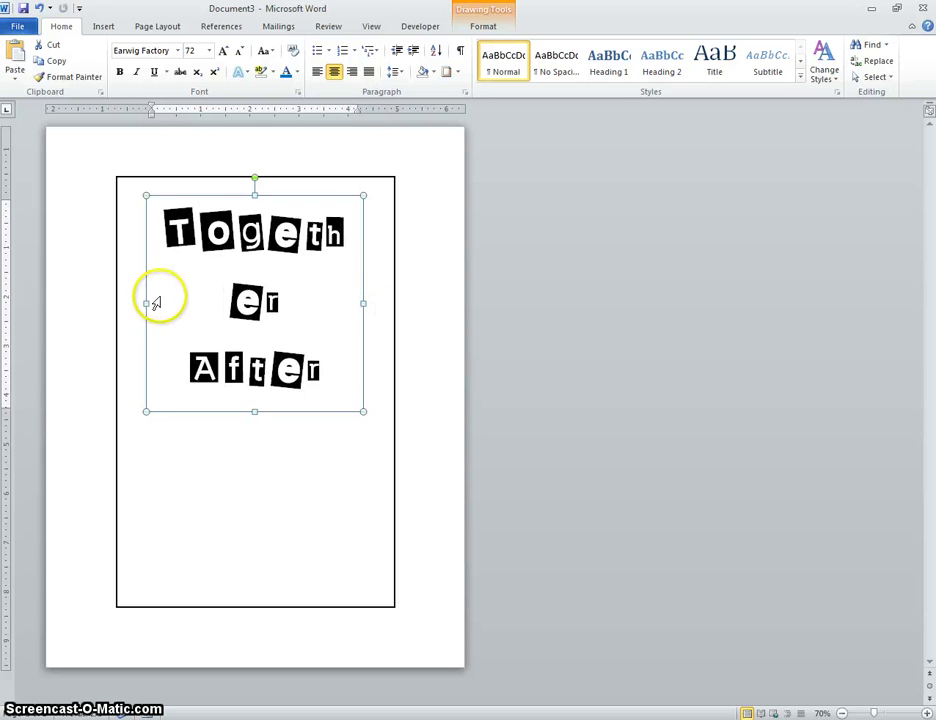
pyautogui.moveTo(146, 303); pyautogui.dragTo(120, 268)
pyautogui.click(224, 280)
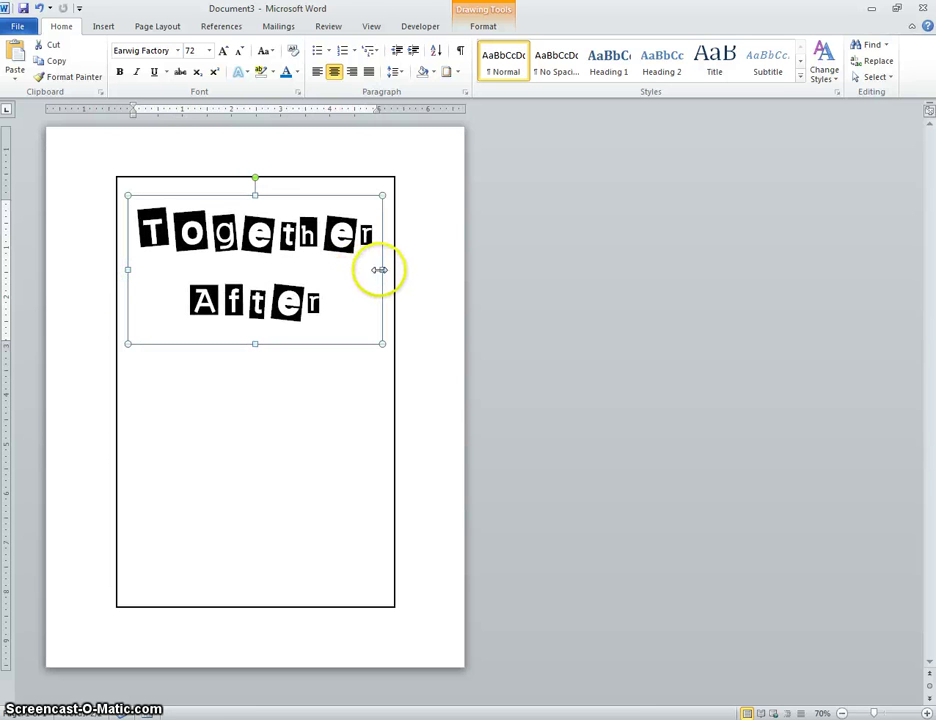
# Step: Color the letters "get" in "Together" blue and the letters "her" red
pyautogui.click(205, 240)
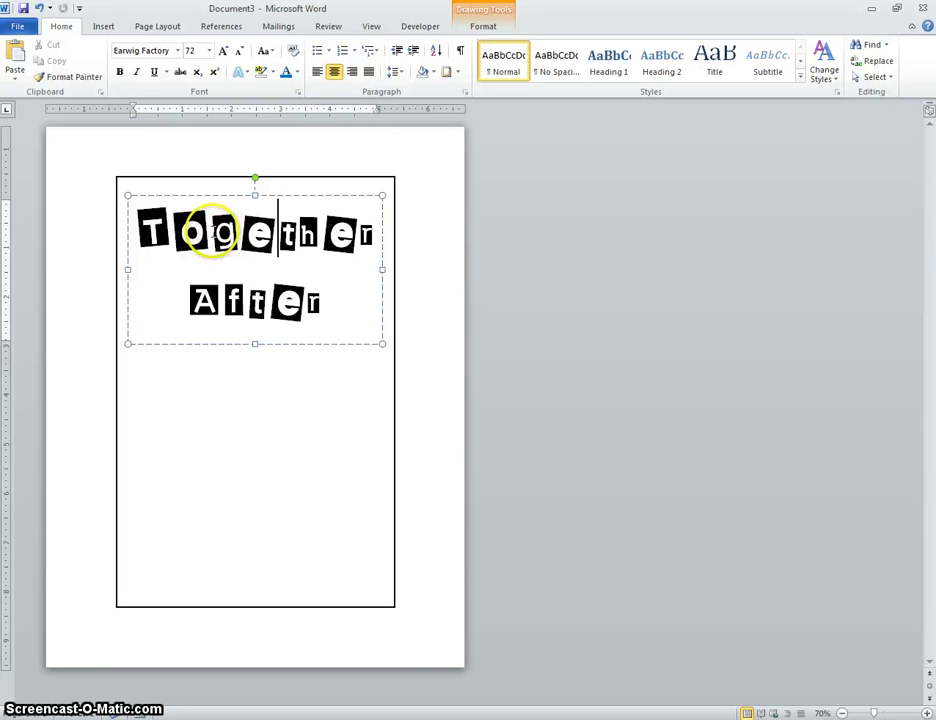
pyautogui.moveTo(228, 234); pyautogui.dragTo(288, 234)
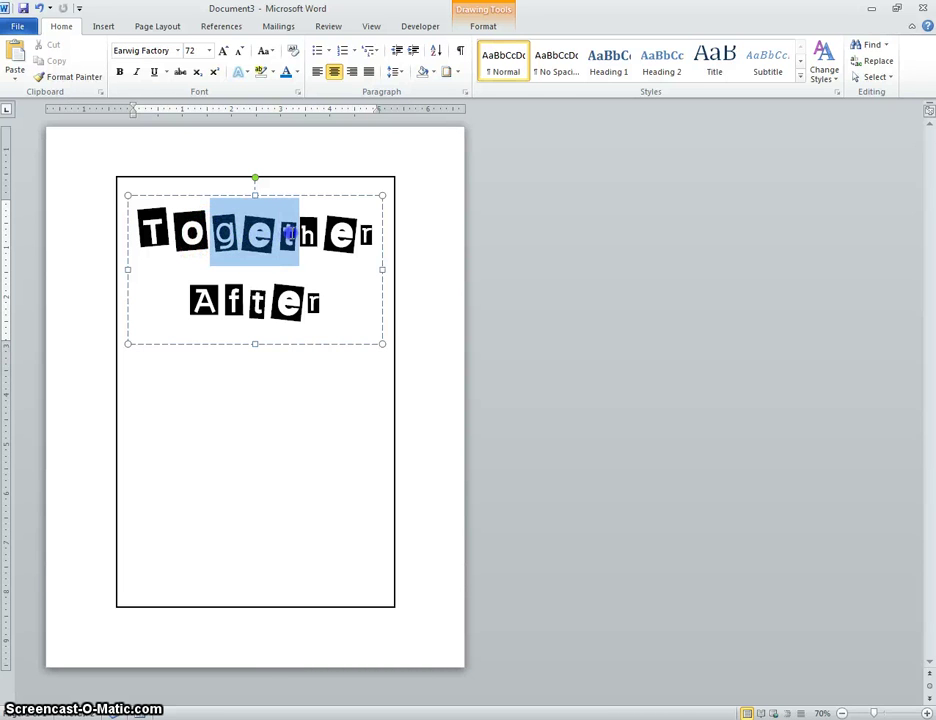
pyautogui.click(286, 72)
pyautogui.click(302, 224)
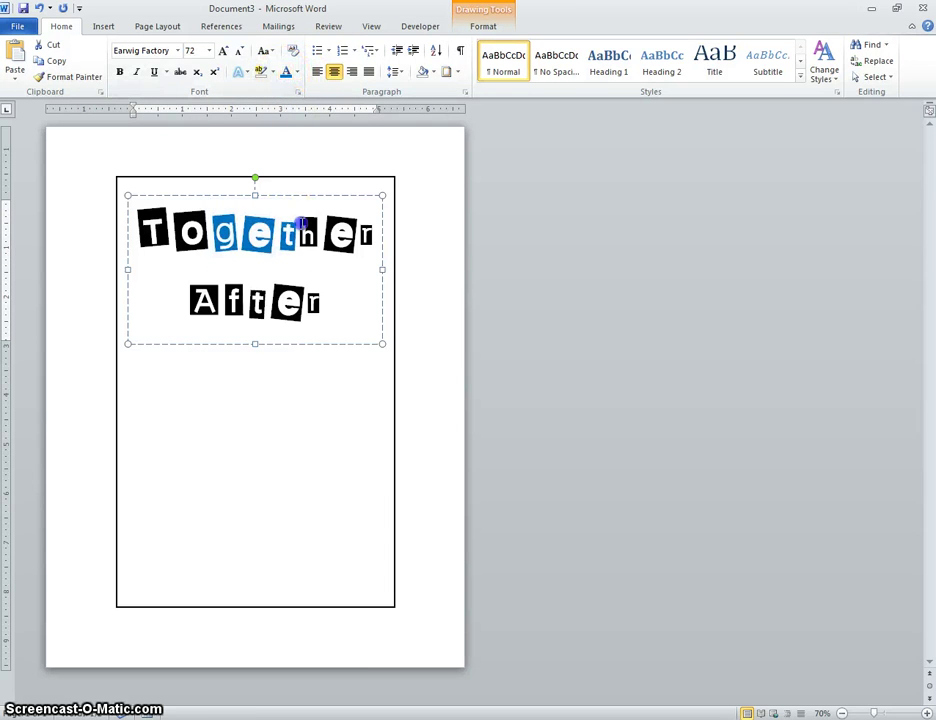
pyautogui.moveTo(303, 222); pyautogui.dragTo(378, 200)
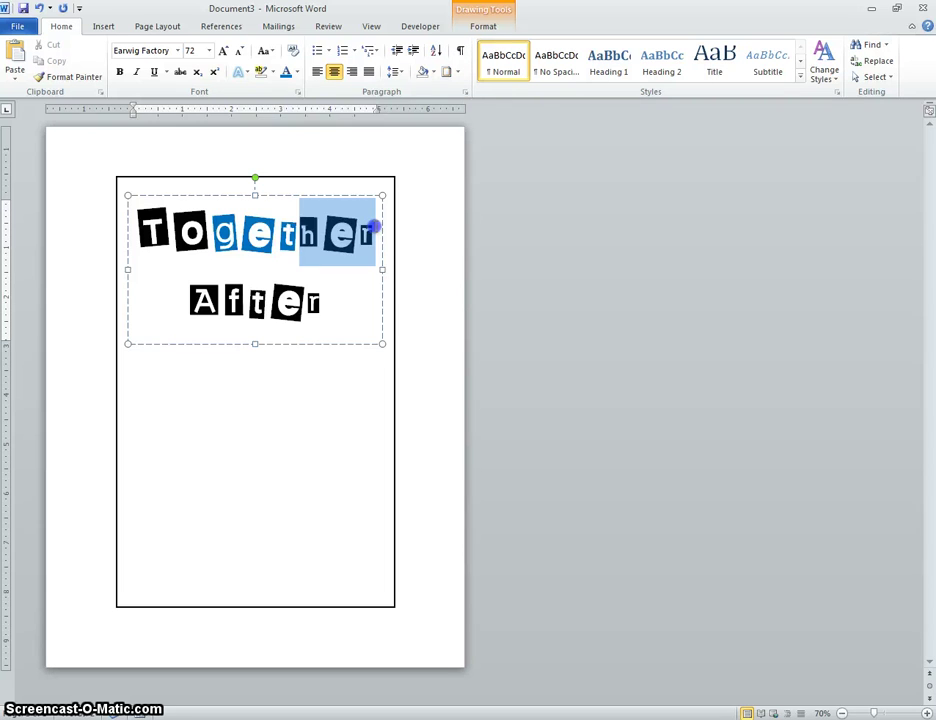
pyautogui.click(298, 73)
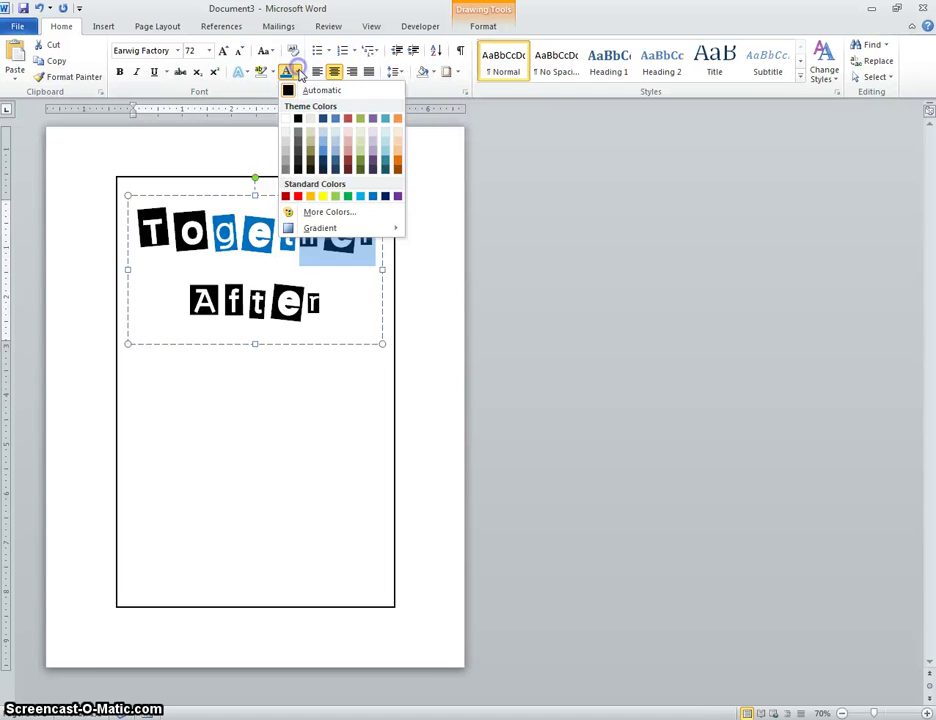
pyautogui.click(297, 197)
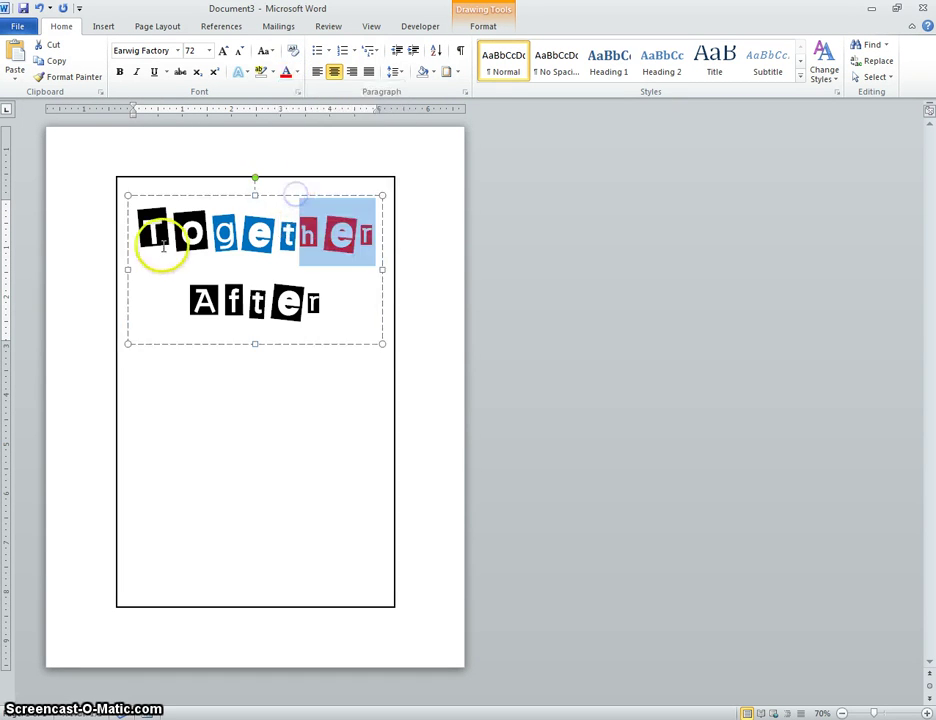
pyautogui.click(147, 248)
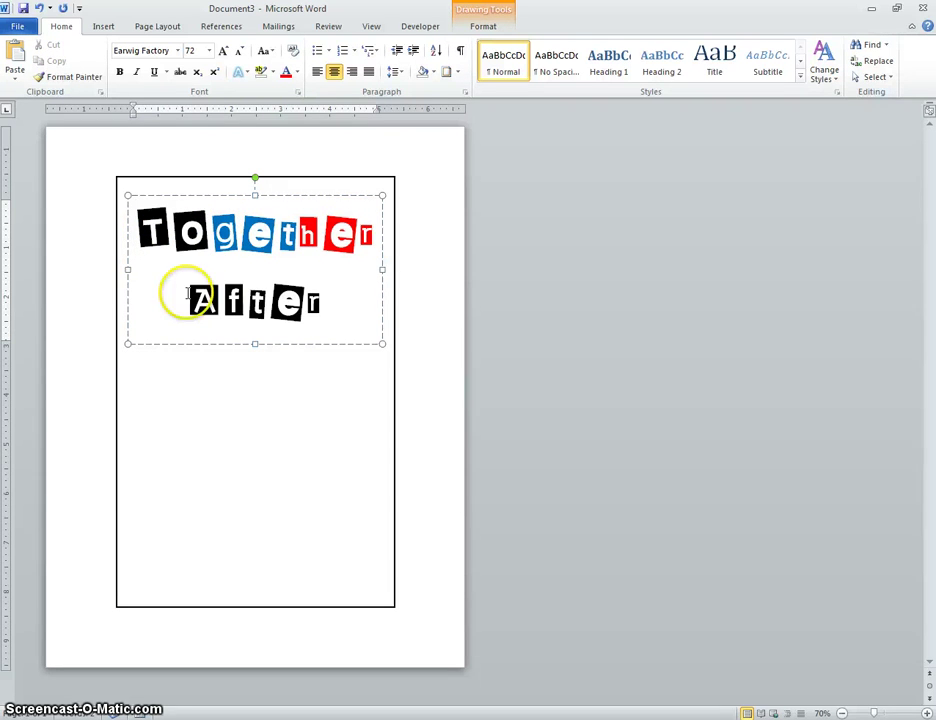
# Step: Color the word "After" in the title dark red
pyautogui.moveTo(202, 293); pyautogui.dragTo(338, 293)
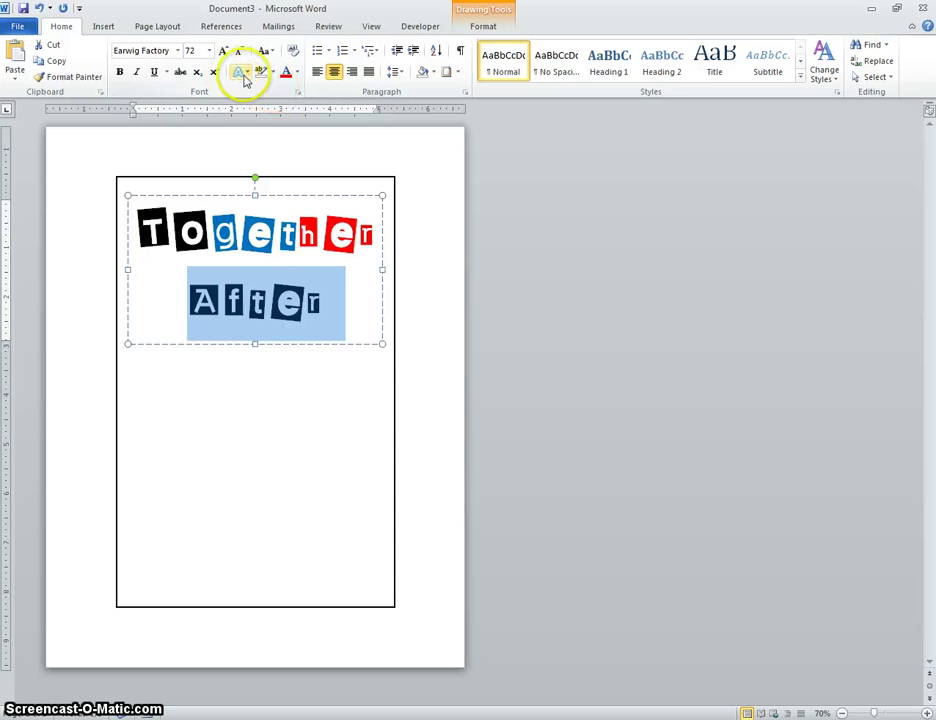
pyautogui.click(295, 73)
pyautogui.click(287, 197)
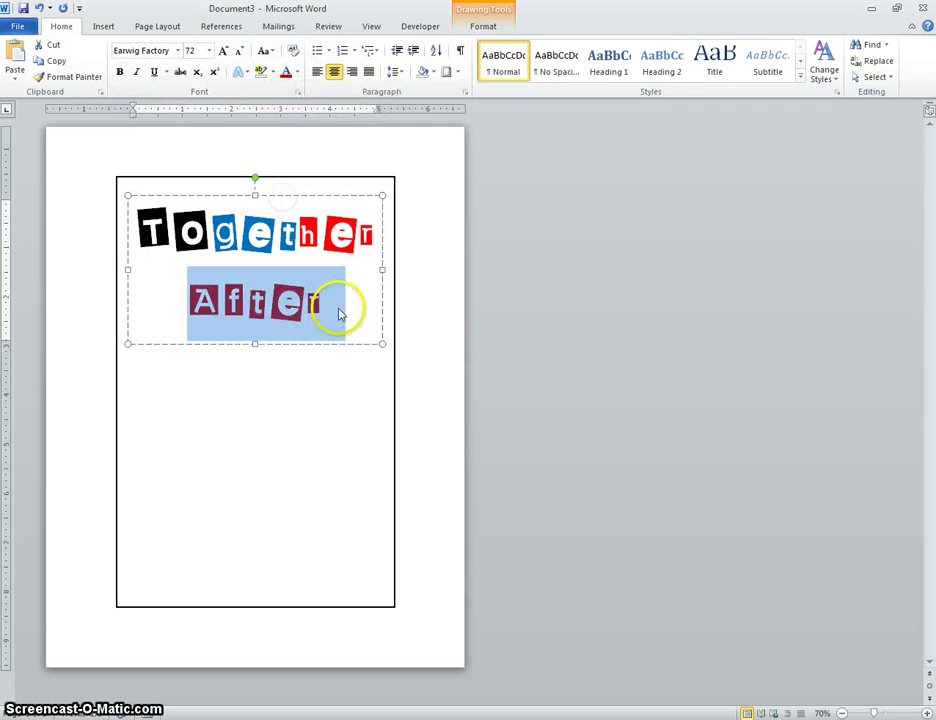
pyautogui.click(326, 254)
pyautogui.click(290, 391)
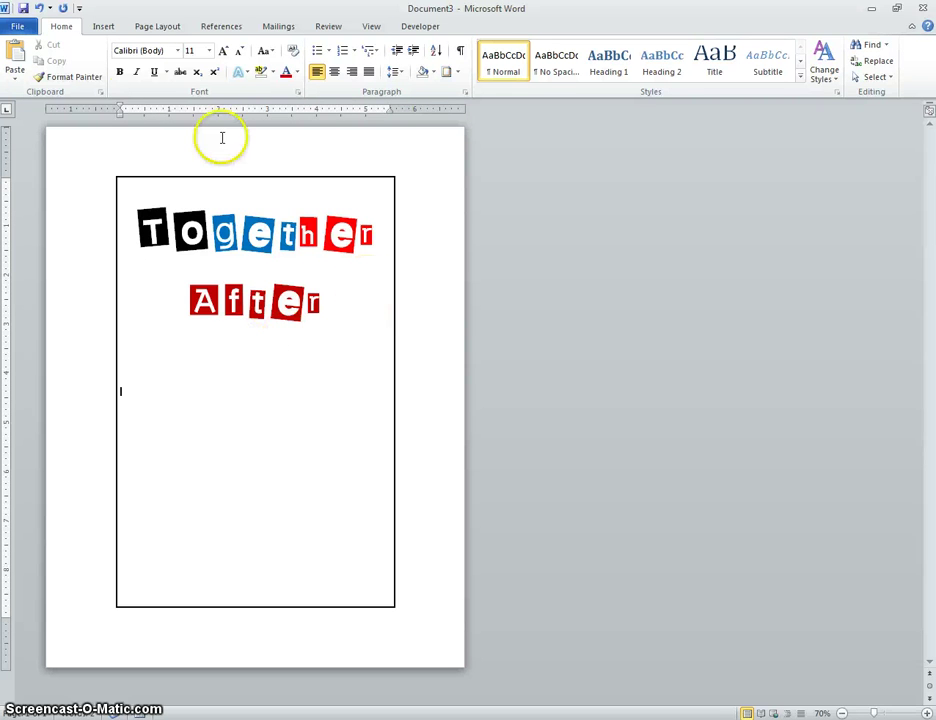
# Step: Duplicate the title's text box and move the copy to the lower part of the bordered area
pyautogui.click(267, 305)
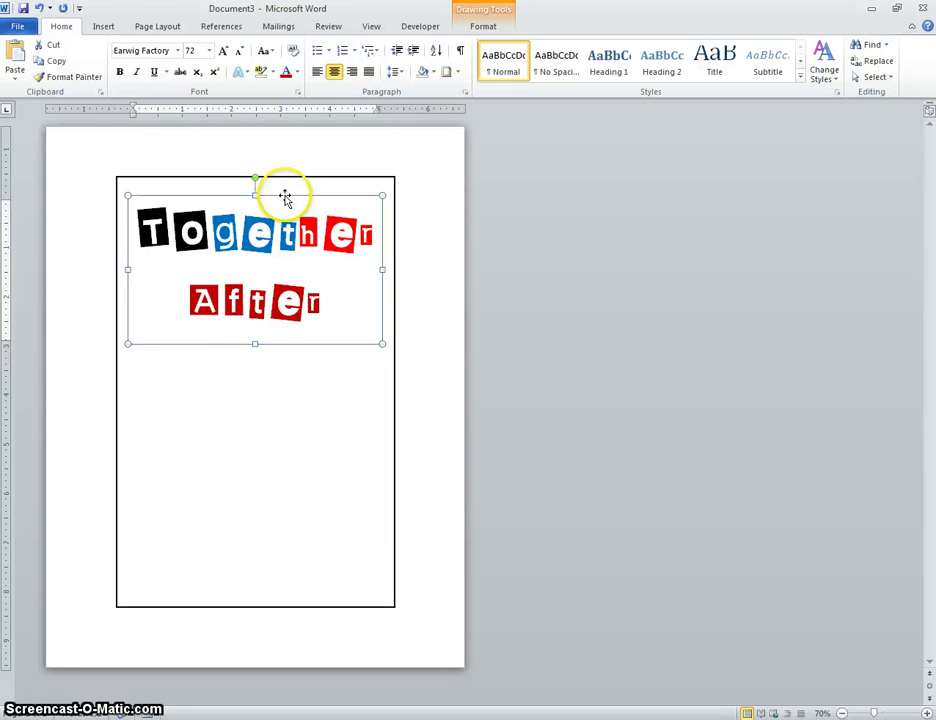
pyautogui.click(240, 359)
pyautogui.click(268, 300)
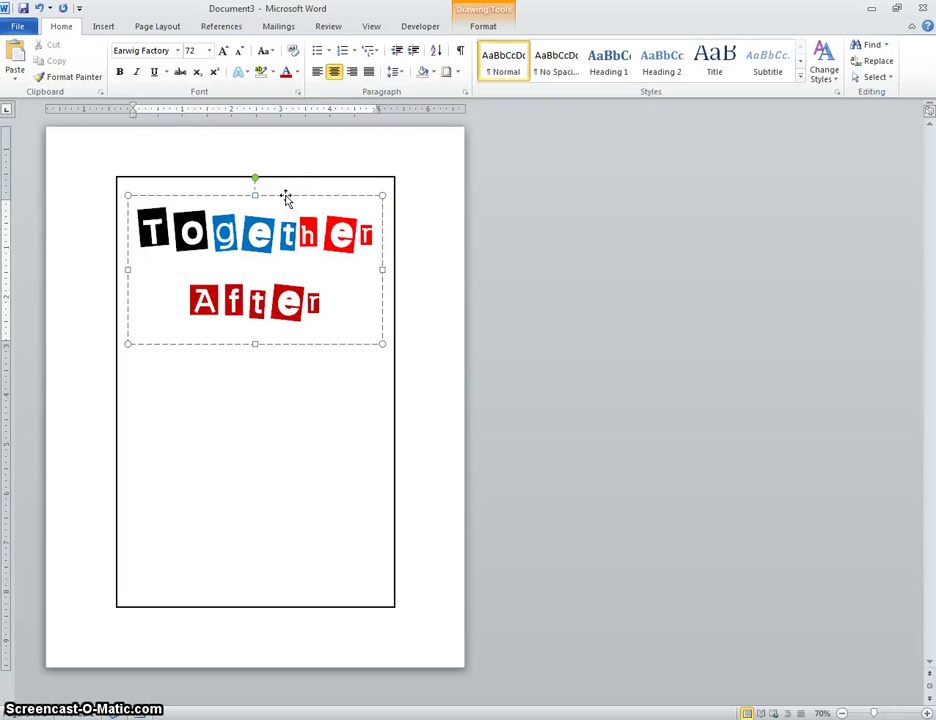
pyautogui.rightClick(285, 195)
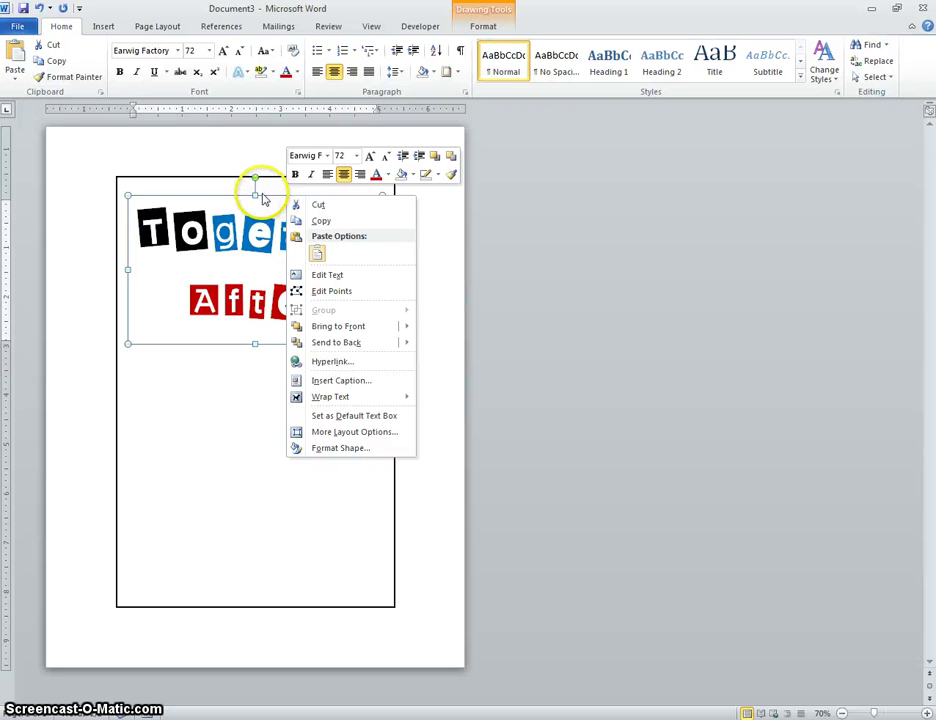
pyautogui.click(319, 221)
pyautogui.click(259, 393)
pyautogui.rightClick(258, 394)
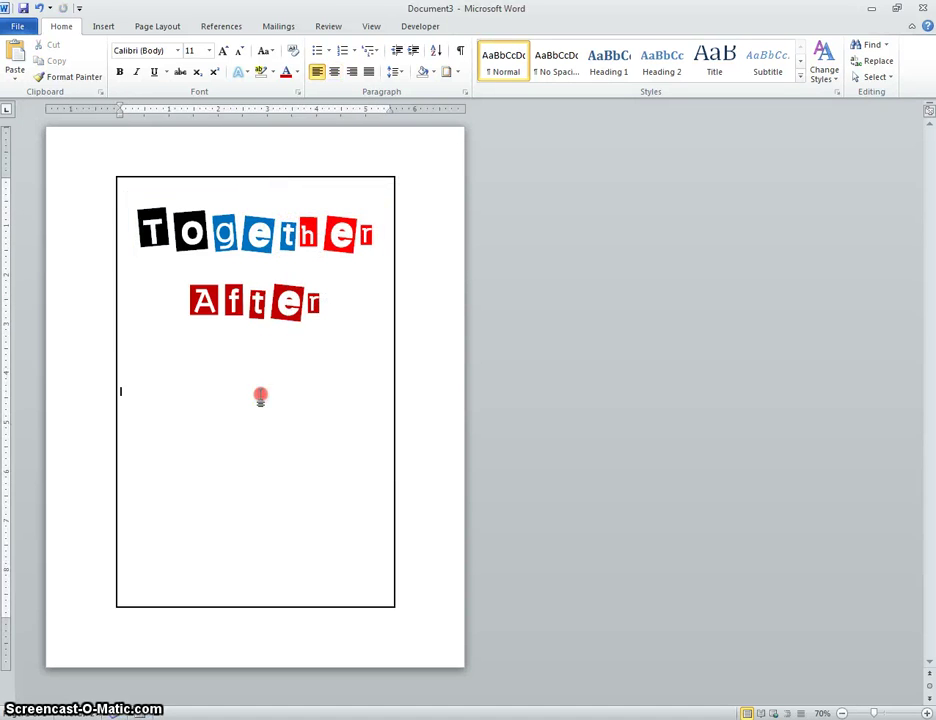
pyautogui.click(293, 451)
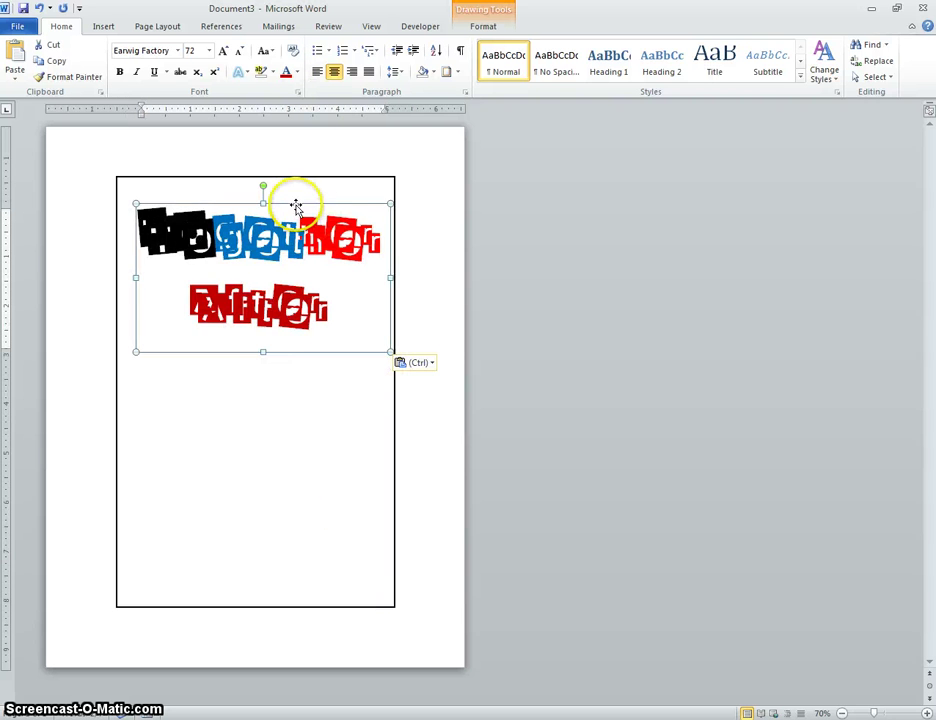
pyautogui.moveTo(295, 205); pyautogui.dragTo(290, 458)
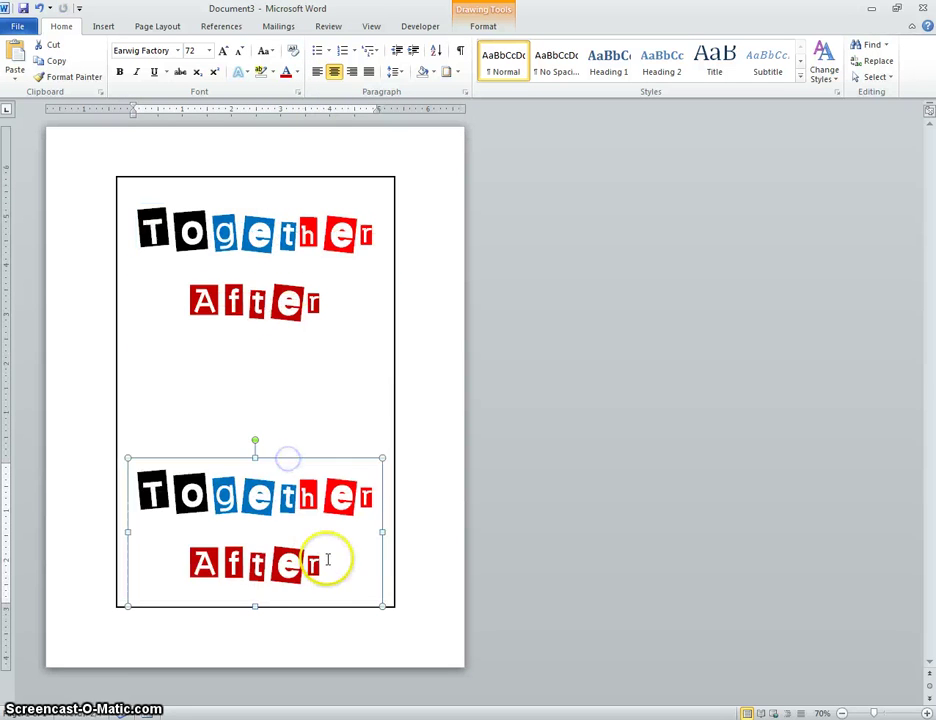
# Step: Replace the copied title text with "by" and reduce it to 26 pt
pyautogui.moveTo(328, 560); pyautogui.dragTo(135, 485)
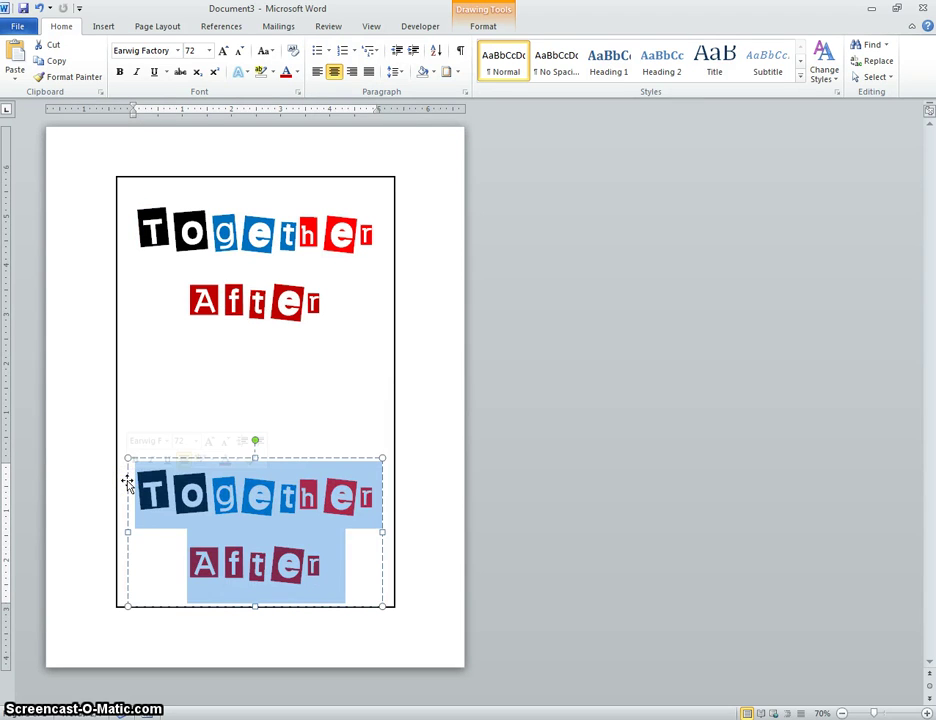
pyautogui.press('Delete')
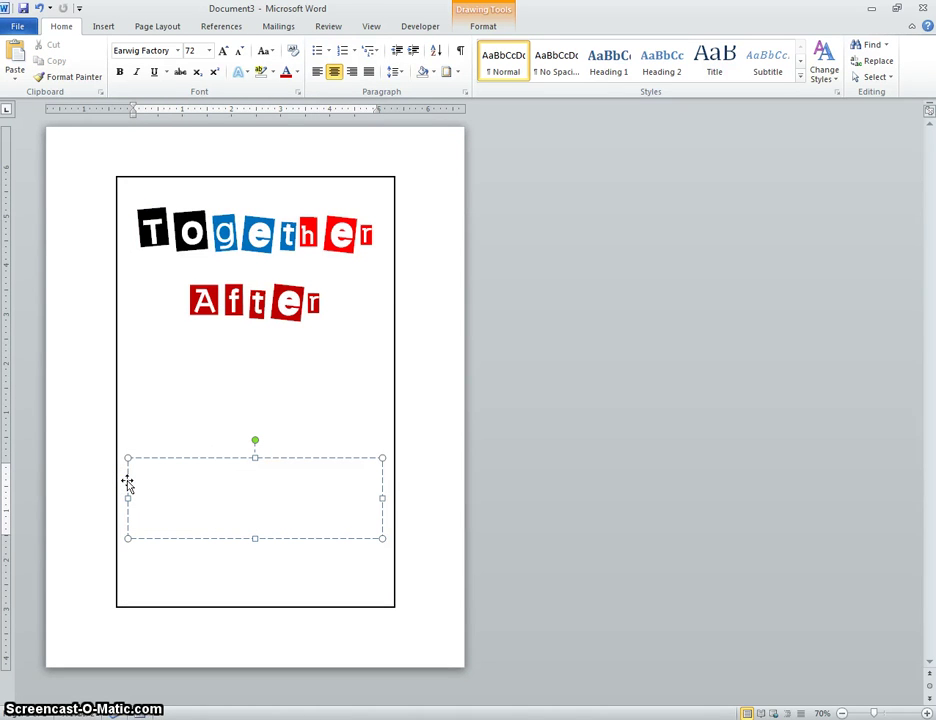
pyautogui.write('by')
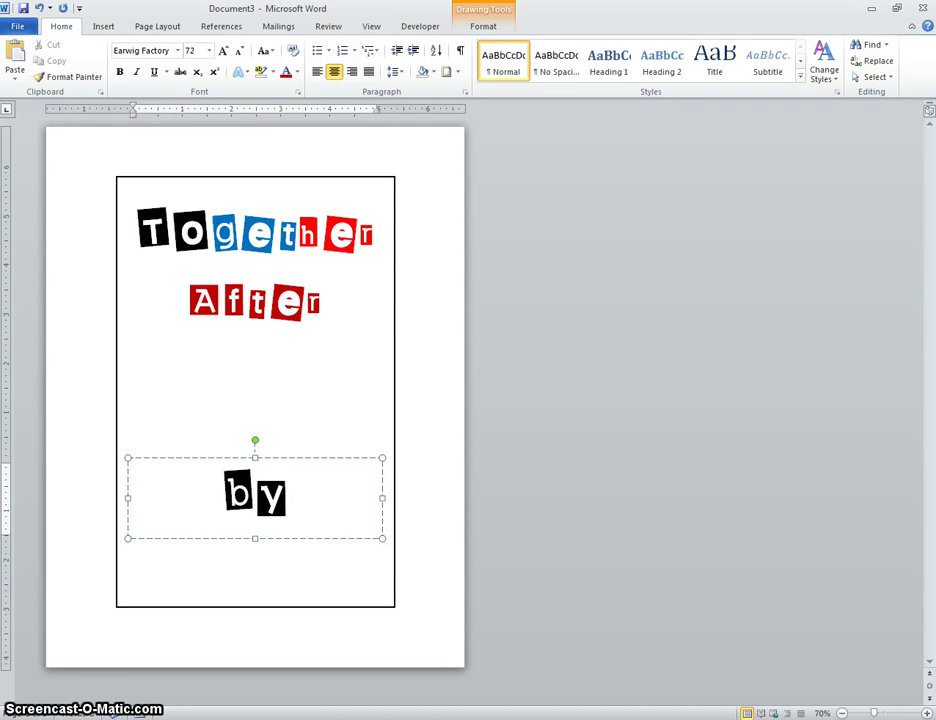
pyautogui.moveTo(290, 497); pyautogui.dragTo(173, 497)
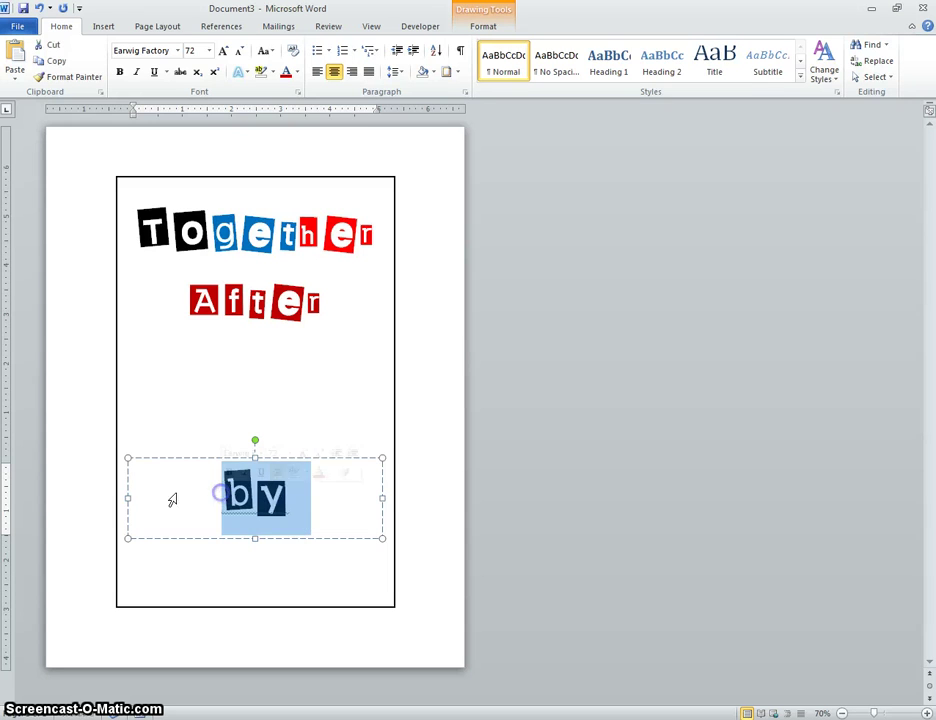
pyautogui.click(239, 50)
pyautogui.click(239, 50)
pyautogui.click(239, 50)
pyautogui.click(239, 50)
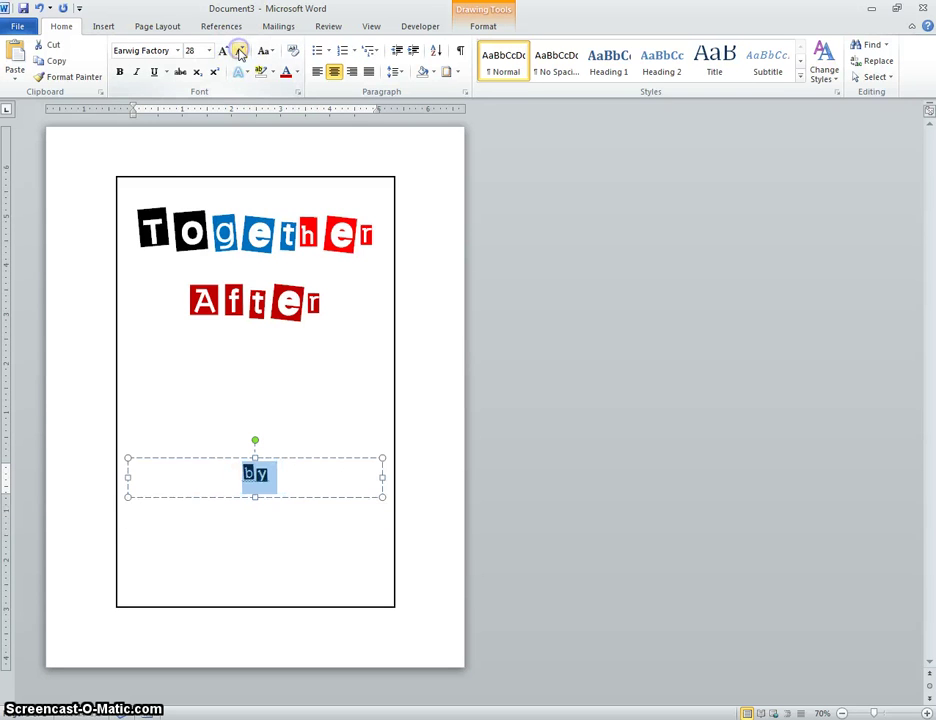
# Step: Set the byline in Cambria, complete it with the author's name, and move its box down to the border's lower edge
pyautogui.click(177, 50)
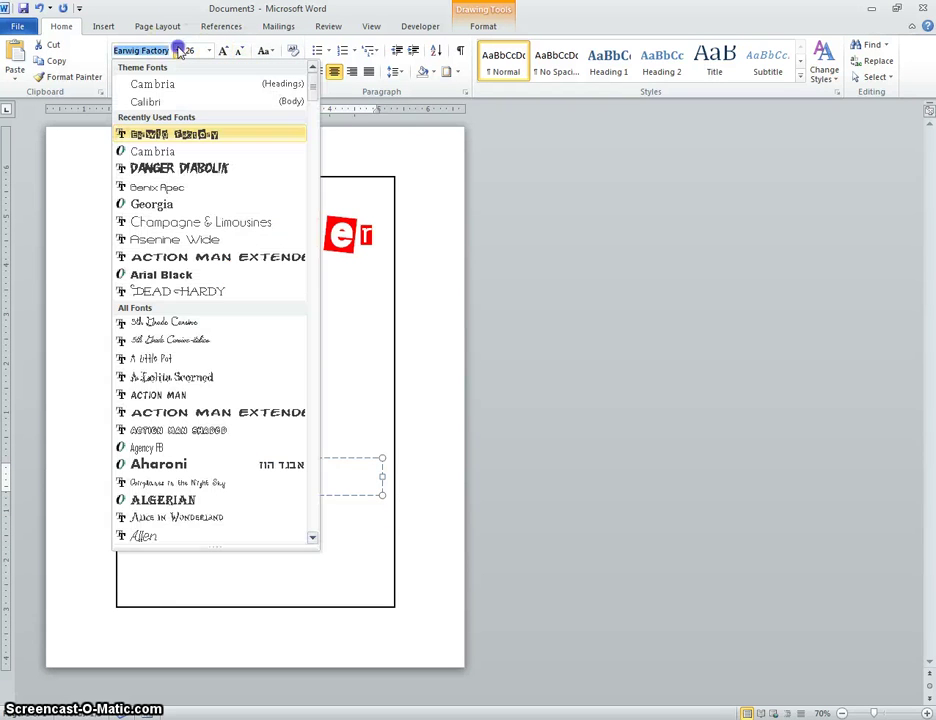
pyautogui.click(165, 151)
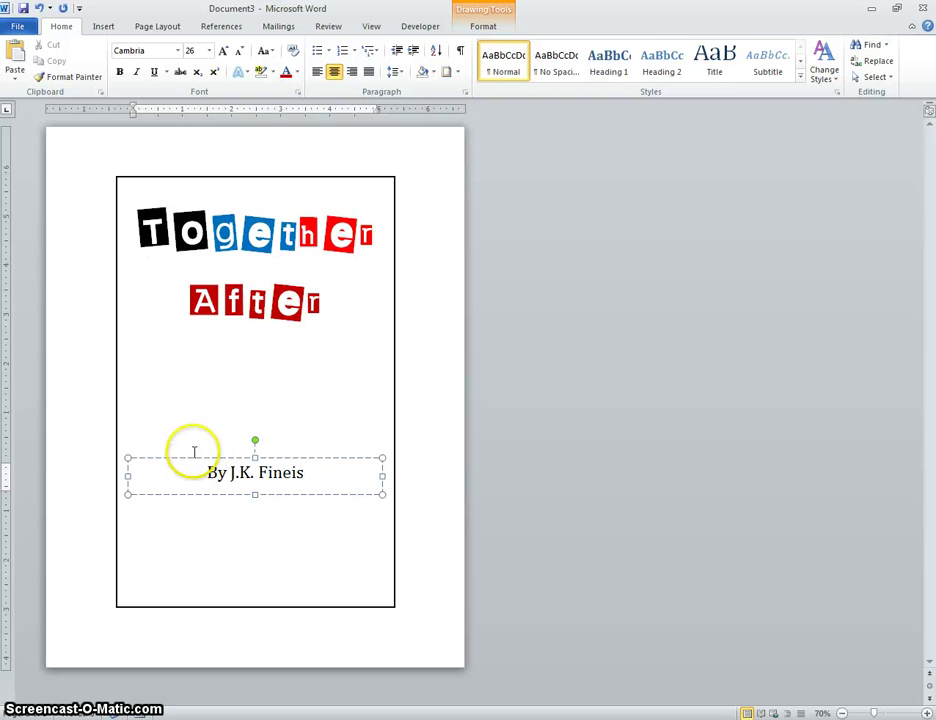
pyautogui.moveTo(198, 458); pyautogui.dragTo(198, 569)
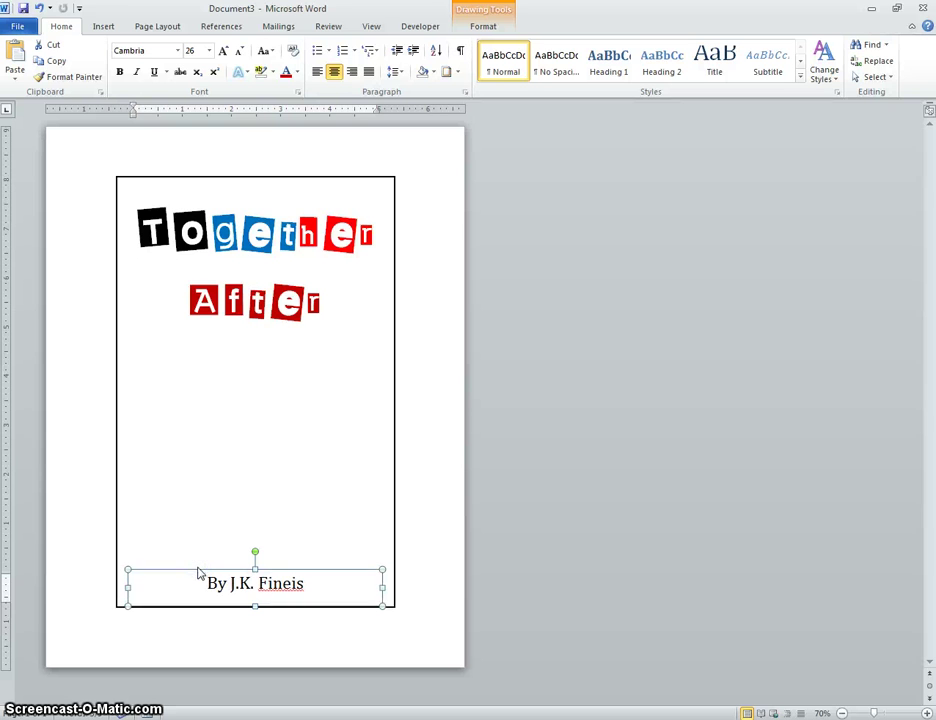
pyautogui.click(280, 456)
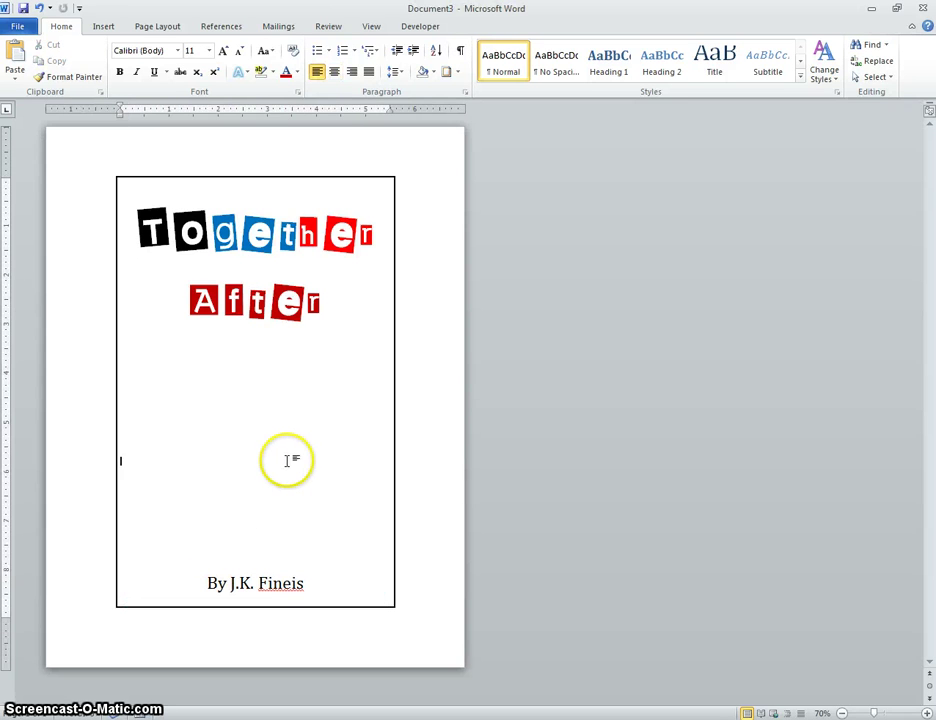
# Step: Insert the picture mnv1 from the monoproject folder inside the jkf documents folder
pyautogui.click(102, 26)
pyautogui.click(150, 62)
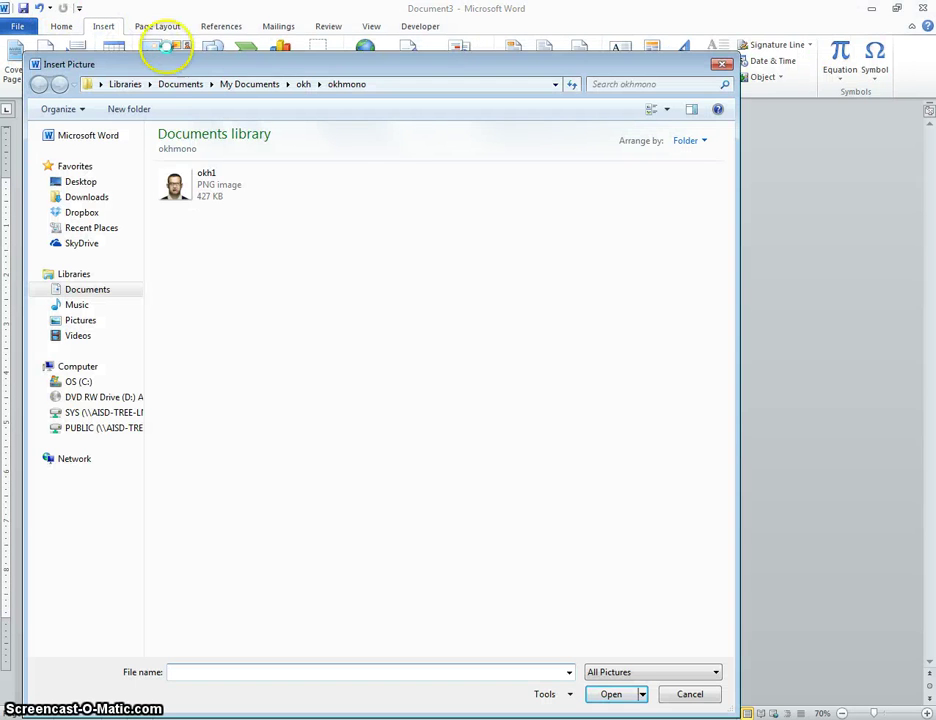
pyautogui.click(80, 289)
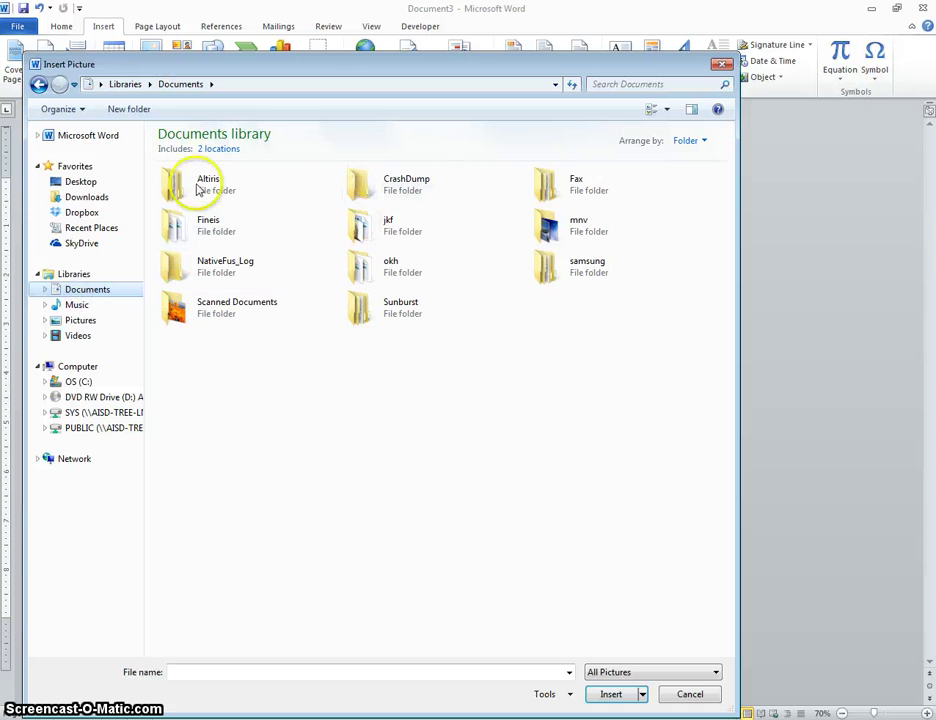
pyautogui.doubleClick(365, 225)
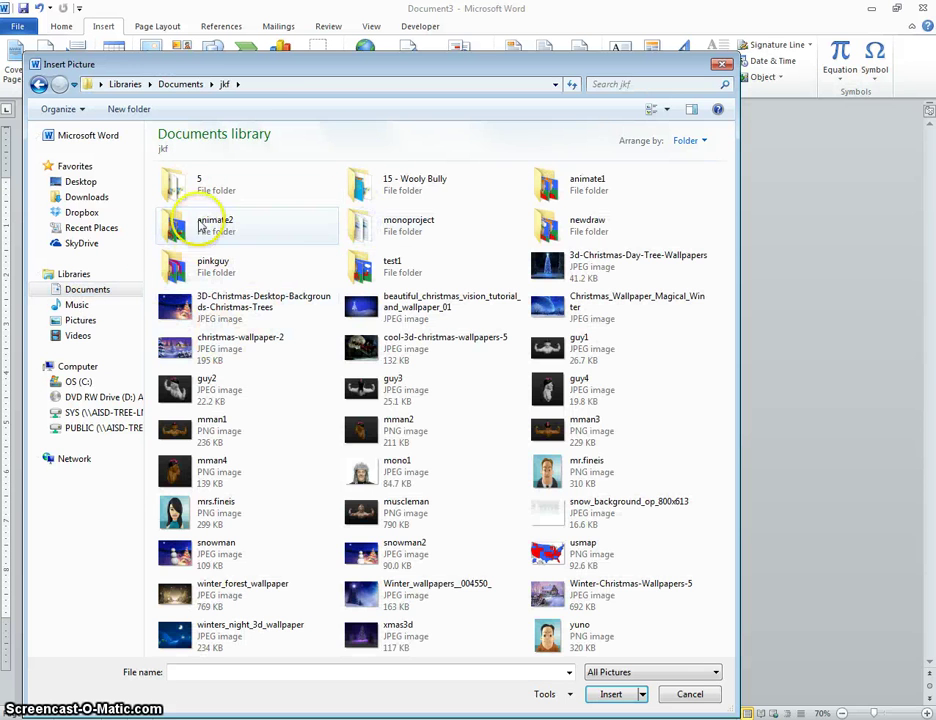
pyautogui.doubleClick(415, 224)
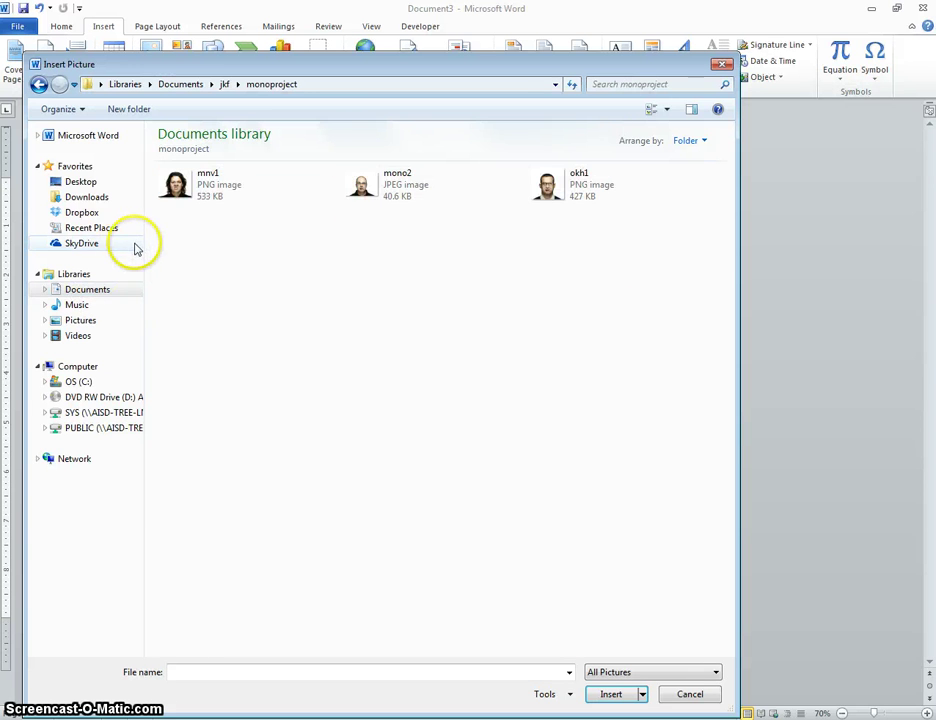
pyautogui.doubleClick(175, 188)
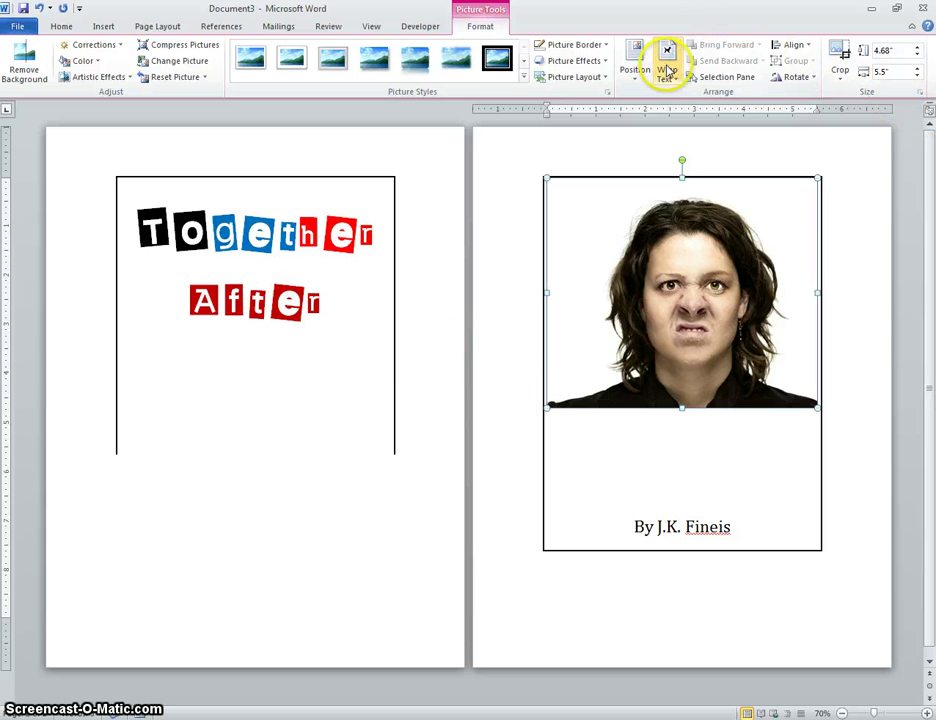
# Step: Wrap the picture in front of the text and move it down to just below "Together"
pyautogui.click(666, 64)
pyautogui.click(695, 204)
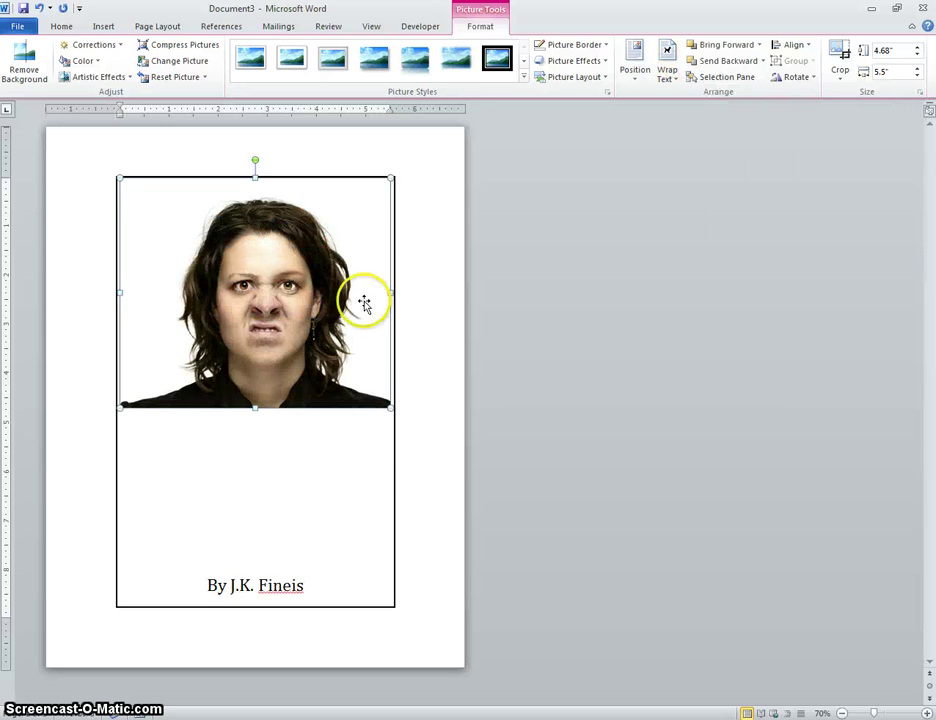
pyautogui.moveTo(366, 305); pyautogui.dragTo(275, 365)
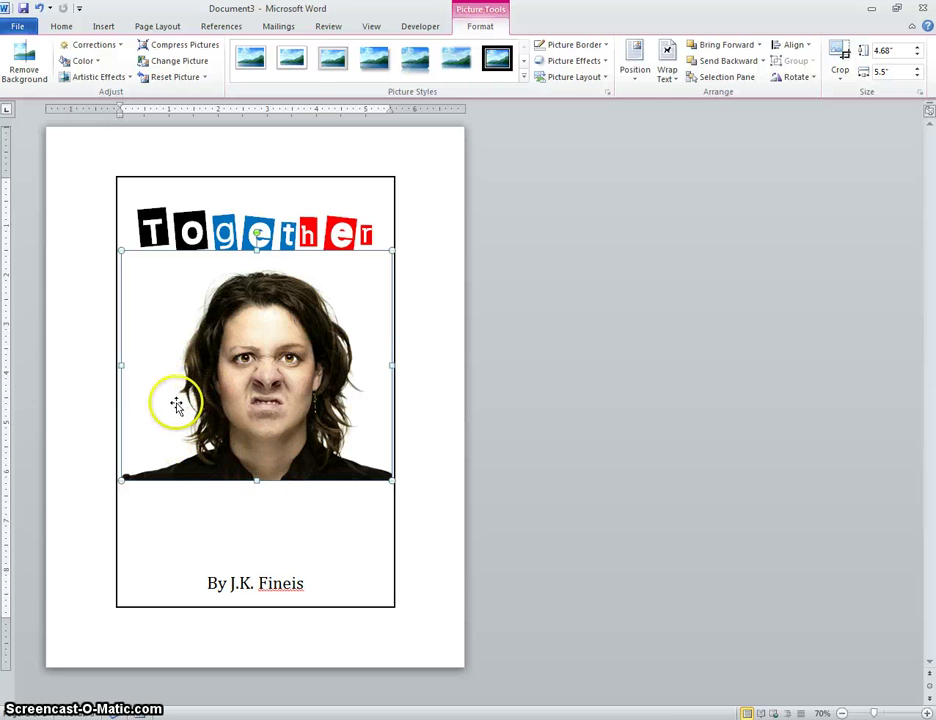
# Step: Start background removal on the portrait picture and extend the kept area up to the picture's upper edge
pyautogui.click(203, 307)
pyautogui.click(272, 383)
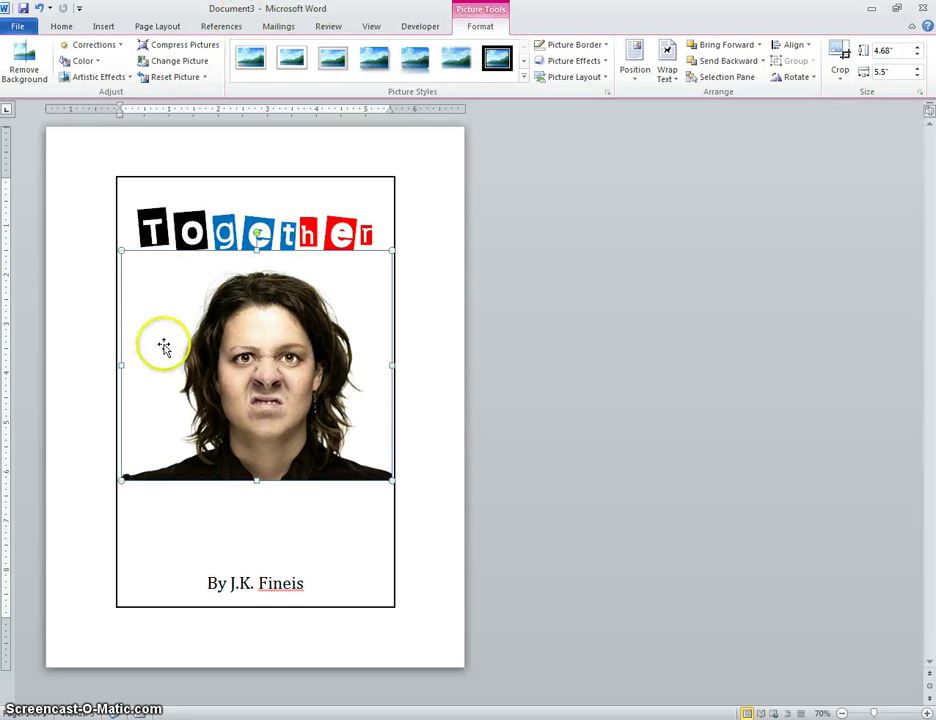
pyautogui.click(24, 62)
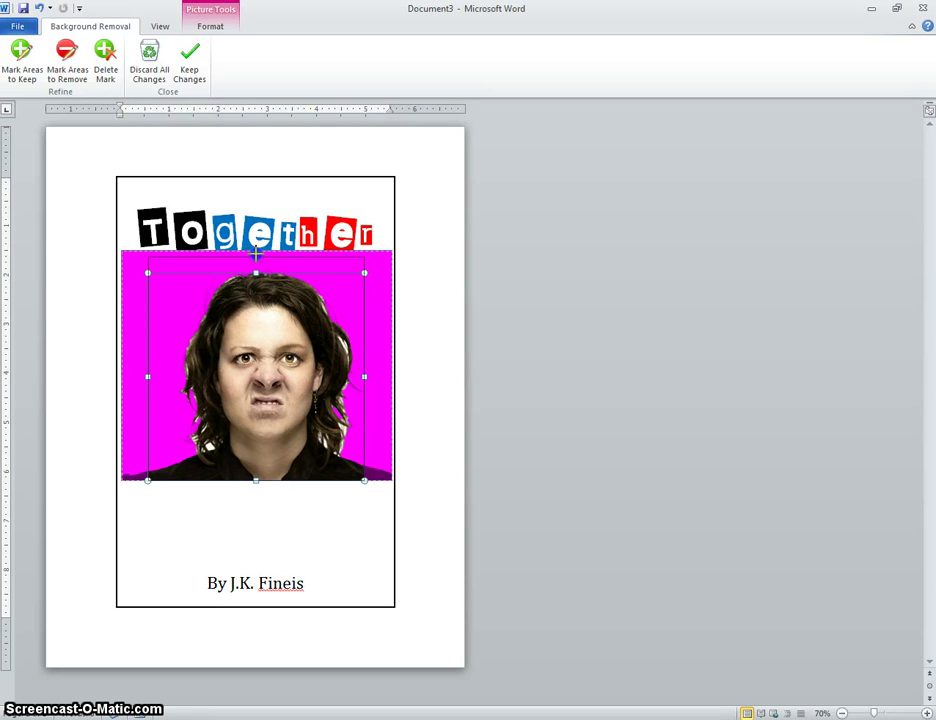
pyautogui.moveTo(256, 253); pyautogui.dragTo(256, 252)
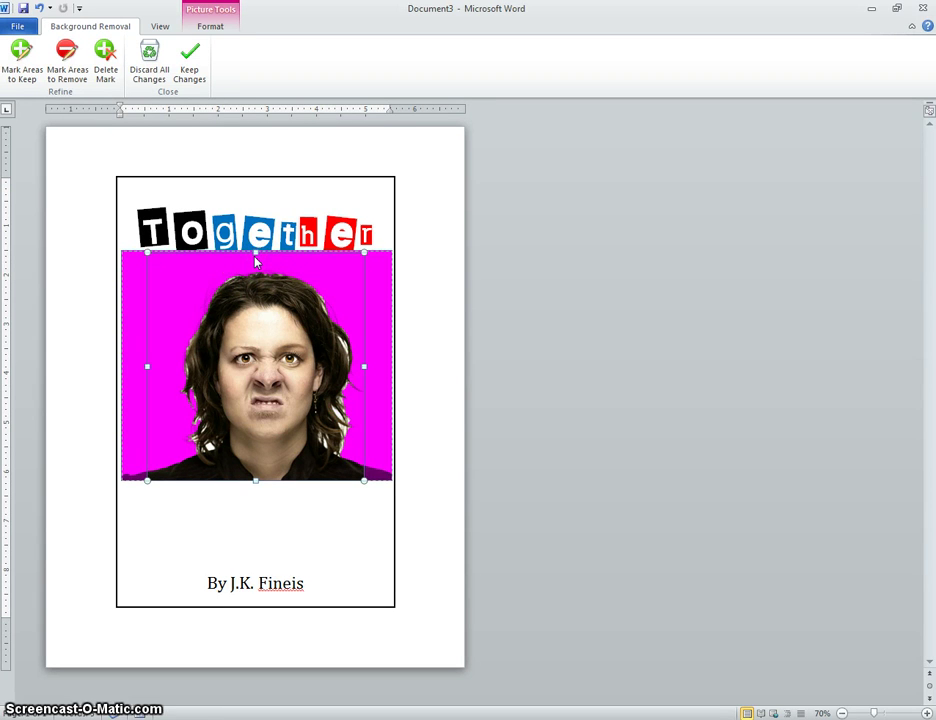
# Step: Mark the leftover background spots around the woman's hair for removal and keep the background removal changes
pyautogui.click(68, 56)
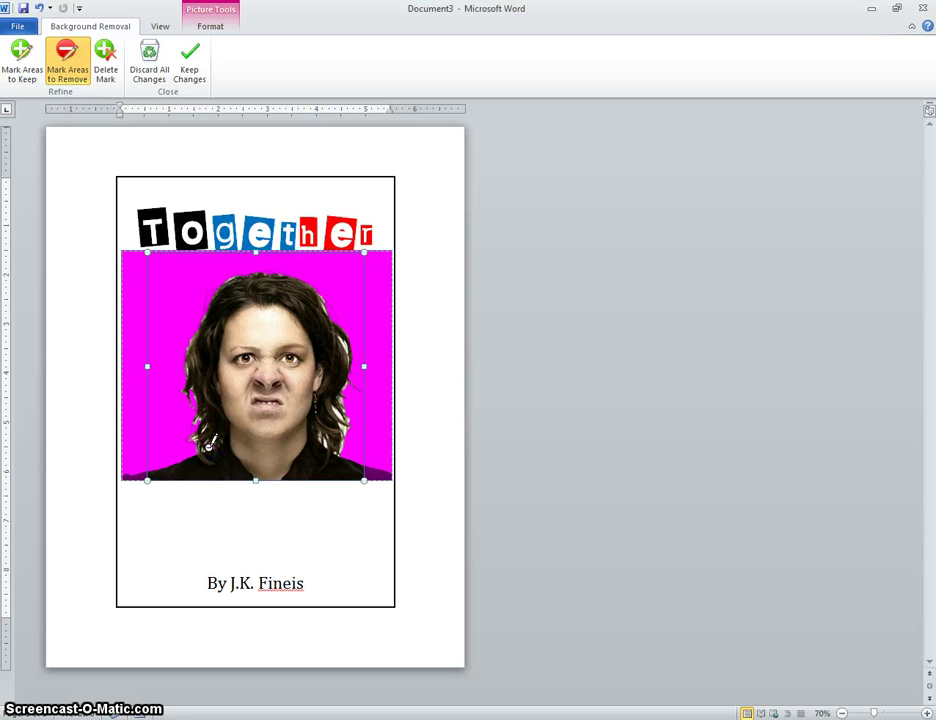
pyautogui.click(336, 406)
pyautogui.click(350, 345)
pyautogui.click(343, 345)
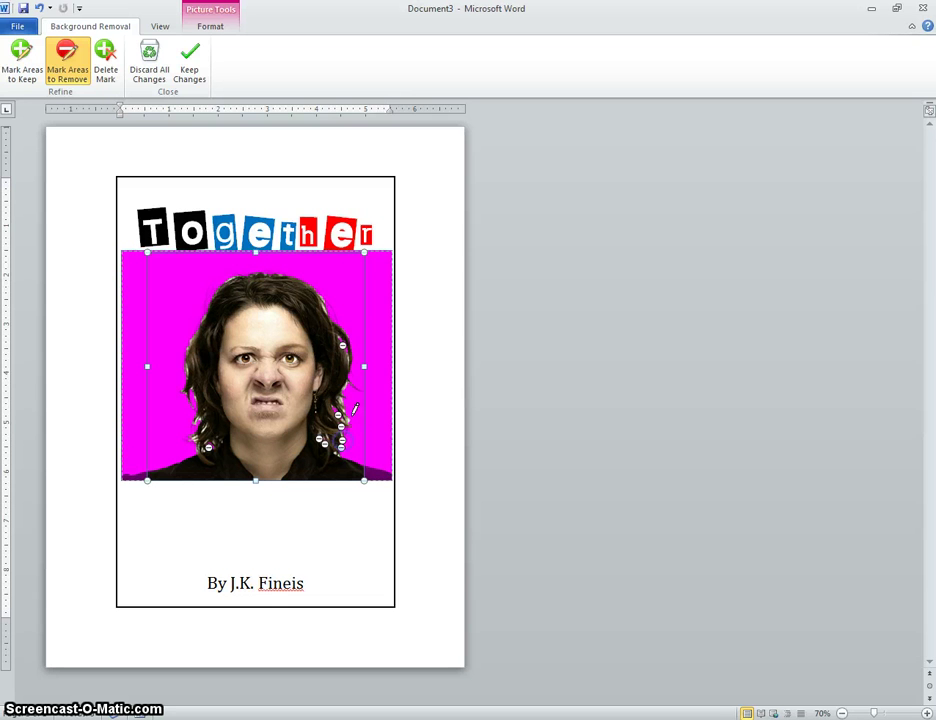
pyautogui.moveTo(352, 413); pyautogui.dragTo(343, 399)
pyautogui.click(349, 414)
pyautogui.click(190, 345)
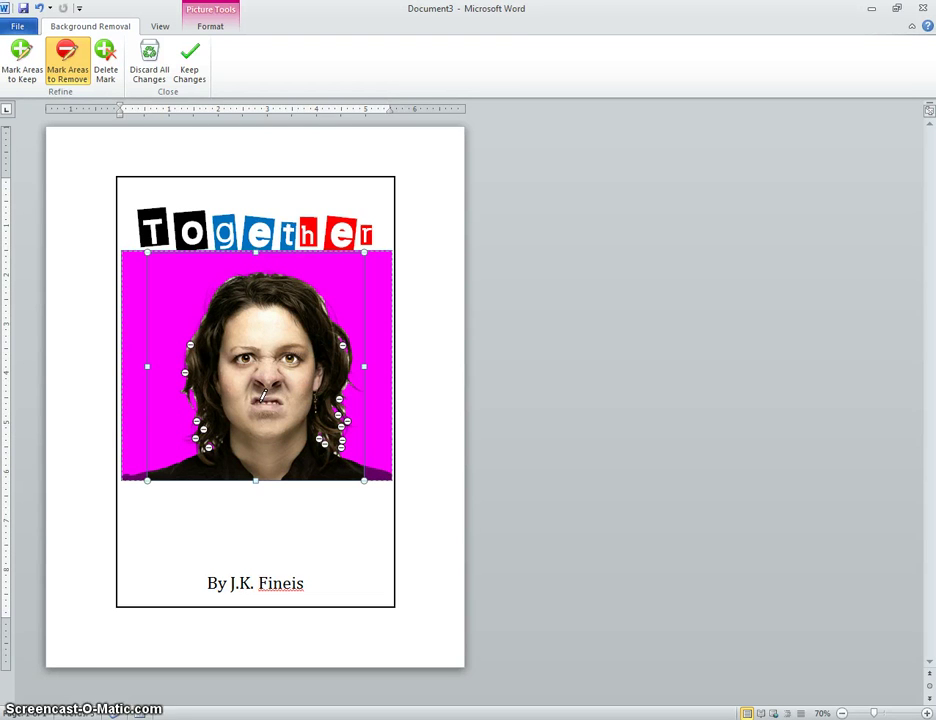
pyautogui.click(190, 62)
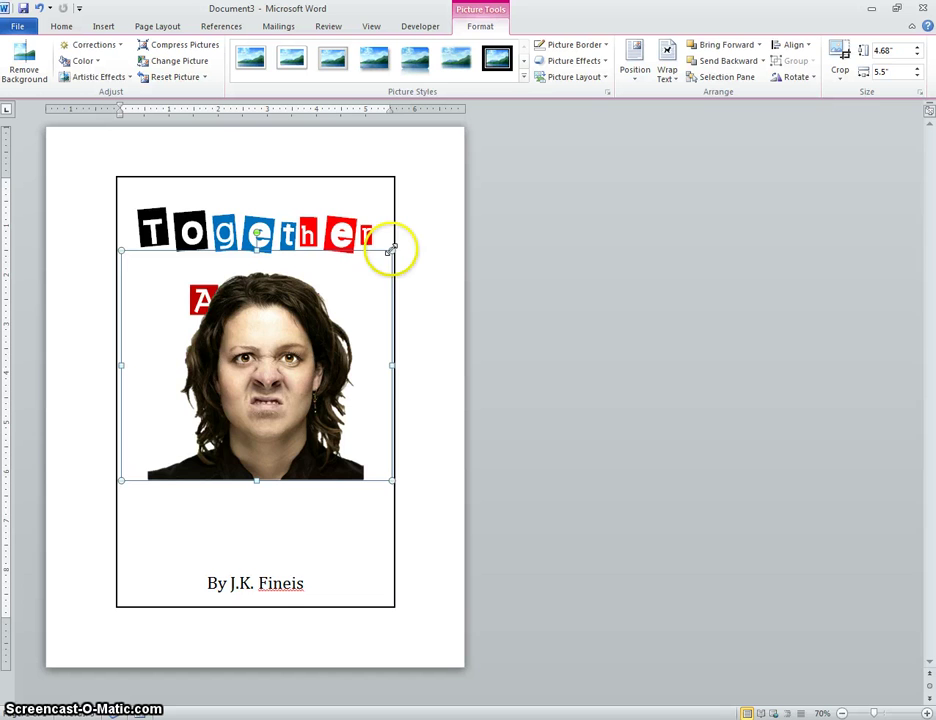
# Step: Resize the portrait to about 4.38 by 5.15 inches and move it down, centered at the border's lower edge
pyautogui.moveTo(391, 249); pyautogui.dragTo(282, 343)
pyautogui.moveTo(222, 426); pyautogui.dragTo(261, 551)
pyautogui.moveTo(322, 481); pyautogui.dragTo(382, 416)
pyautogui.moveTo(270, 495); pyautogui.dragTo(251, 505)
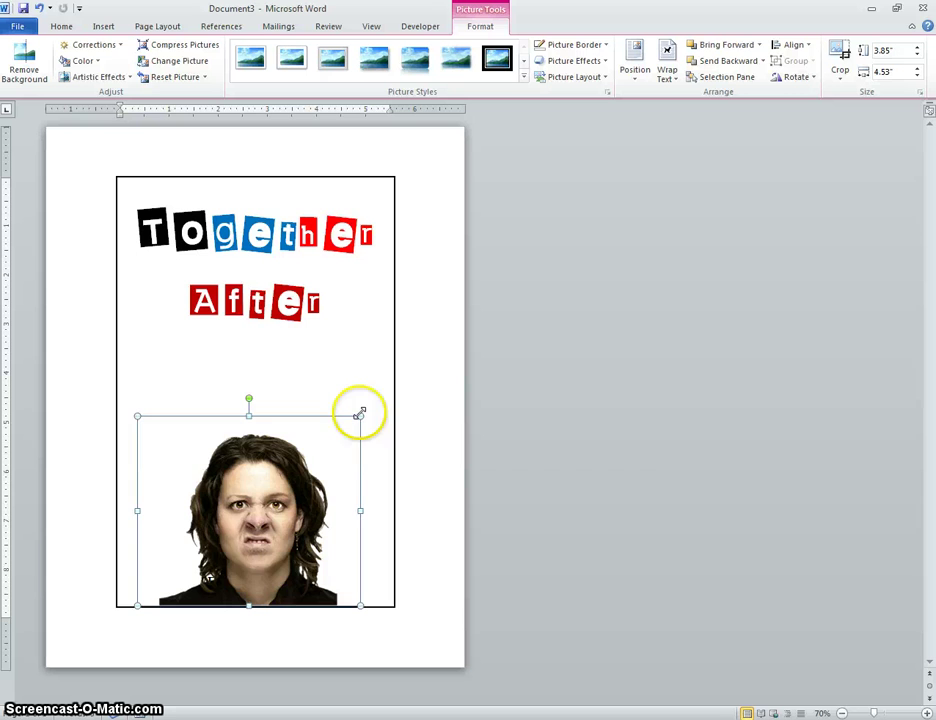
pyautogui.moveTo(360, 416); pyautogui.dragTo(368, 390)
pyautogui.moveTo(308, 457)
pyautogui.mouseDown()
pyautogui.moveTo(295, 453)
pyautogui.moveTo(299, 443)
pyautogui.moveTo(298, 462)
pyautogui.mouseUp()
# Step: Nudge the portrait vertically until its base extends slightly below the border's lower line, then deselect it
pyautogui.press('Up')
pyautogui.press('Up')
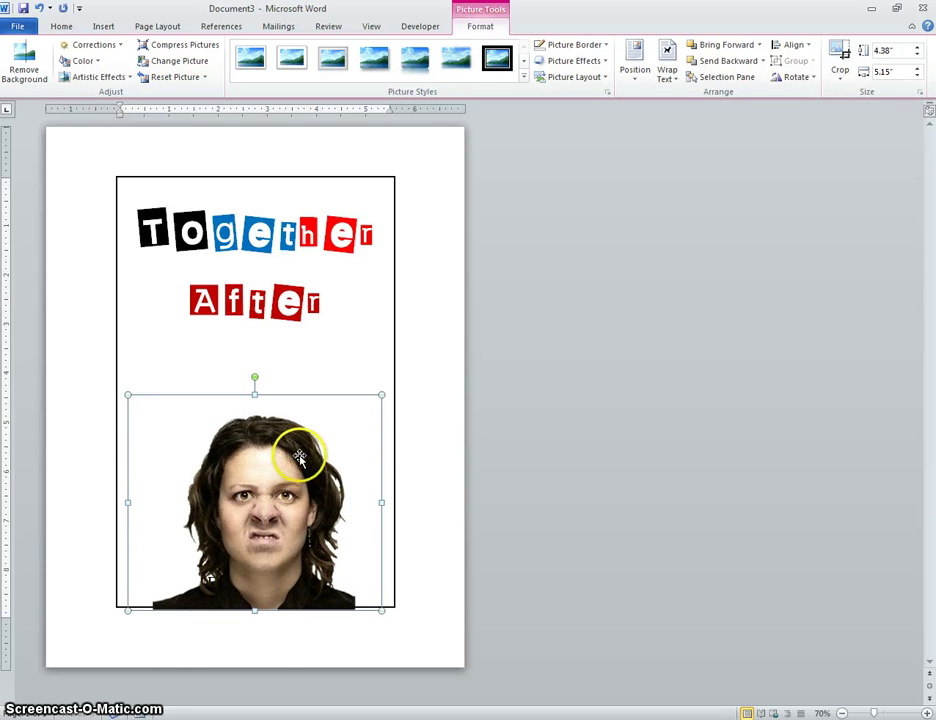
pyautogui.press('Down')
pyautogui.press('Down')
pyautogui.press('Down')
pyautogui.press('Down')
pyautogui.press('Down')
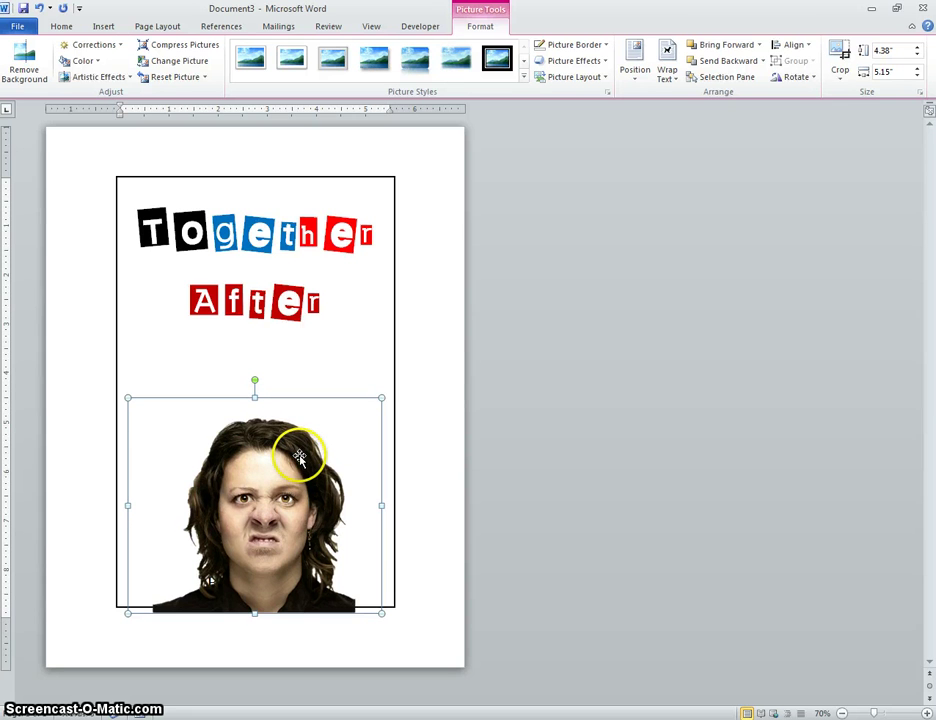
pyautogui.press('Down')
pyautogui.press('Down')
pyautogui.press('Down')
pyautogui.press('Up')
pyautogui.press('Up')
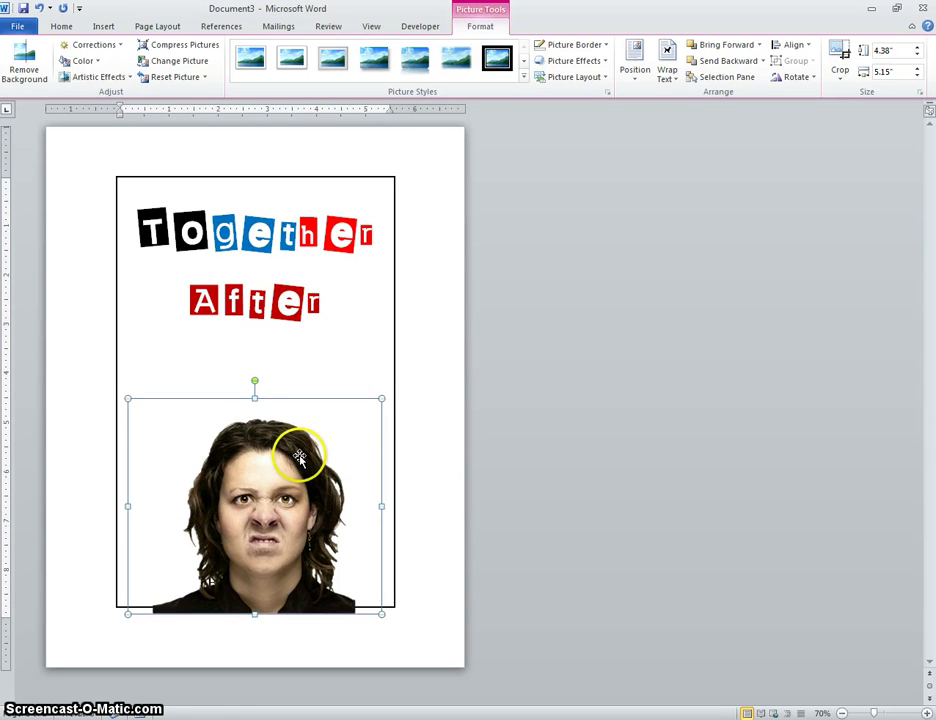
pyautogui.click(206, 641)
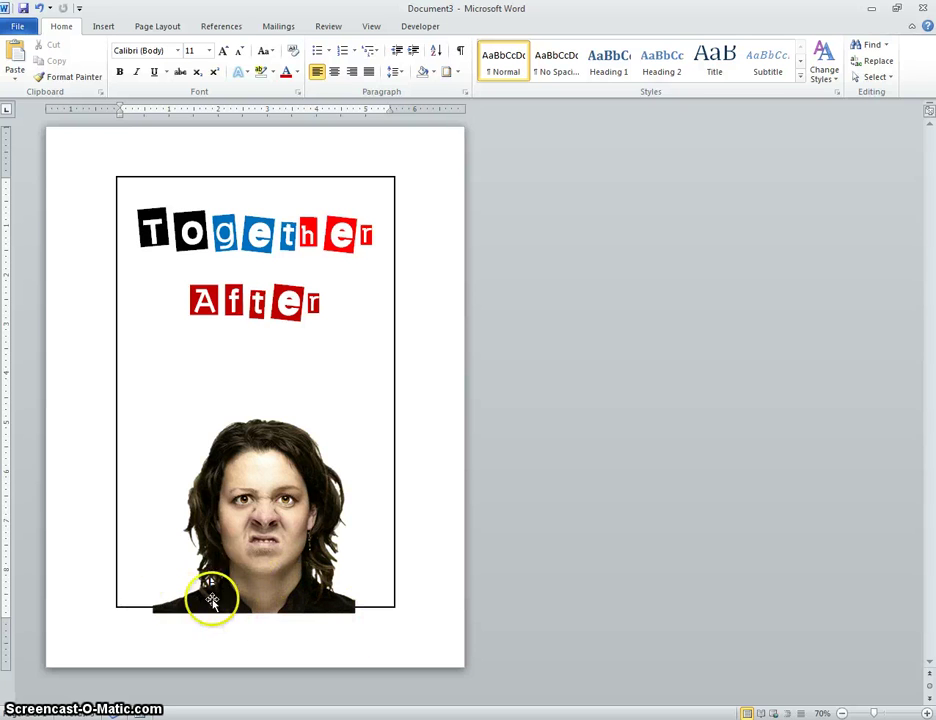
# Step: Crop the portrait's lower edge to a height of about 4.21 inches and seat it on the border's lower line
pyautogui.click(286, 575)
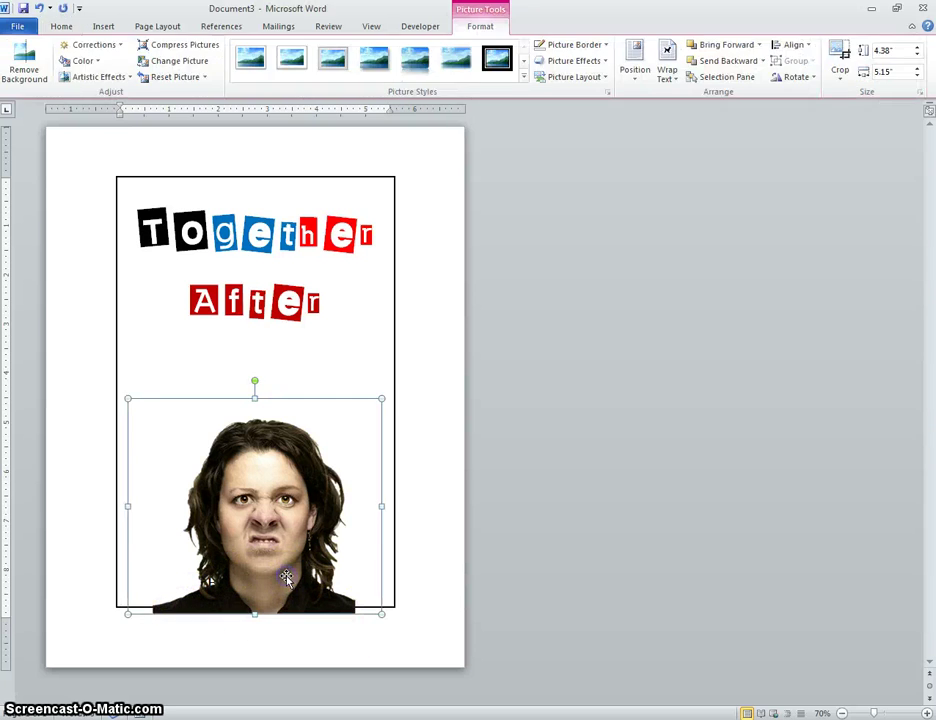
pyautogui.click(841, 53)
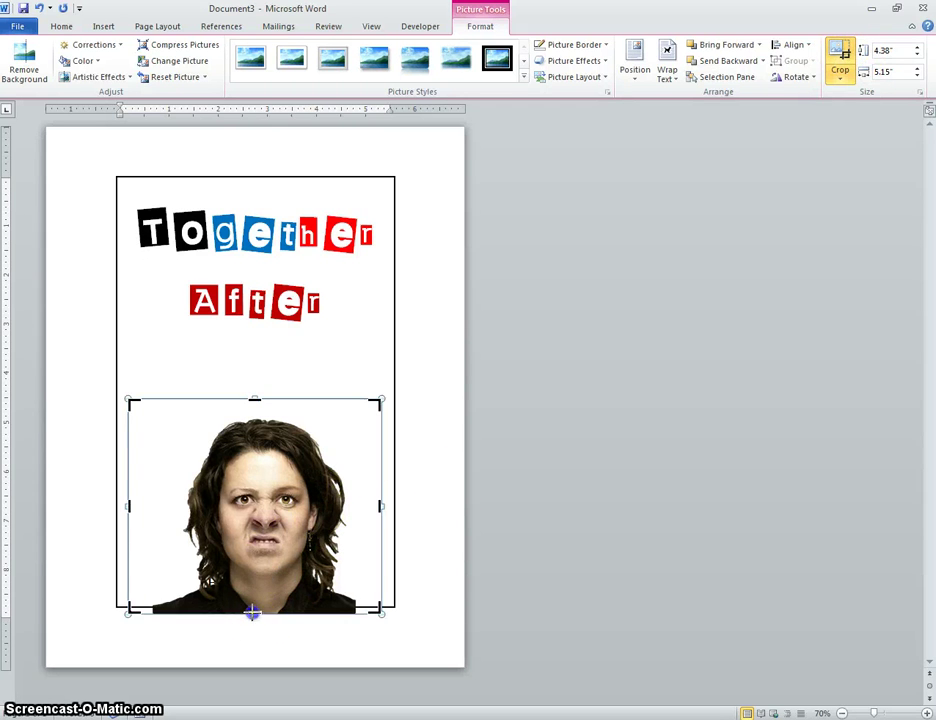
pyautogui.moveTo(253, 613); pyautogui.dragTo(254, 607)
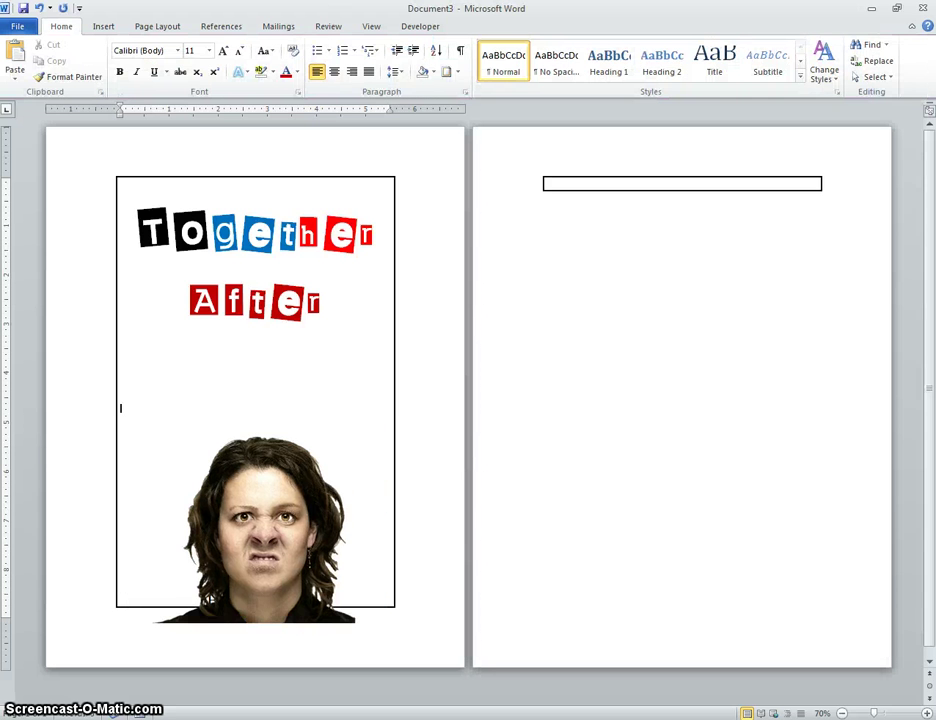
pyautogui.moveTo(251, 579); pyautogui.dragTo(230, 574)
pyautogui.click(310, 348)
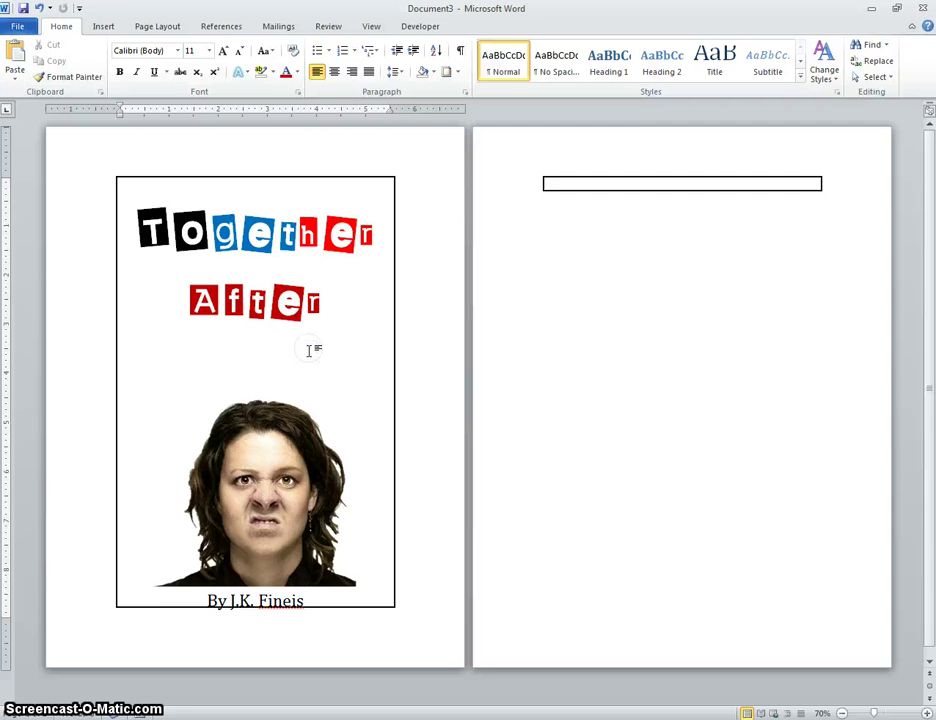
pyautogui.click(314, 346)
pyautogui.moveTo(262, 470); pyautogui.dragTo(264, 497)
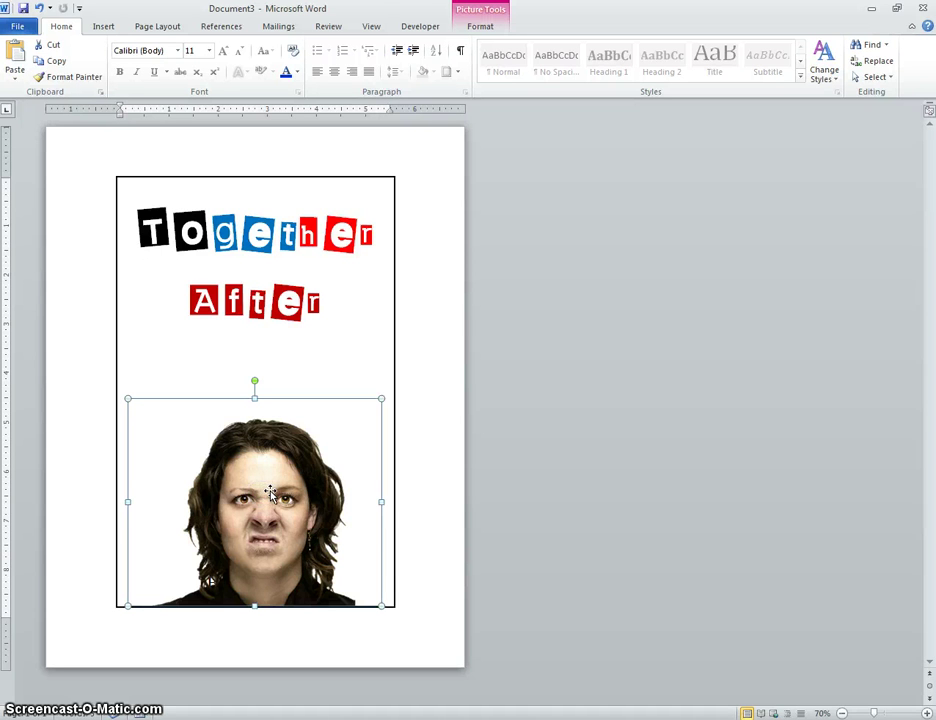
# Step: Send the portrait to the back, behind the byline
pyautogui.rightClick(270, 492)
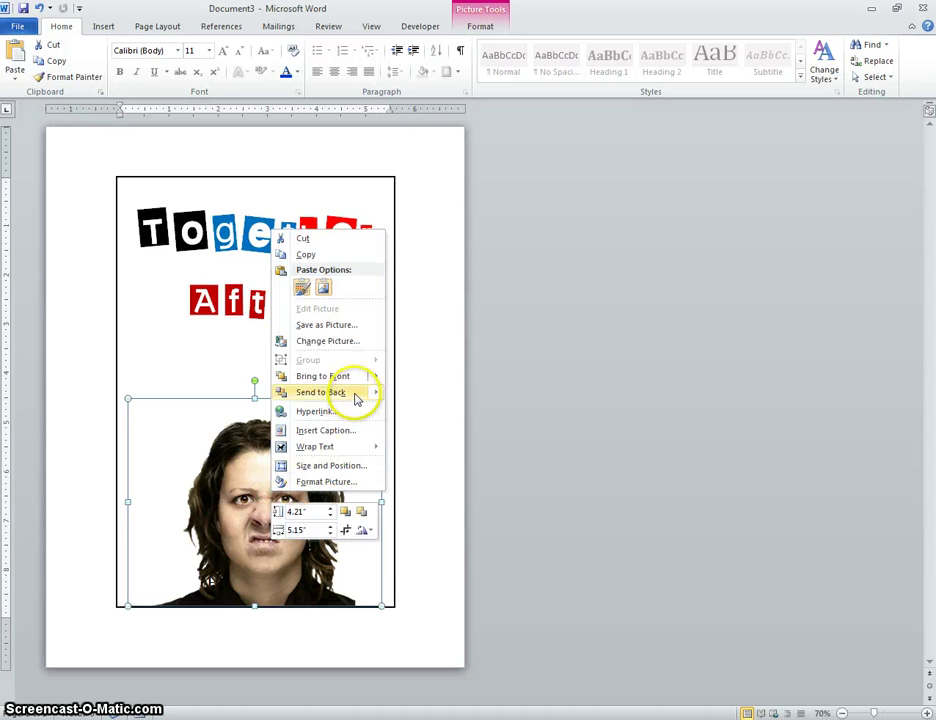
pyautogui.moveTo(373, 396)
pyautogui.click(418, 392)
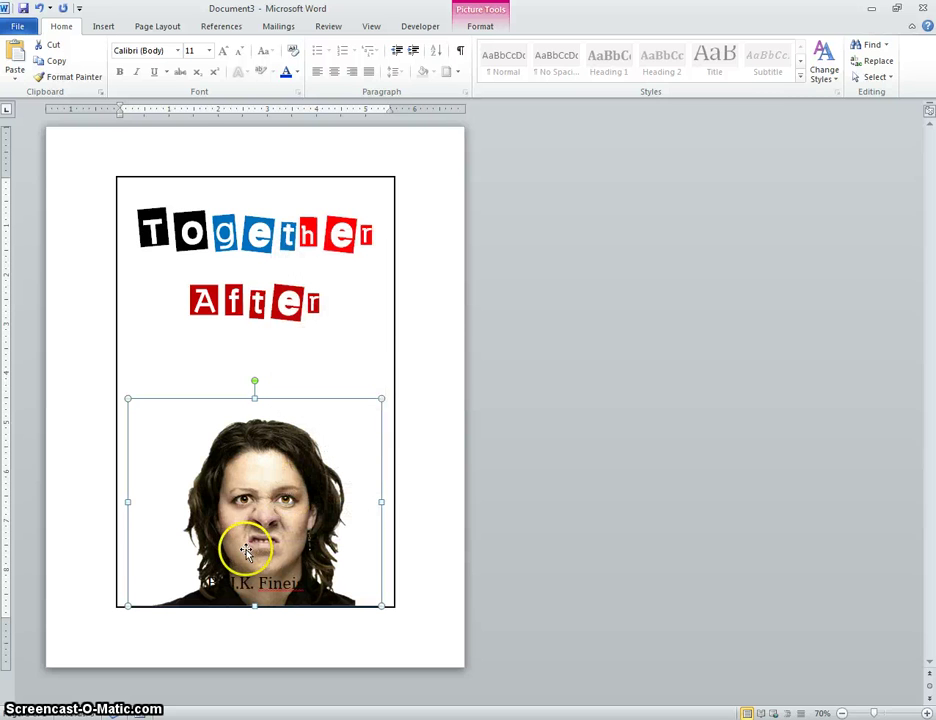
# Step: Color the whole byline text in a medium blue theme color
pyautogui.click(263, 585)
pyautogui.click(316, 590)
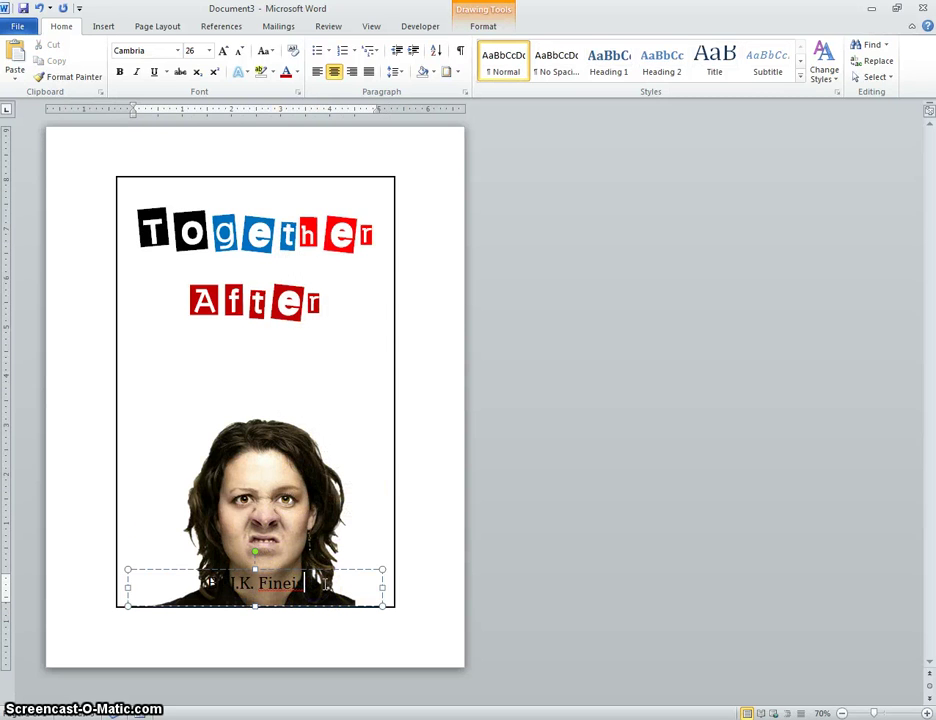
pyautogui.moveTo(322, 585); pyautogui.dragTo(167, 571)
pyautogui.click(296, 72)
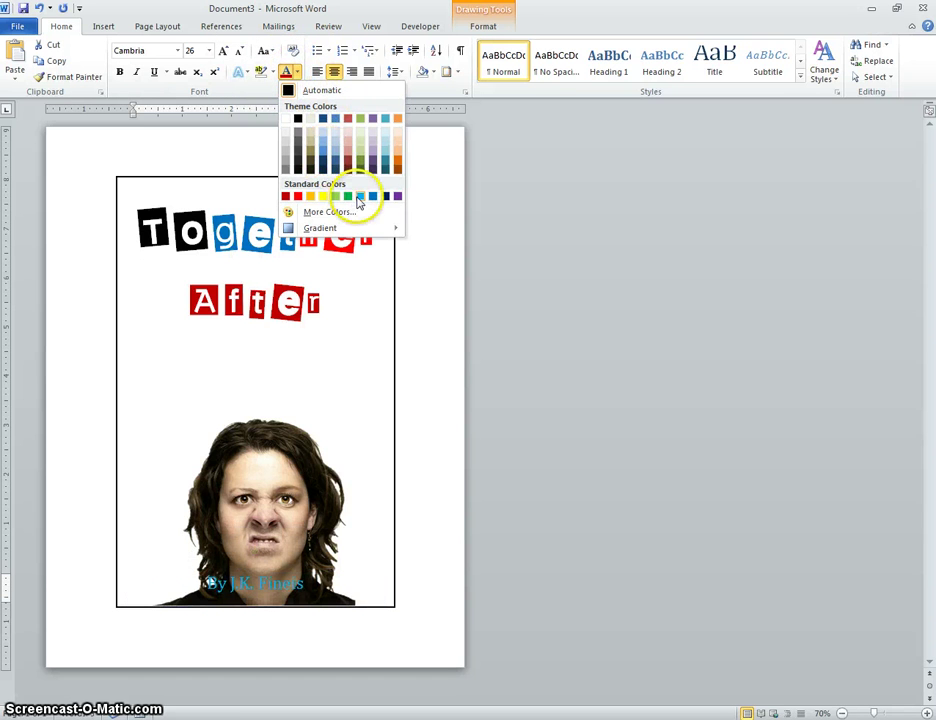
pyautogui.click(322, 148)
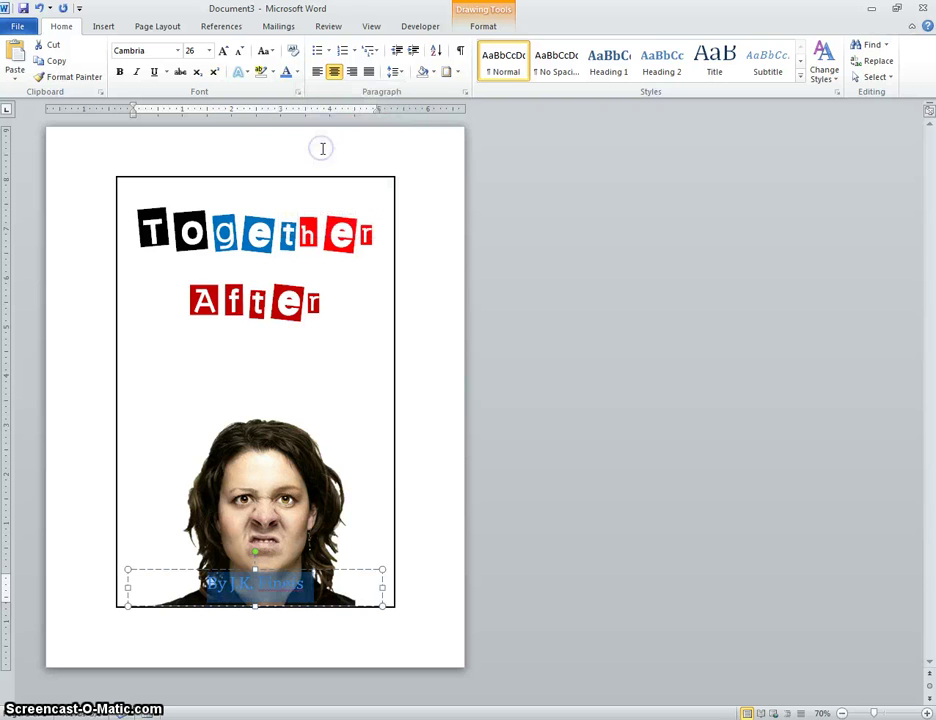
pyautogui.click(312, 583)
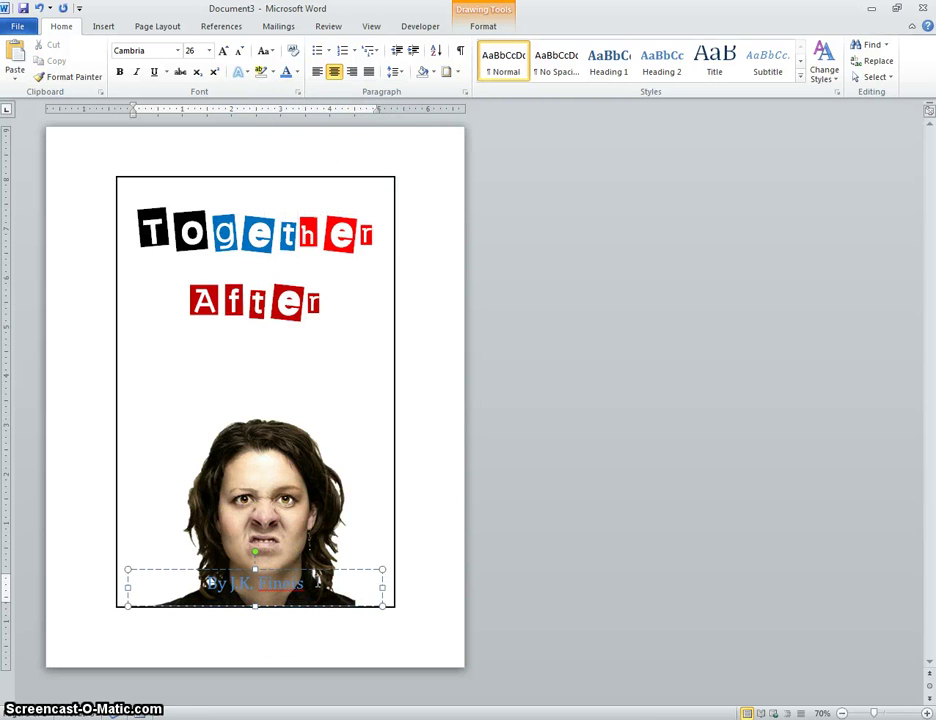
# Step: Apply an outer shadow offset to the left to the byline text, at 180° and 3 pt distance
pyautogui.moveTo(313, 580); pyautogui.dragTo(196, 583)
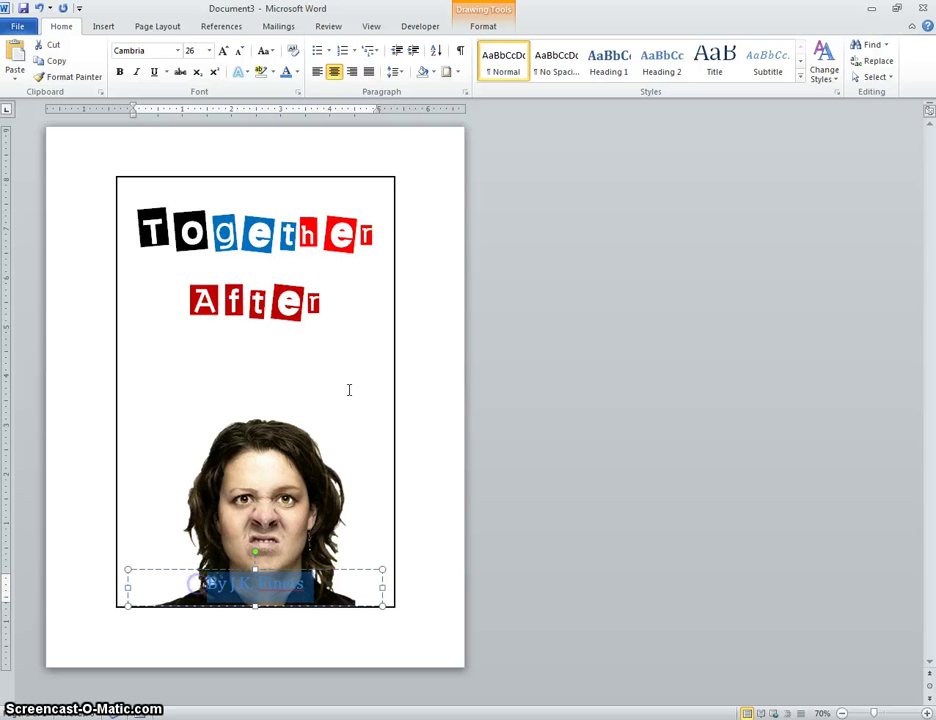
pyautogui.click(297, 73)
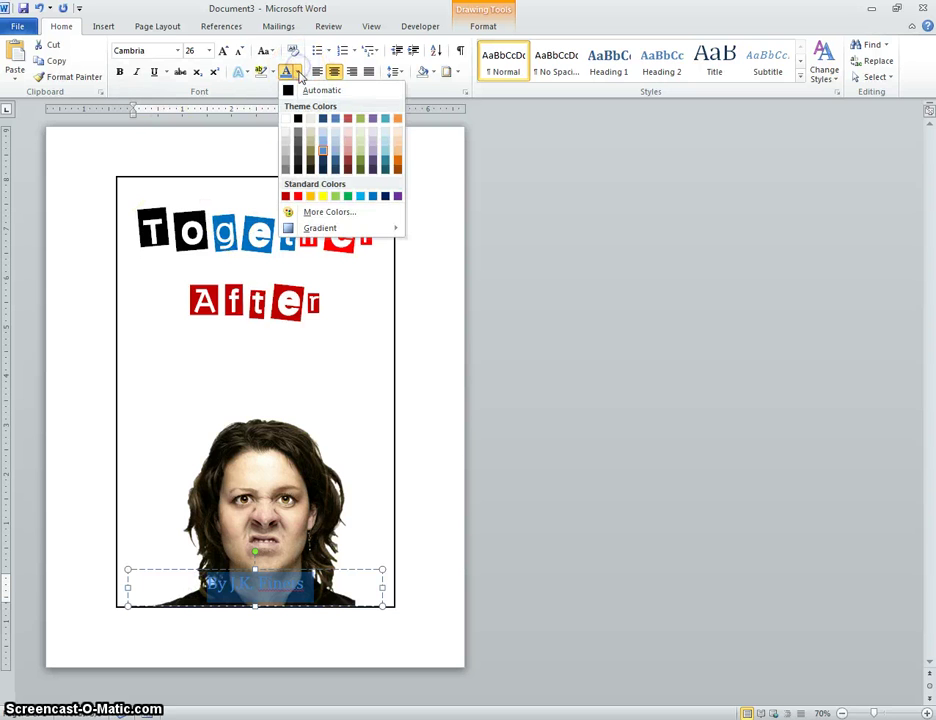
pyautogui.click(369, 232)
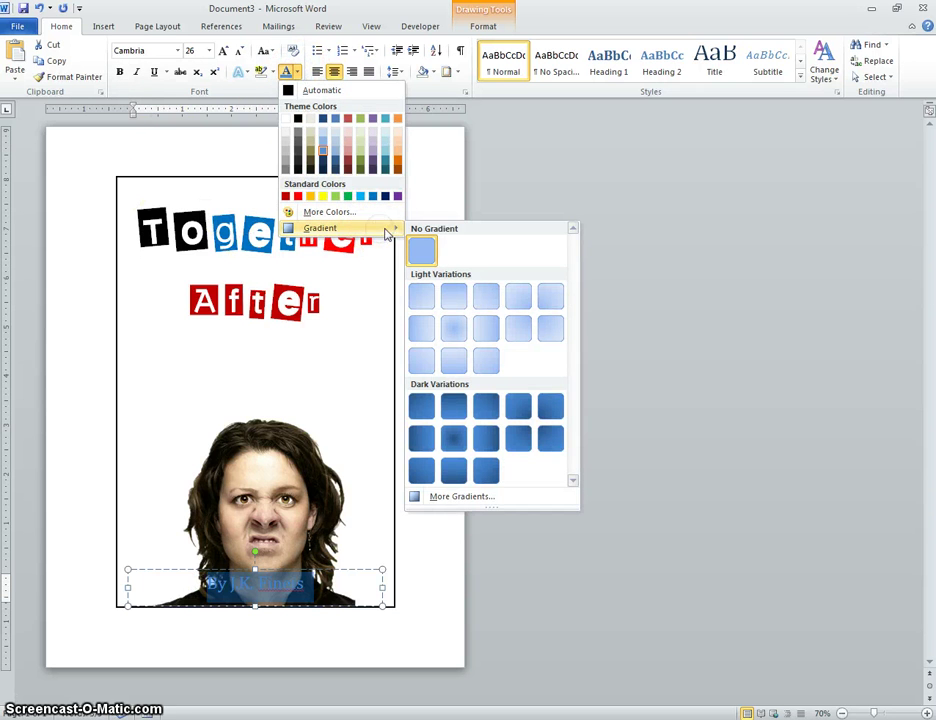
pyautogui.click(474, 497)
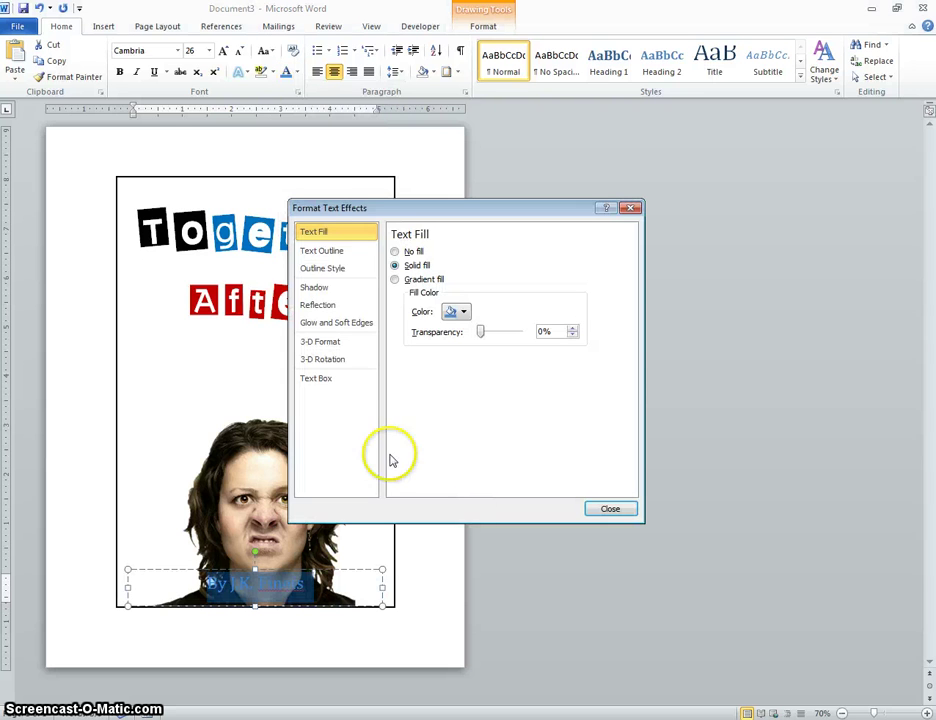
pyautogui.click(322, 288)
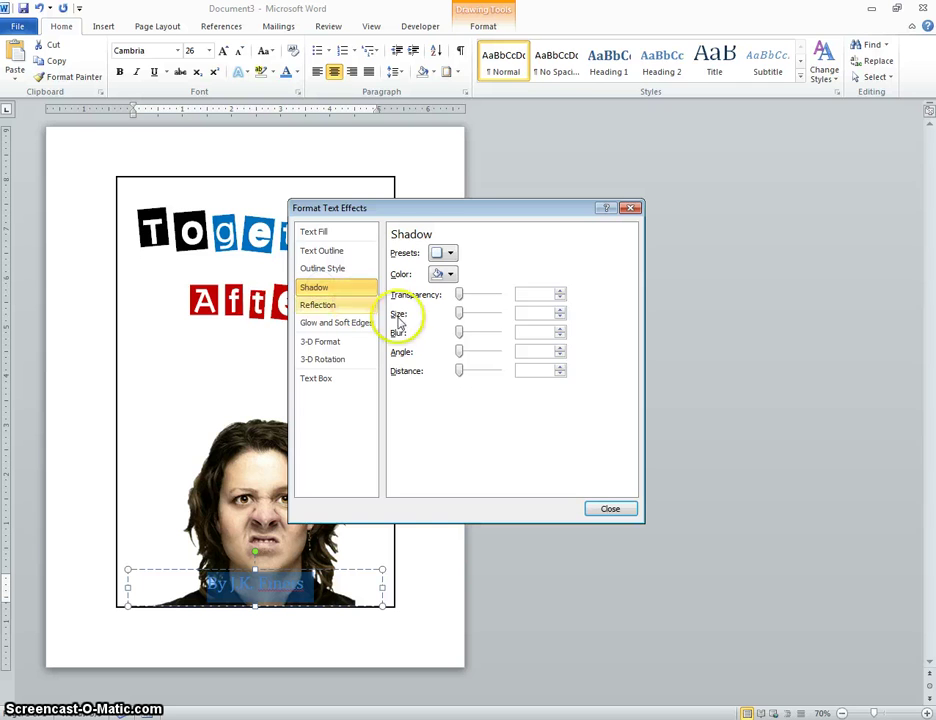
pyautogui.click(451, 253)
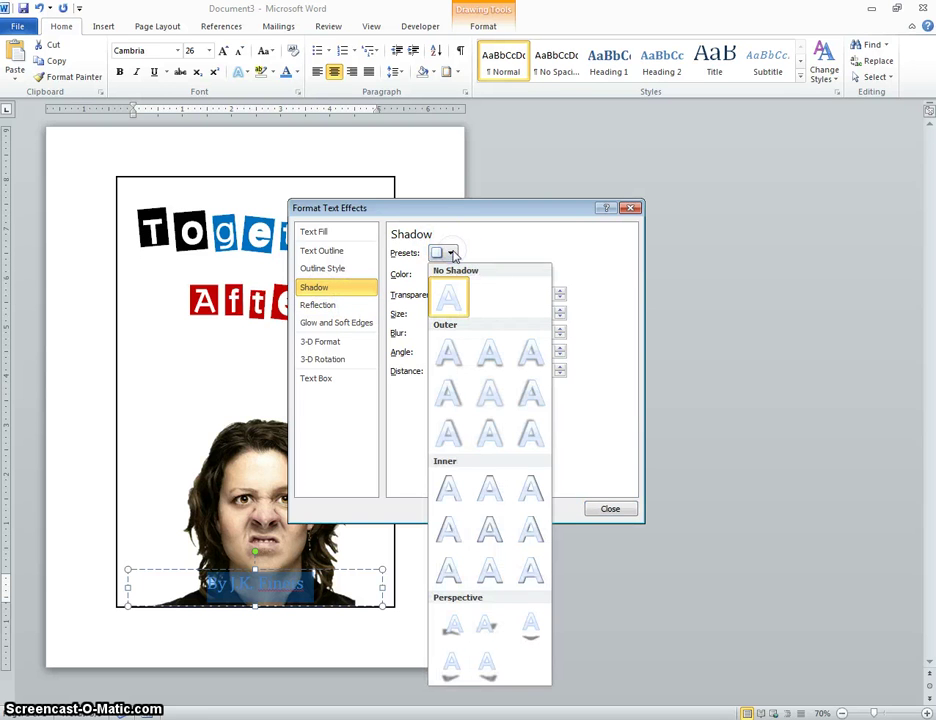
pyautogui.click(520, 395)
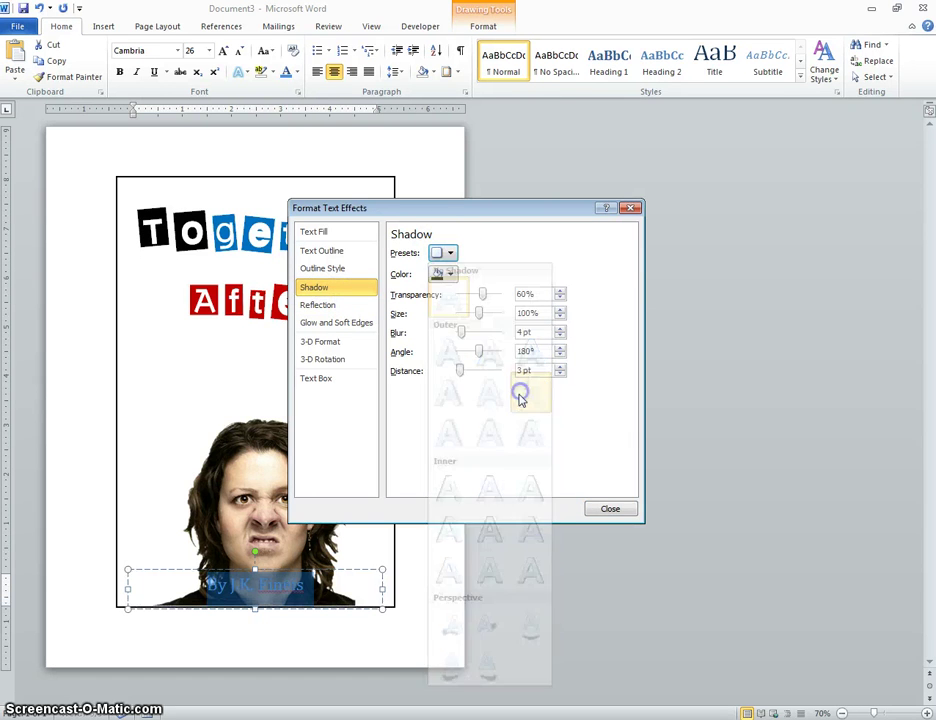
pyautogui.click(611, 508)
pyautogui.click(379, 524)
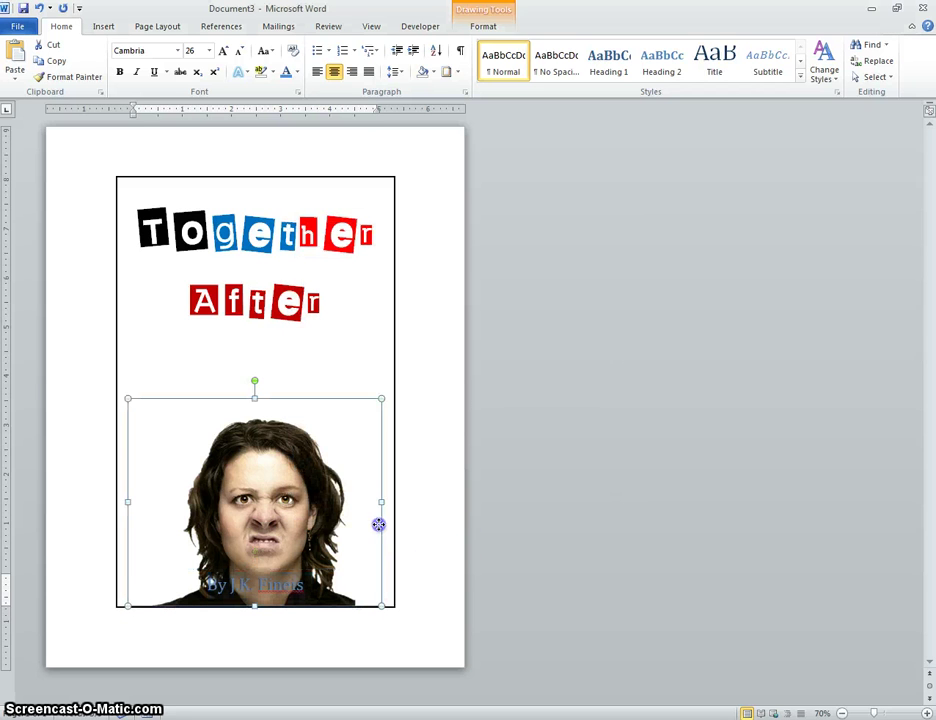
# Step: Move the byline's text box slightly down so the text sits just above the border's lower line
pyautogui.click(265, 584)
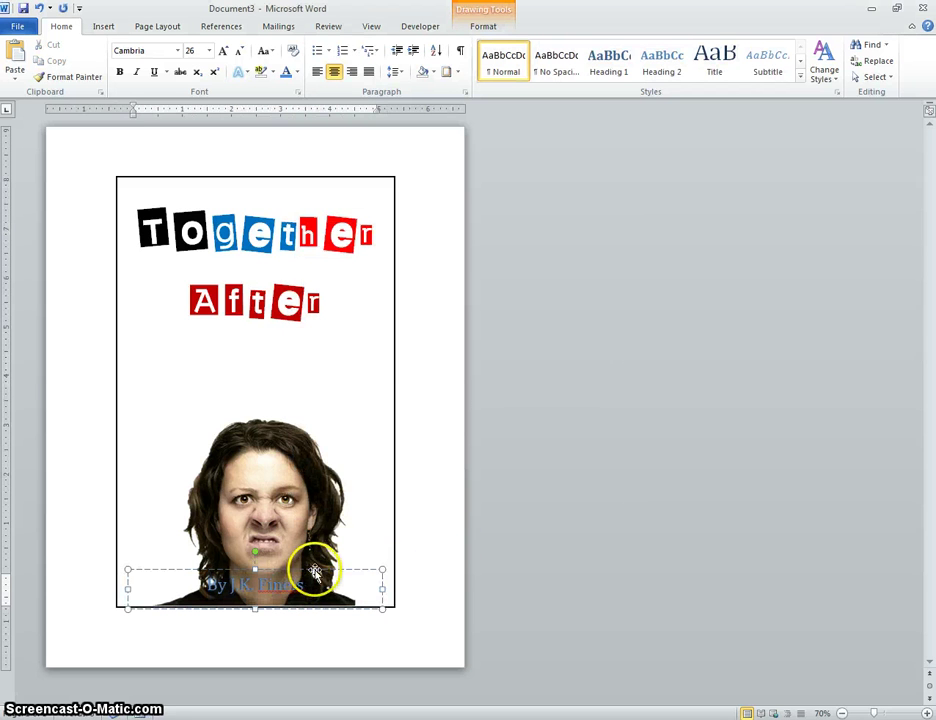
pyautogui.moveTo(314, 572); pyautogui.dragTo(318, 580)
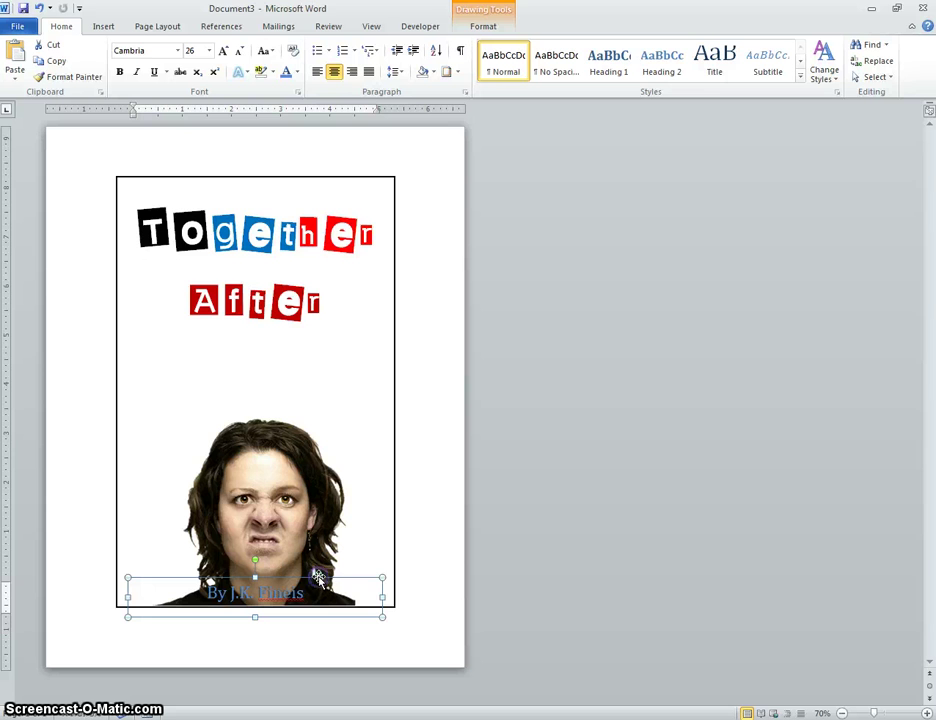
pyautogui.click(349, 393)
# Step: Apply an outer shadow offset to the left to the entire "Together After" title text
pyautogui.click(313, 299)
pyautogui.hotkey('ctrl', 'a')
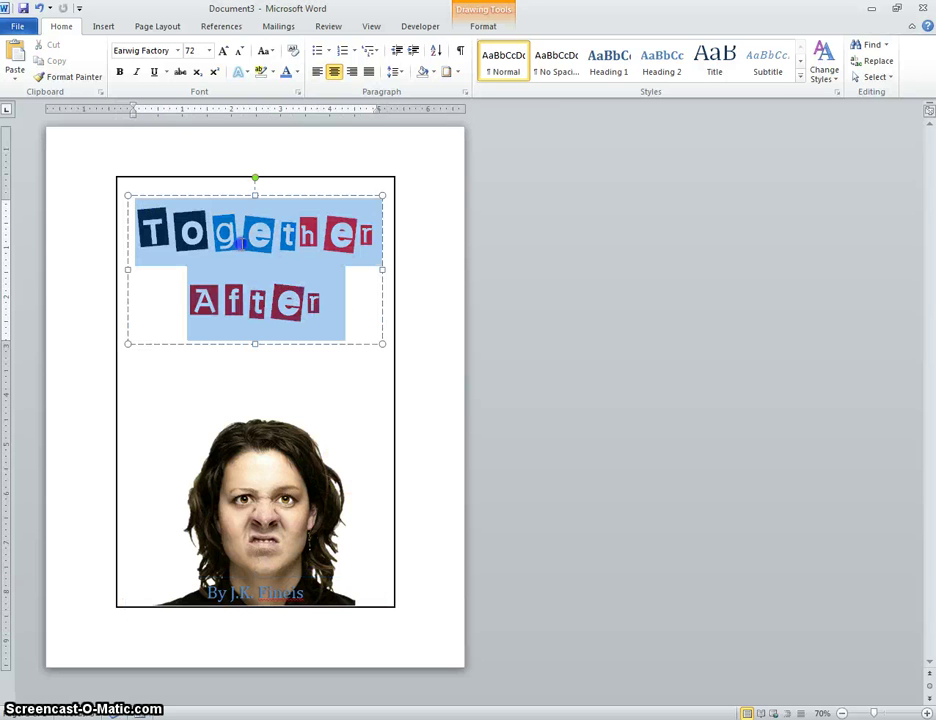
pyautogui.click(296, 72)
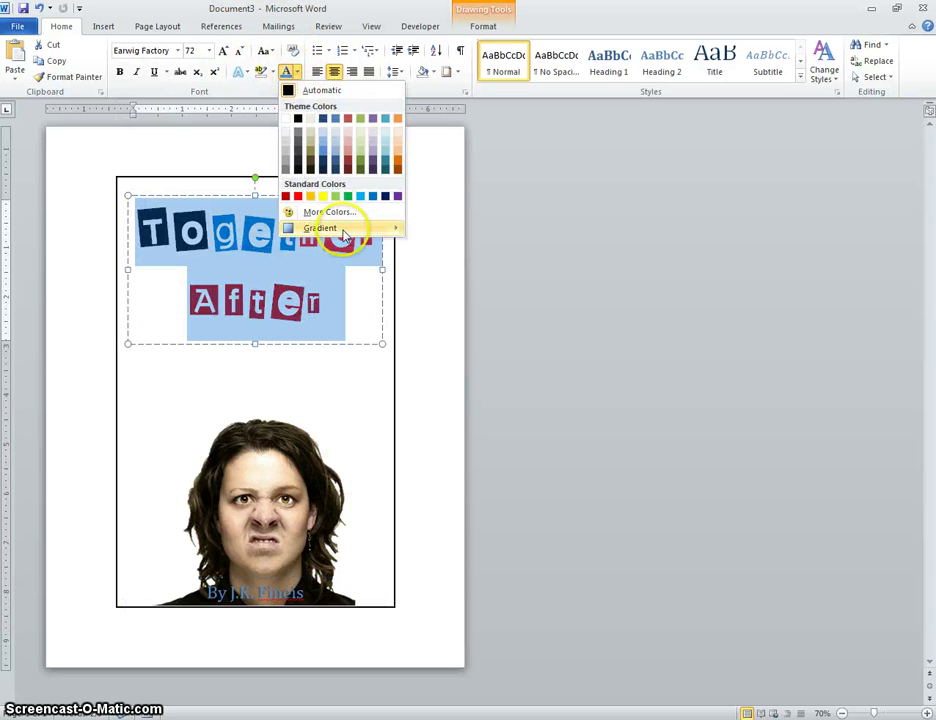
pyautogui.moveTo(345, 233)
pyautogui.click(466, 388)
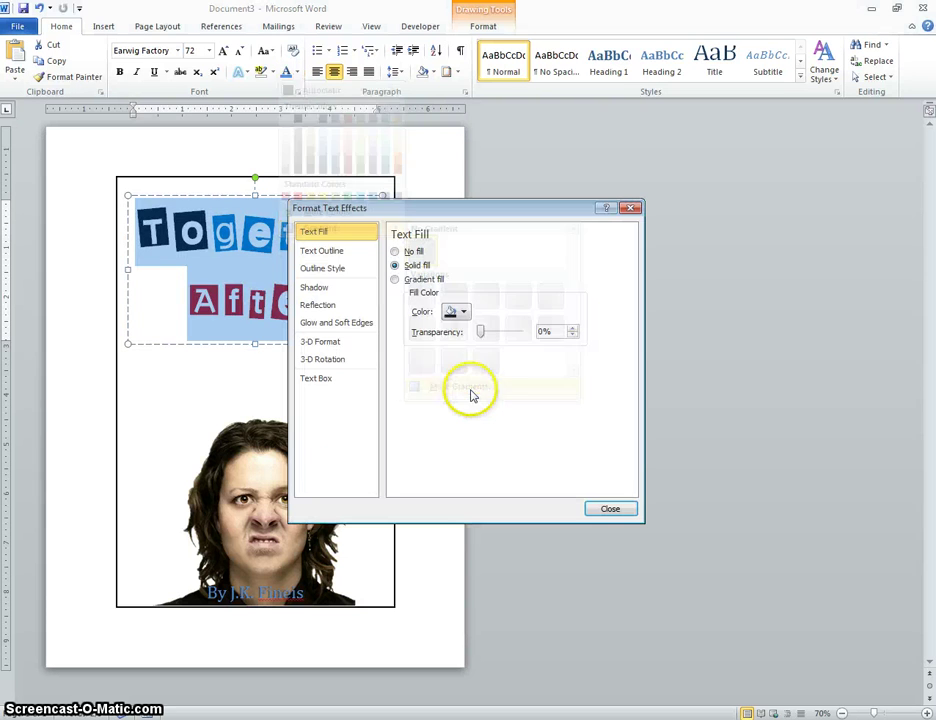
pyautogui.click(314, 288)
pyautogui.click(445, 253)
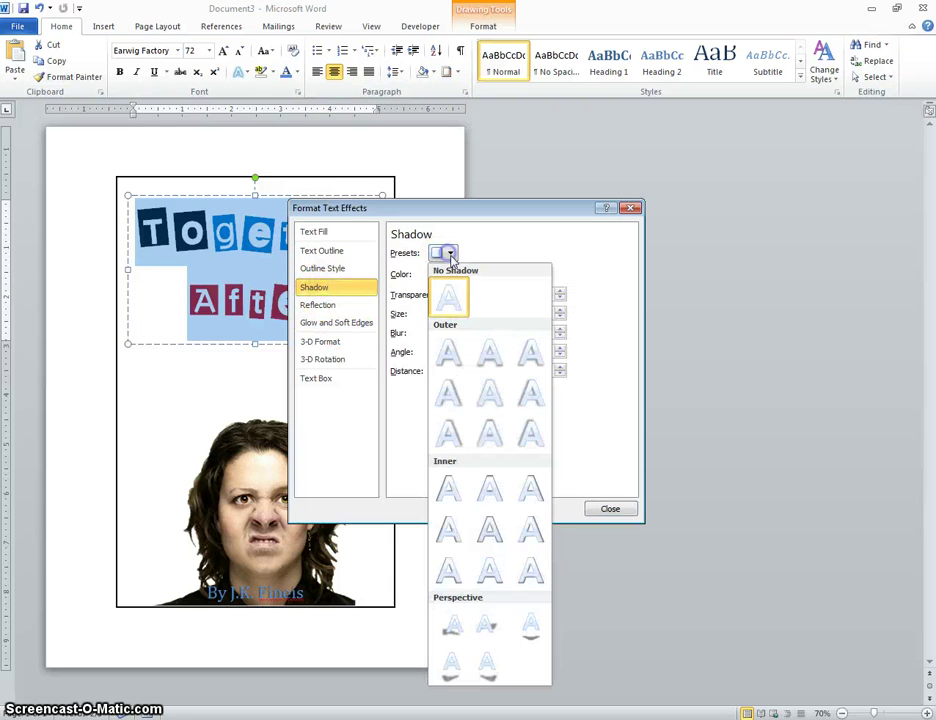
pyautogui.click(531, 384)
pyautogui.click(610, 510)
pyautogui.click(320, 381)
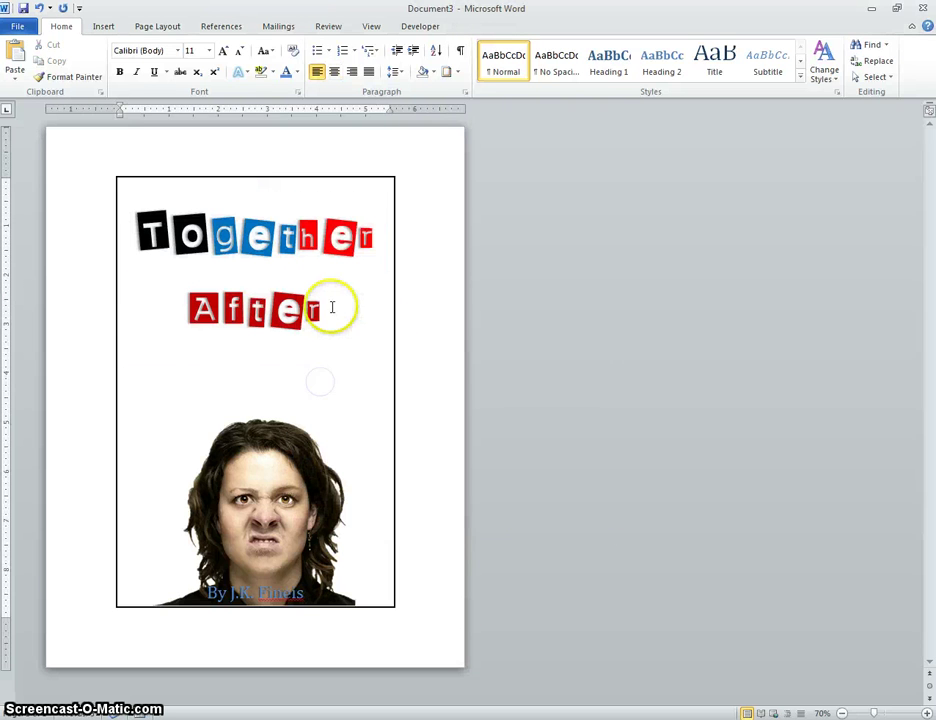
pyautogui.click(326, 448)
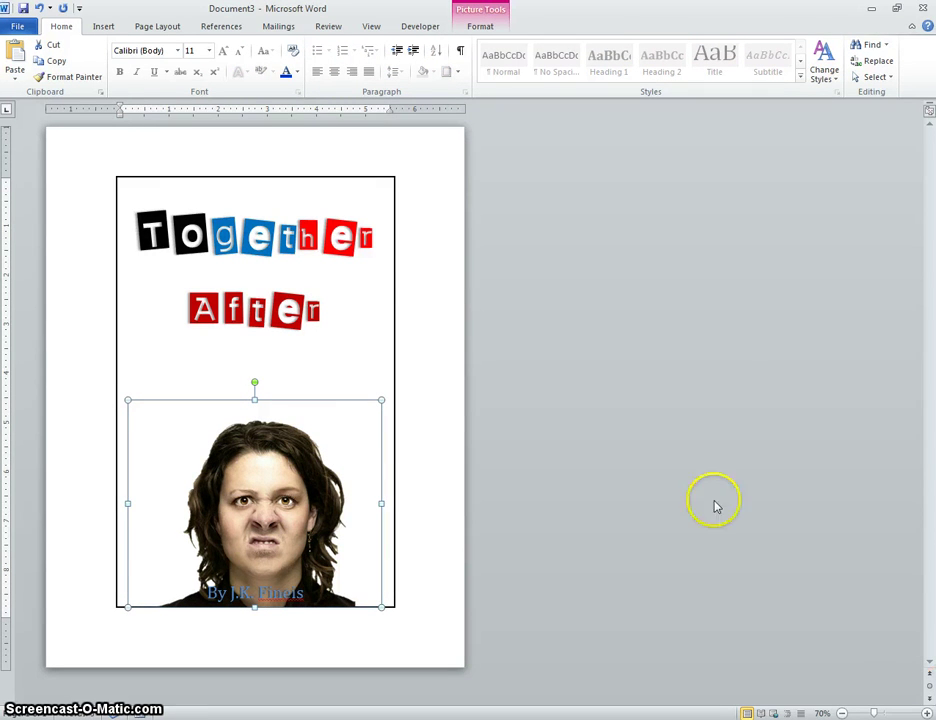
pyautogui.click(440, 370)
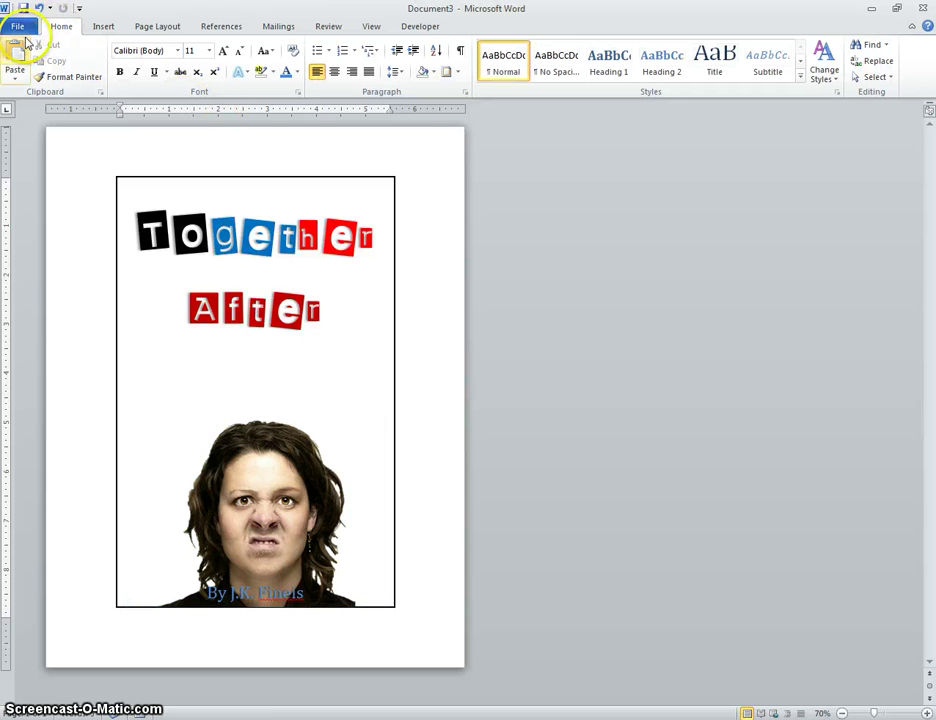
# Step: Search the clip art for clouds, including Office.com content, and insert the pattern of blue clouds illustration into the document
pyautogui.click(98, 28)
pyautogui.click(182, 68)
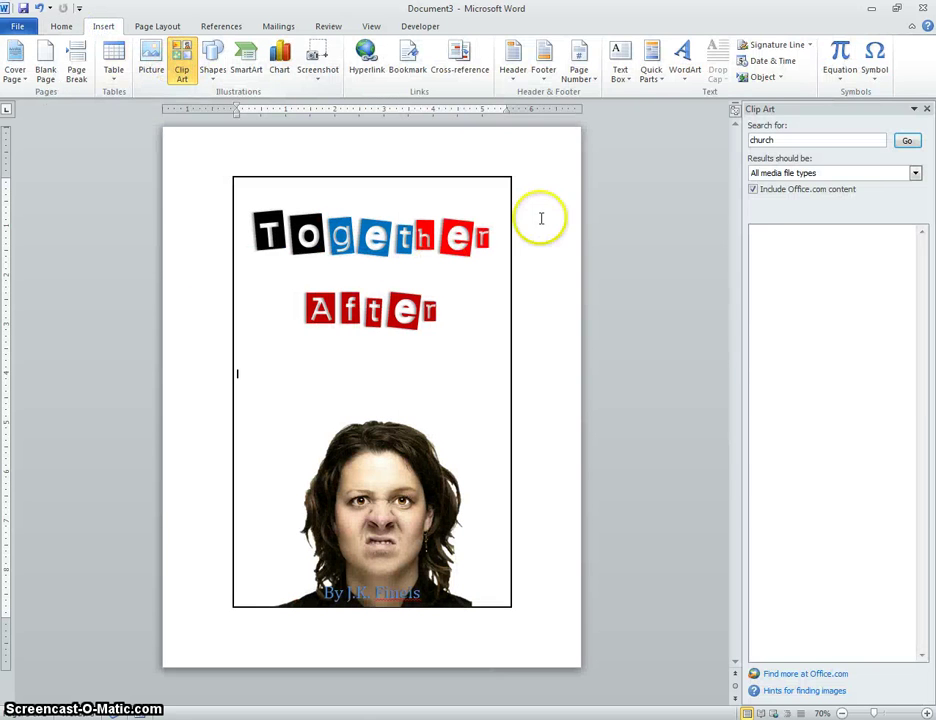
pyautogui.click(793, 141)
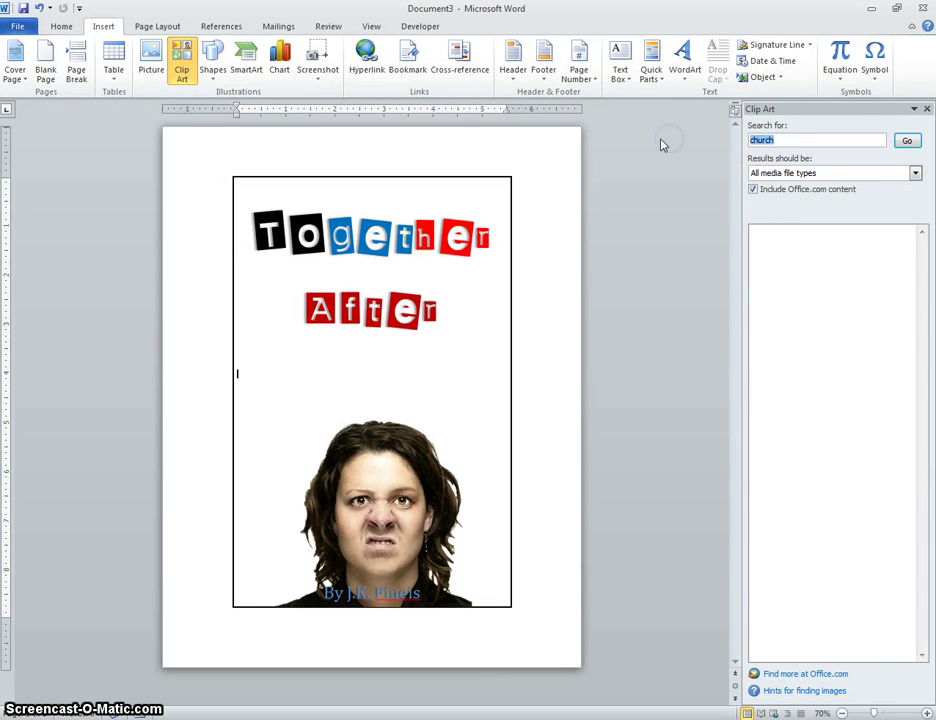
pyautogui.write('clouds')
pyautogui.press('Return')
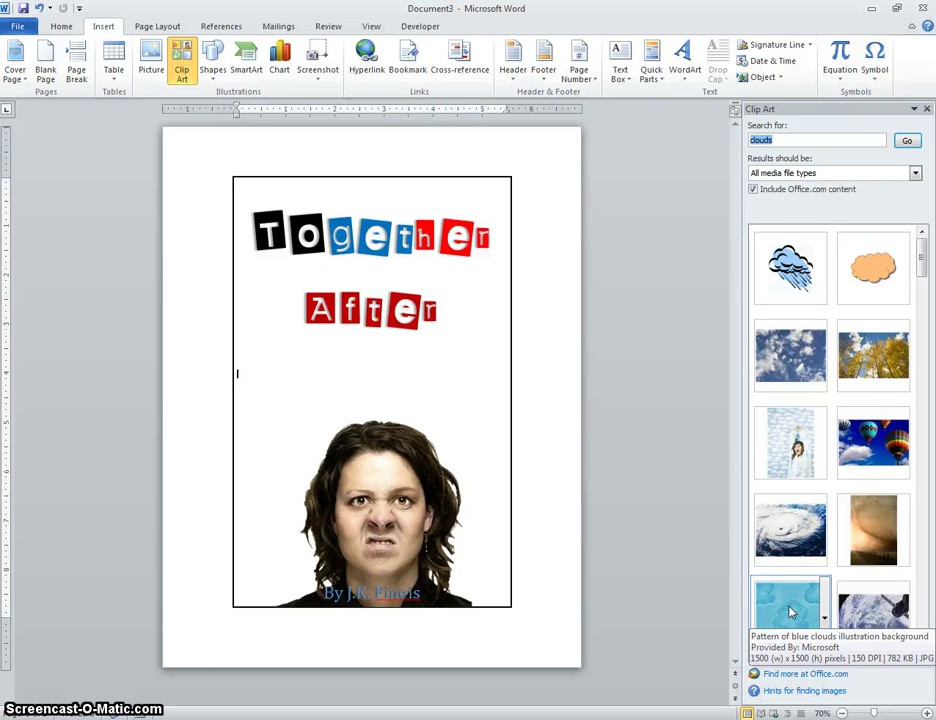
pyautogui.click(790, 610)
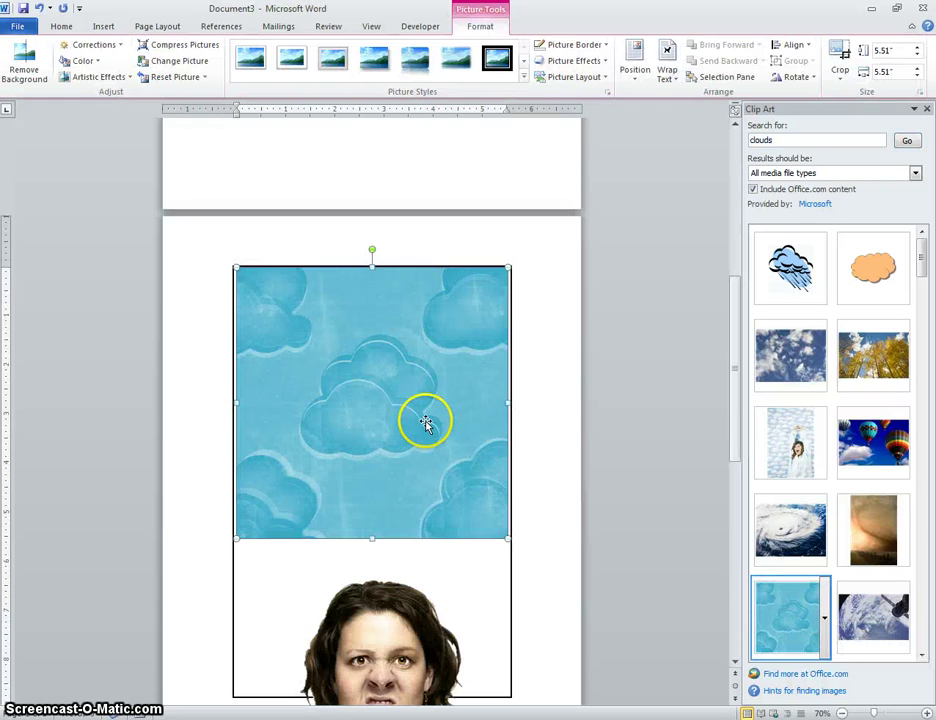
# Step: Set the inserted cloud picture's text wrapping to In Front of Text
pyautogui.click(672, 72)
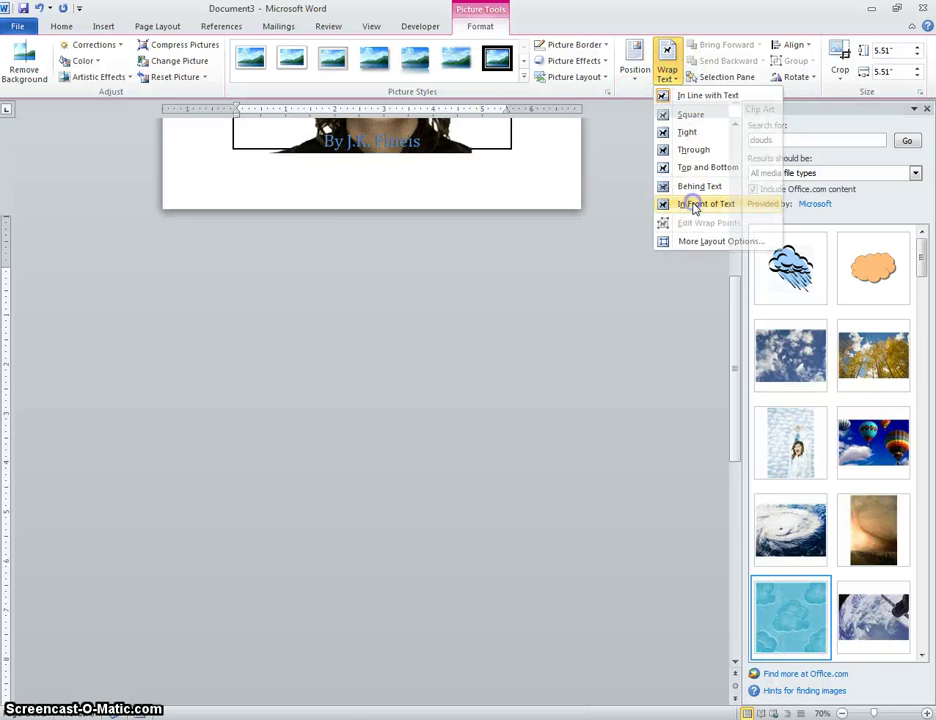
pyautogui.click(696, 205)
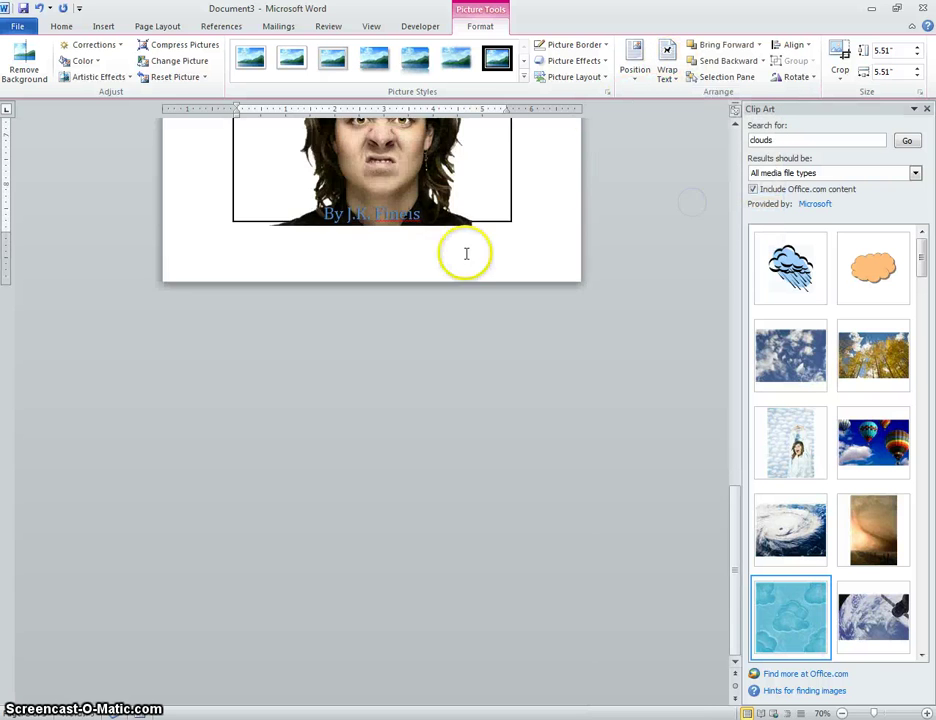
pyautogui.scroll(5, 466, 253)
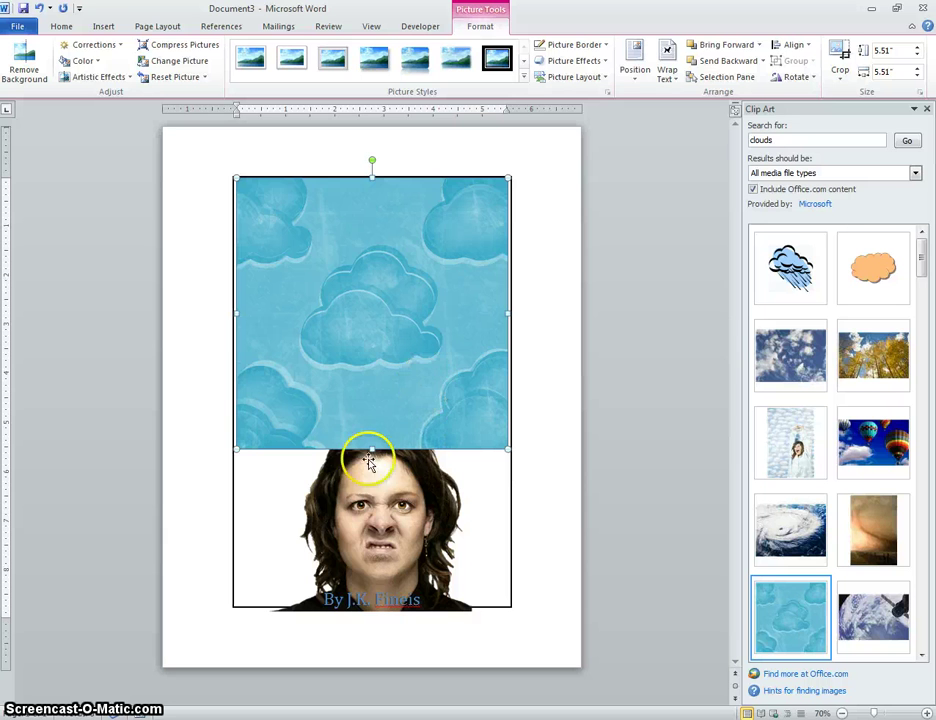
# Step: Stretch the cloud picture down to the border's lower line and slightly wider, to about 8.64" high by 5.6" wide
pyautogui.moveTo(371, 444); pyautogui.dragTo(369, 601)
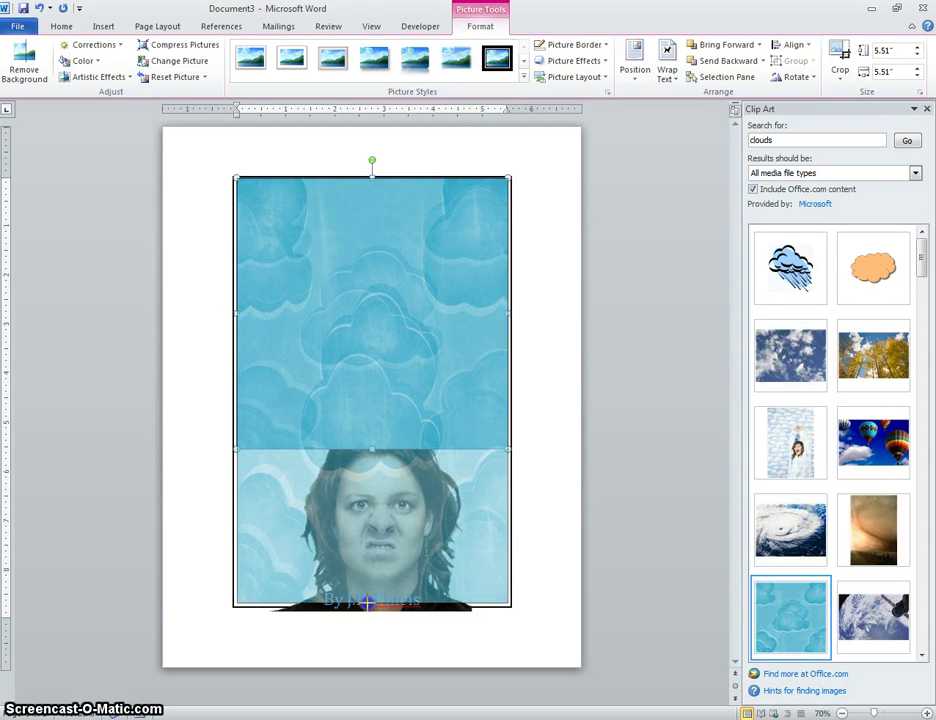
pyautogui.moveTo(369, 601); pyautogui.dragTo(369, 603)
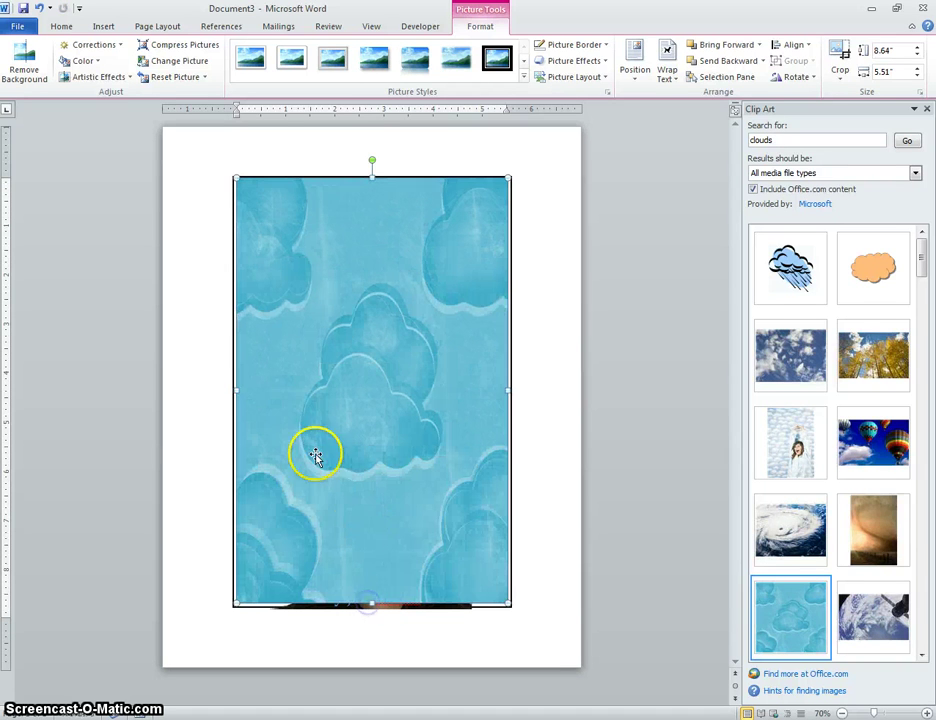
pyautogui.moveTo(234, 392); pyautogui.dragTo(231, 392)
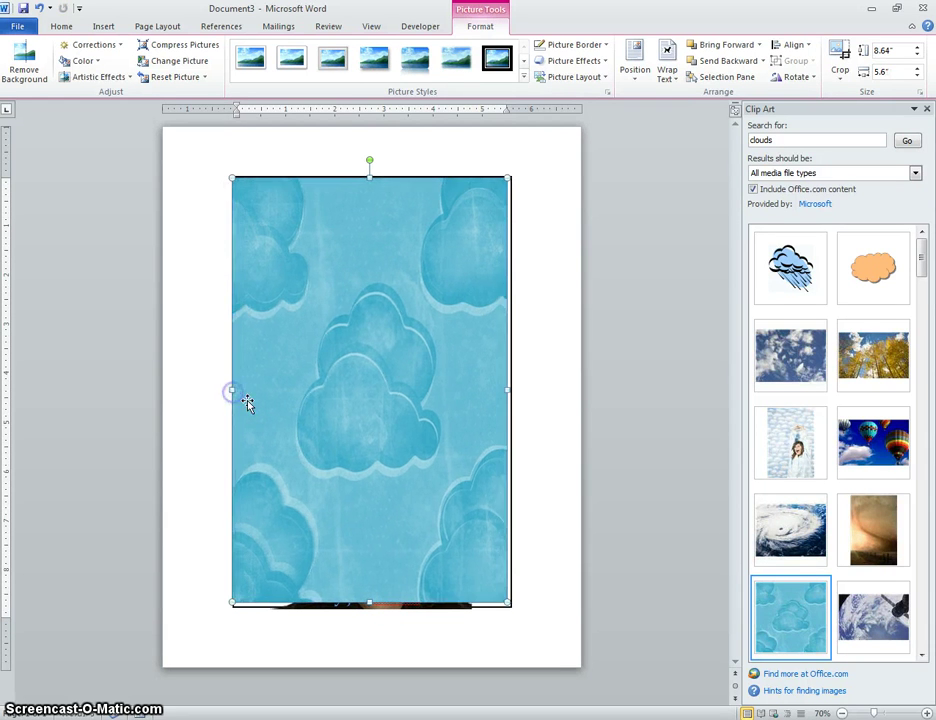
# Step: Nudge the cloud picture right and down until its side and lower edges line up with the border
pyautogui.press('Right')
pyautogui.press('Right')
pyautogui.press('Right')
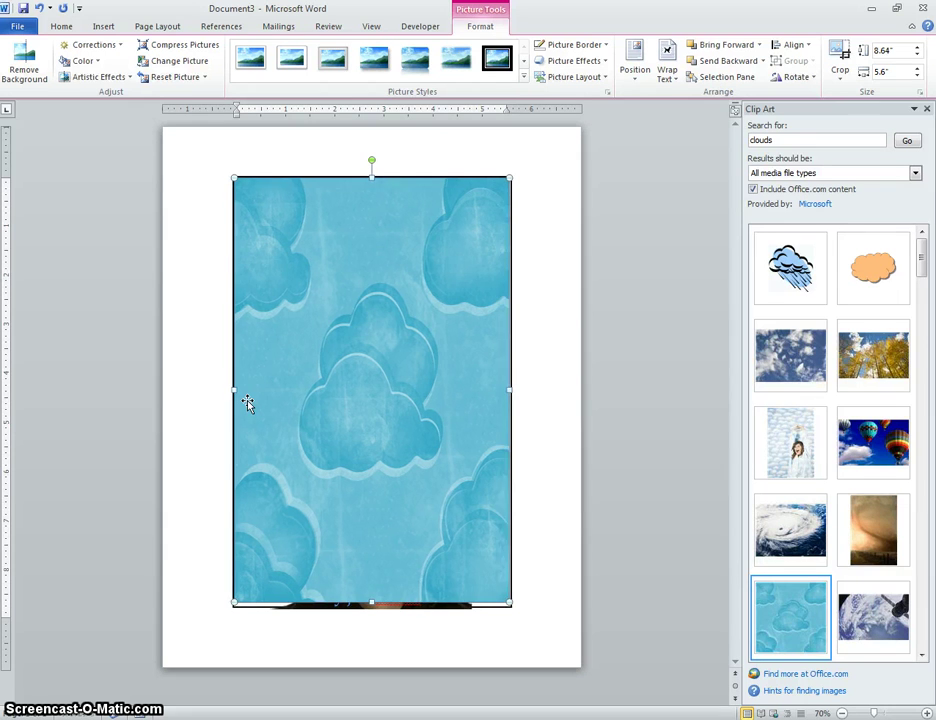
pyautogui.press('Down')
pyautogui.press('Down')
pyautogui.press('Down')
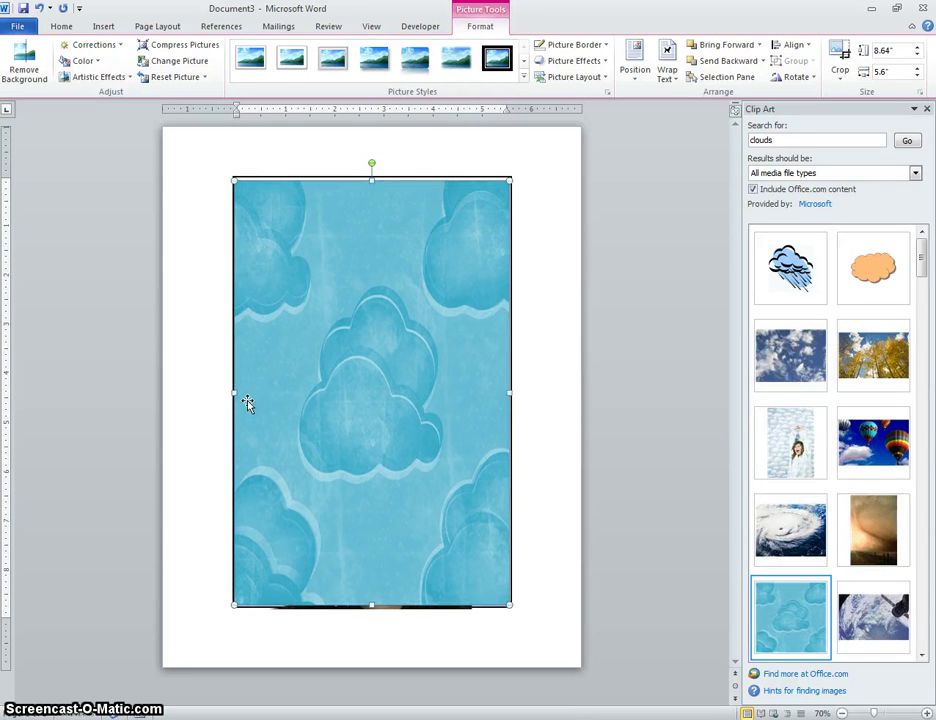
pyautogui.press('Right')
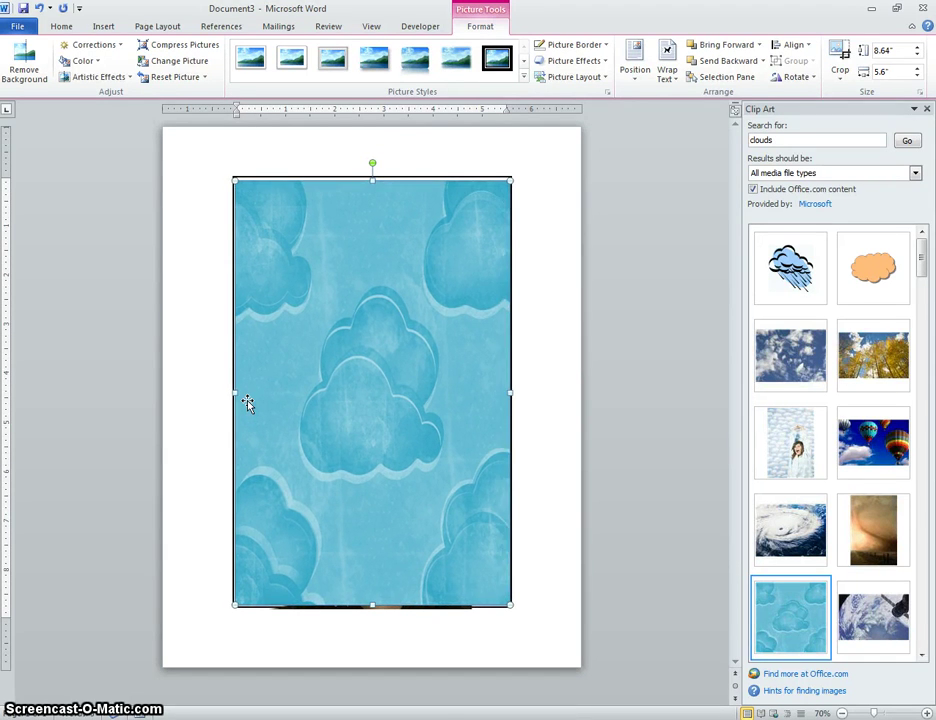
# Step: Extend the cloud picture's upper edge to the border, making it 8.71" high by 5.58" wide, and nudge it to fill the box
pyautogui.moveTo(371, 179); pyautogui.dragTo(372, 177)
pyautogui.press('Down')
pyautogui.press('Down')
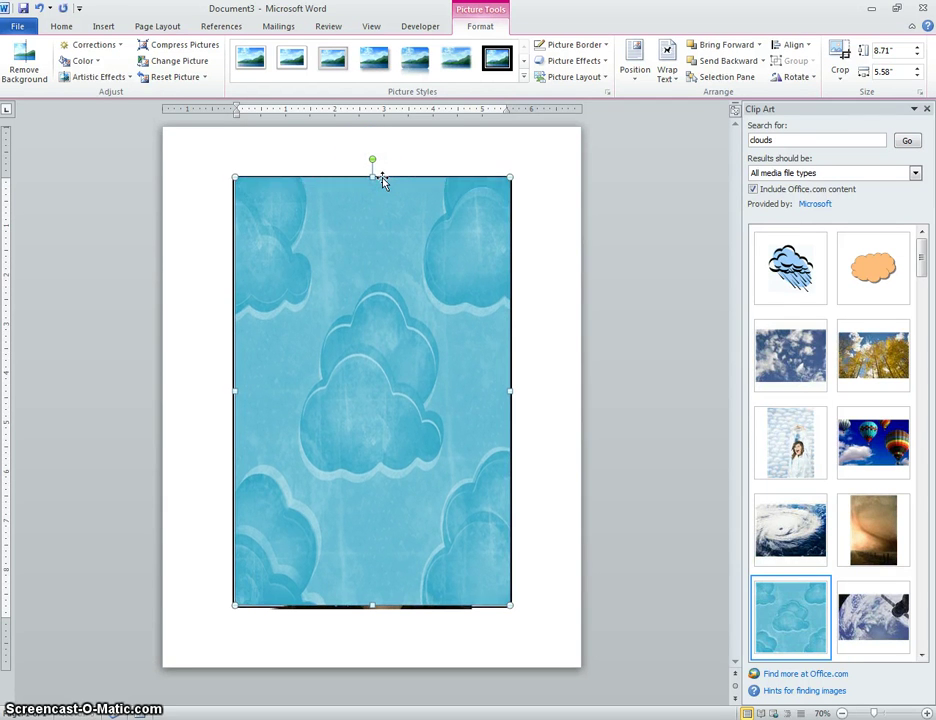
pyautogui.press('Left')
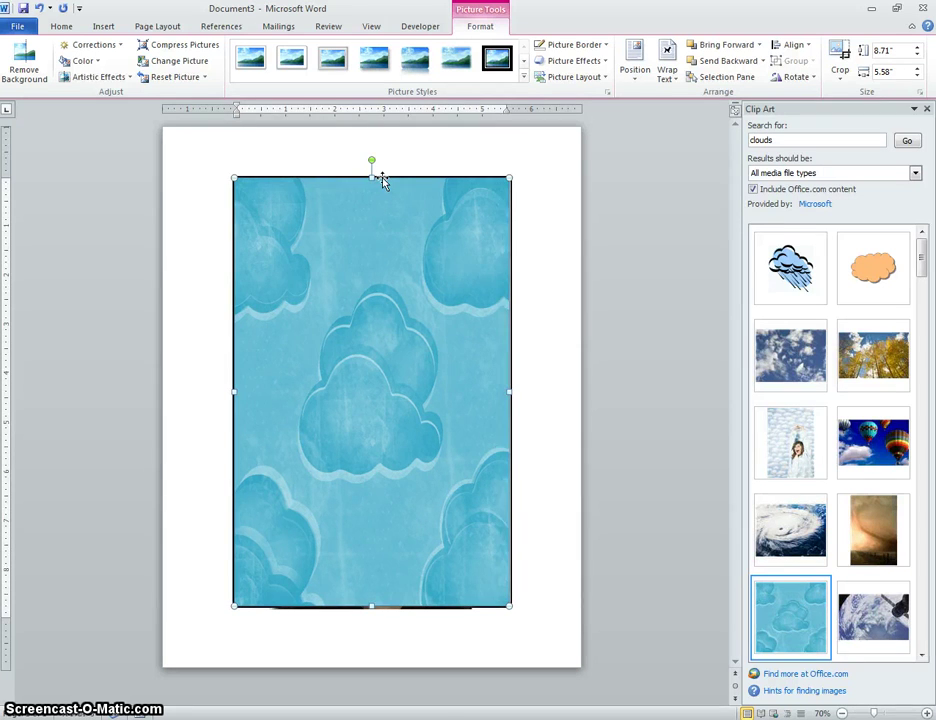
pyautogui.press('Right')
pyautogui.press('Left')
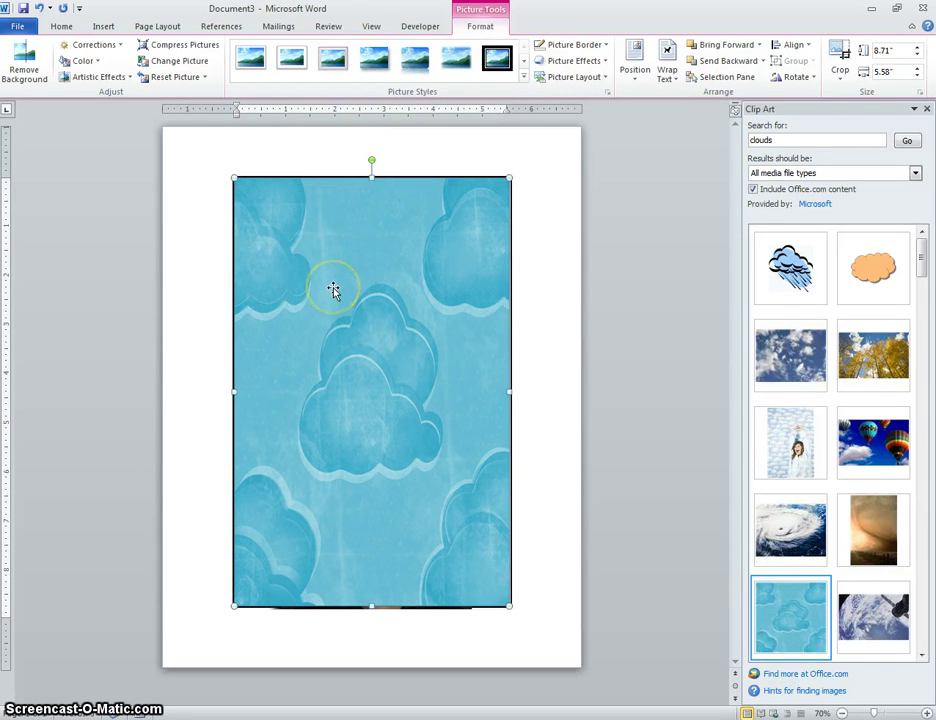
# Step: Darken the cloud picture with the correction preset of -40% brightness and the highest contrast
pyautogui.click(100, 45)
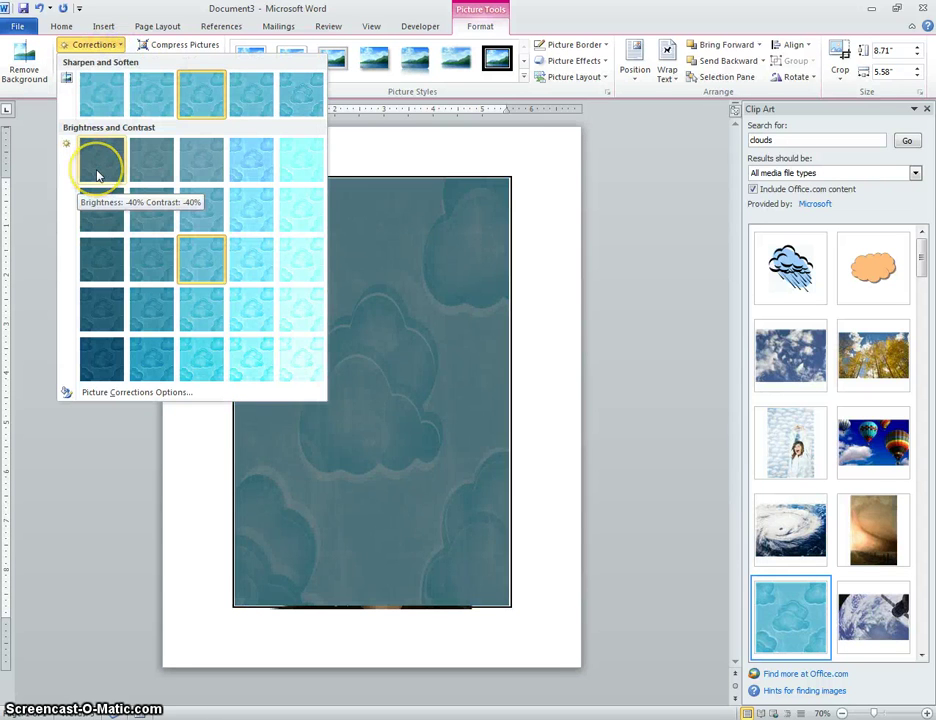
pyautogui.click(103, 354)
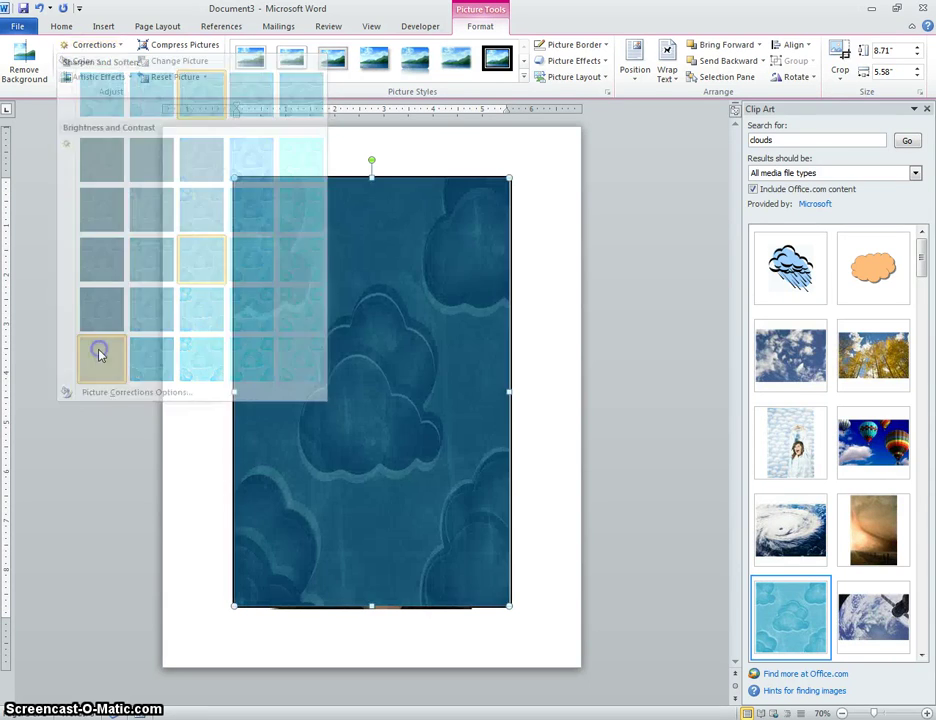
# Step: Lower the cloud picture's color saturation to the second-lowest preset and give it a warmer color tone
pyautogui.click(86, 61)
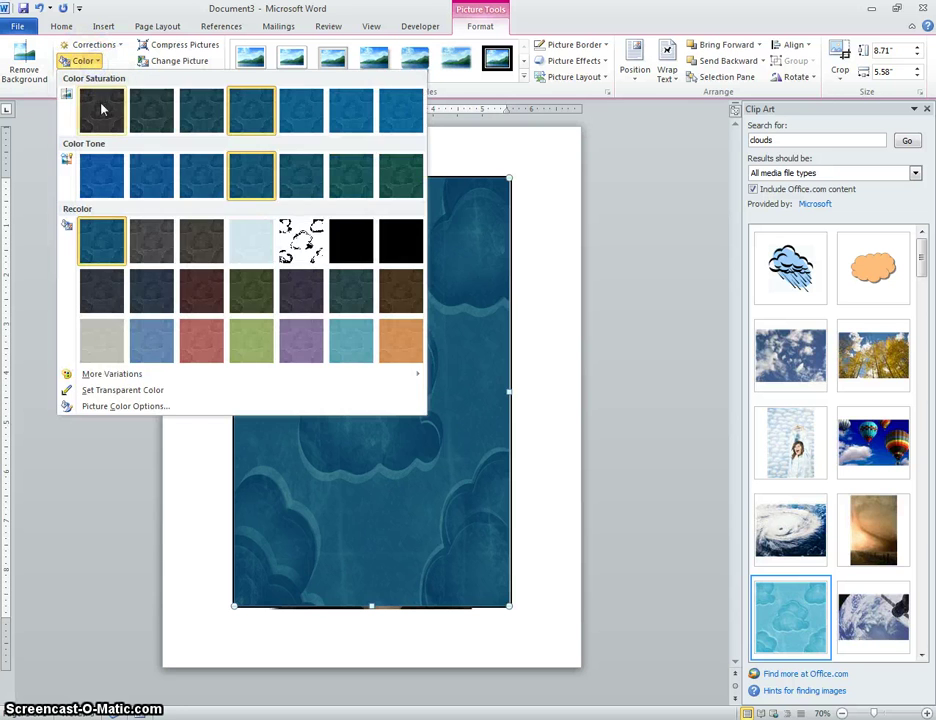
pyautogui.click(151, 110)
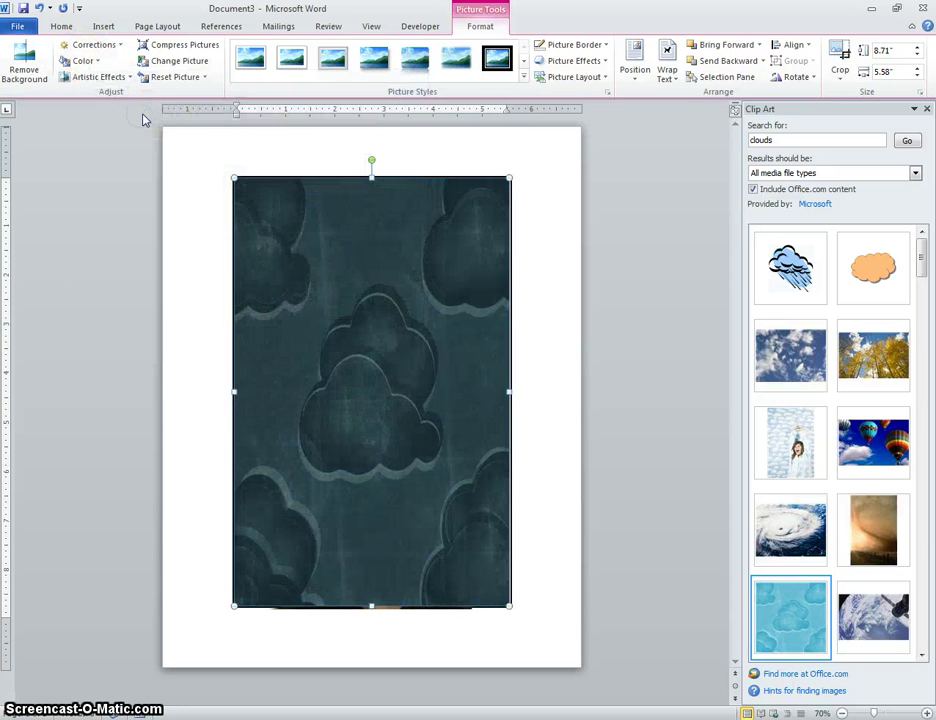
pyautogui.click(88, 61)
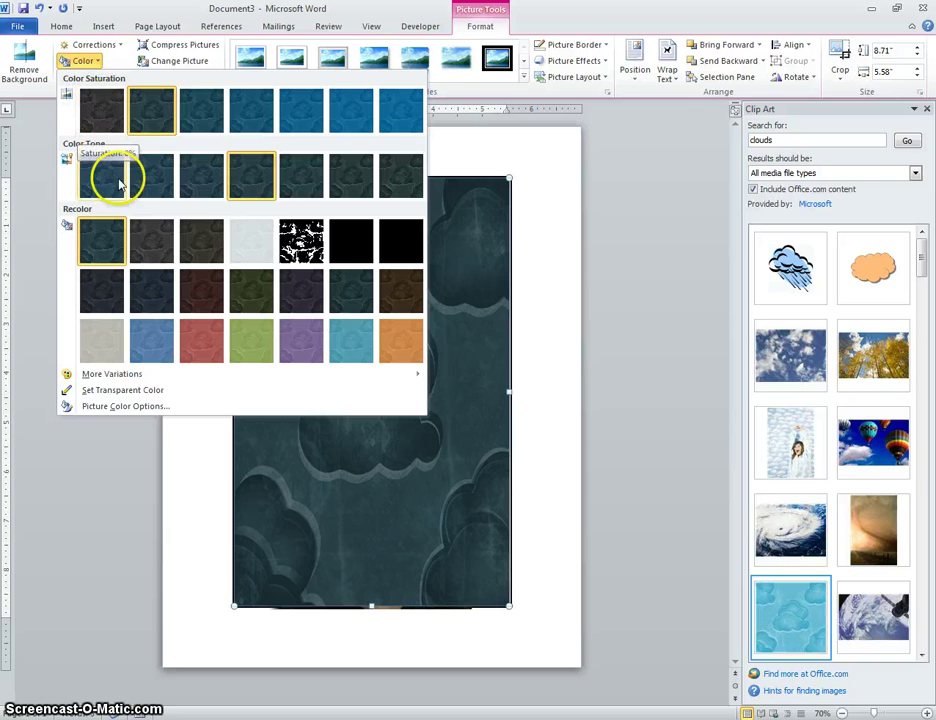
pyautogui.click(340, 190)
# Step: Send the cloud picture to the back, behind the title, portrait and byline
pyautogui.rightClick(355, 325)
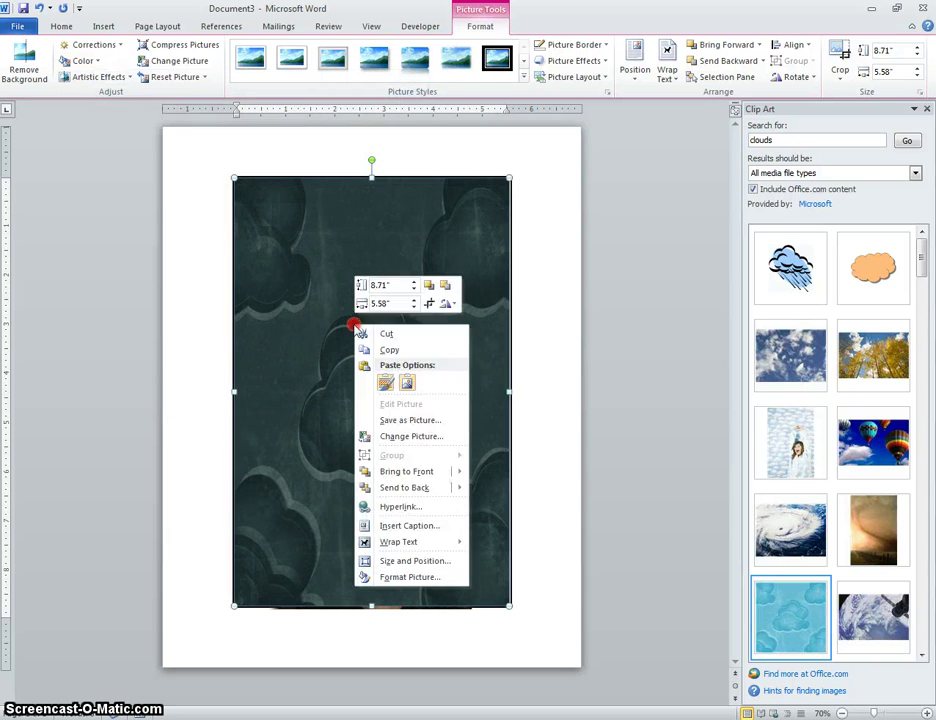
pyautogui.moveTo(410, 487)
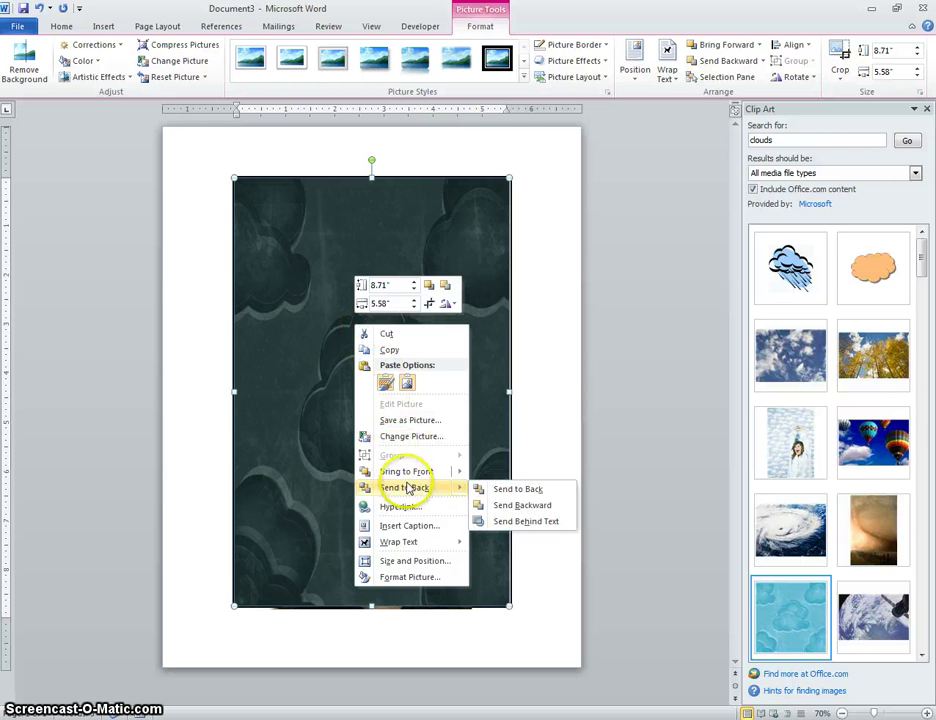
pyautogui.click(506, 488)
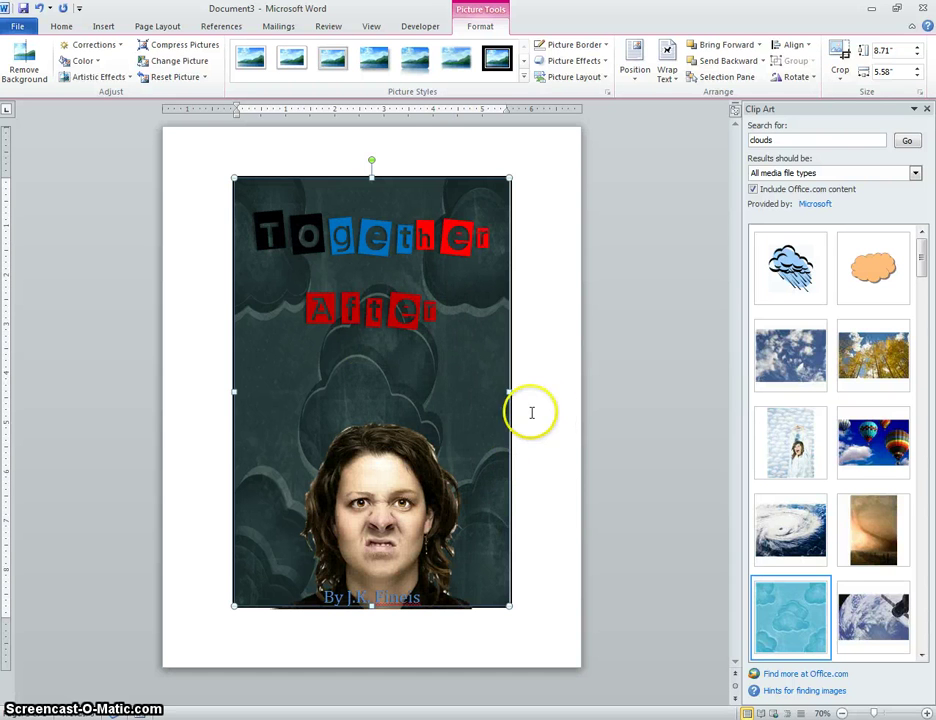
pyautogui.click(458, 408)
pyautogui.click(476, 360)
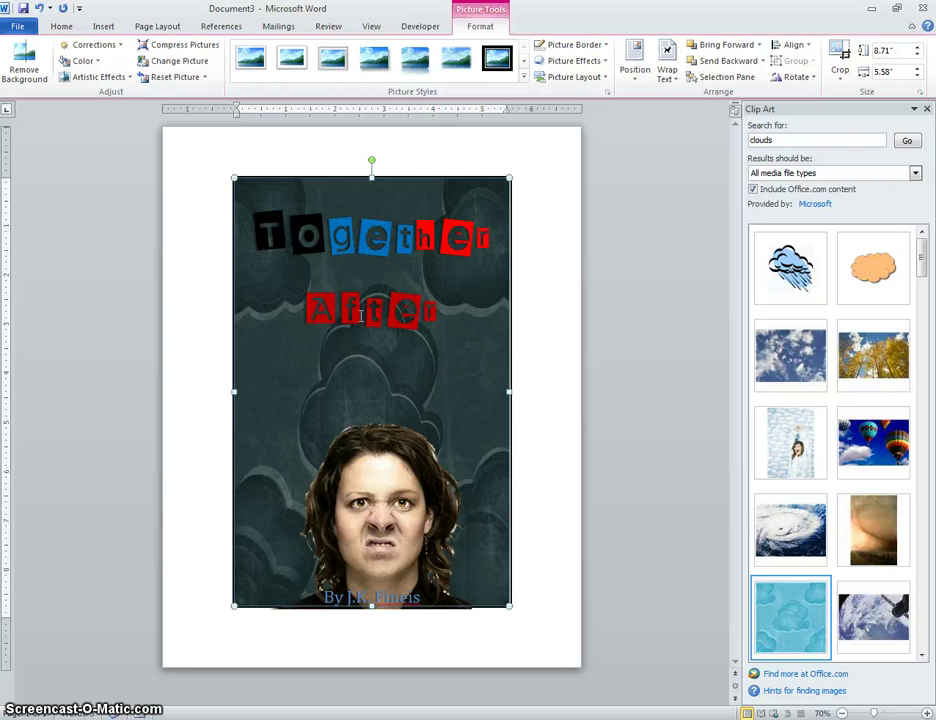
# Step: Give the cloud background the coolest color tone preset and return its color saturation to the default preset
pyautogui.click(86, 61)
pyautogui.click(110, 178)
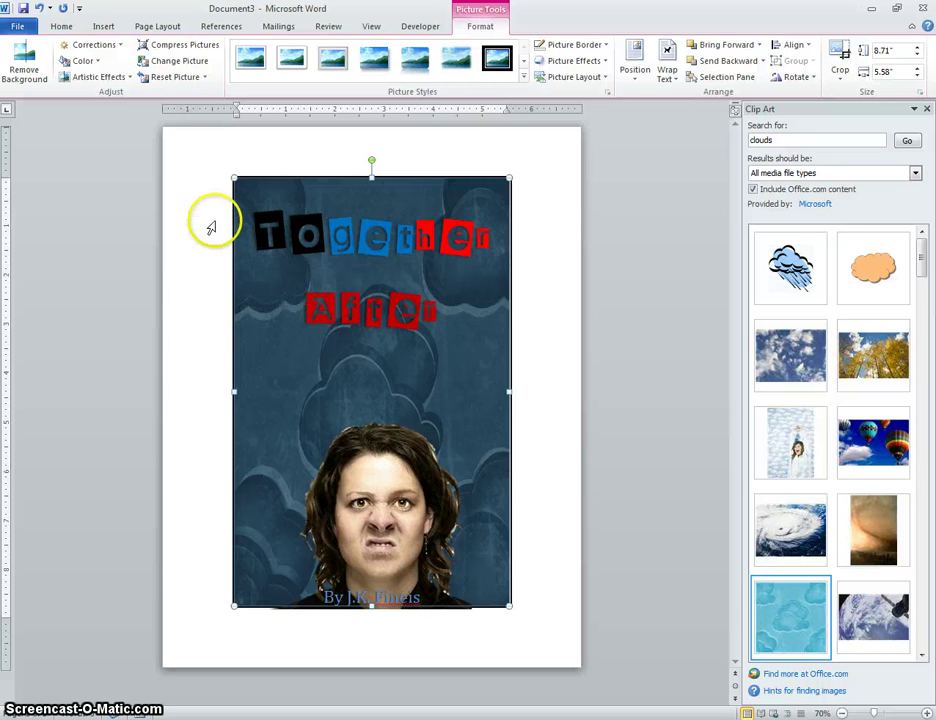
pyautogui.click(95, 63)
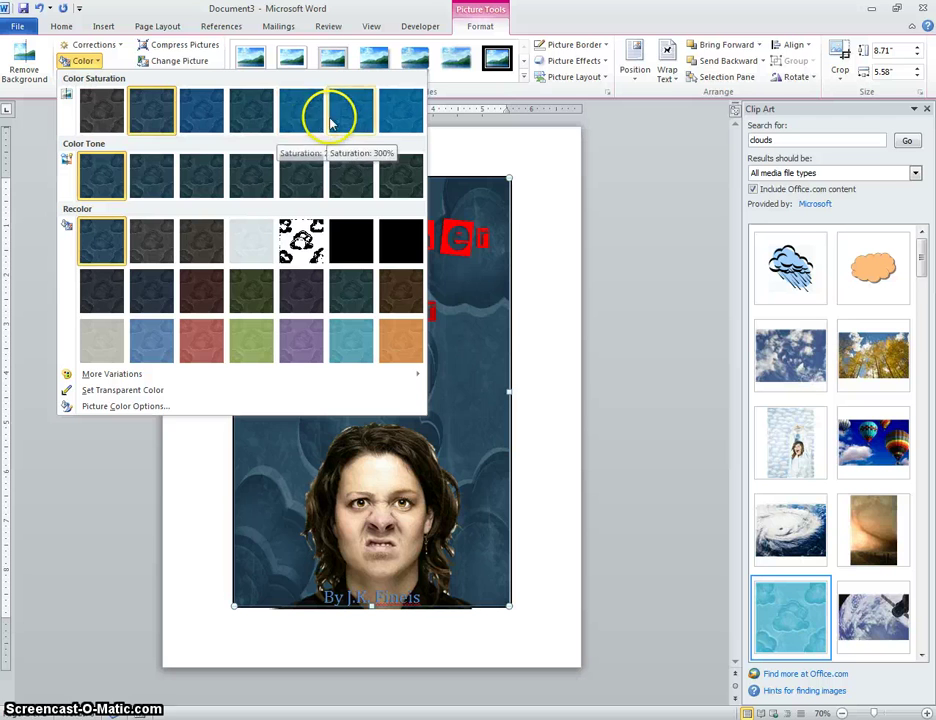
pyautogui.click(251, 113)
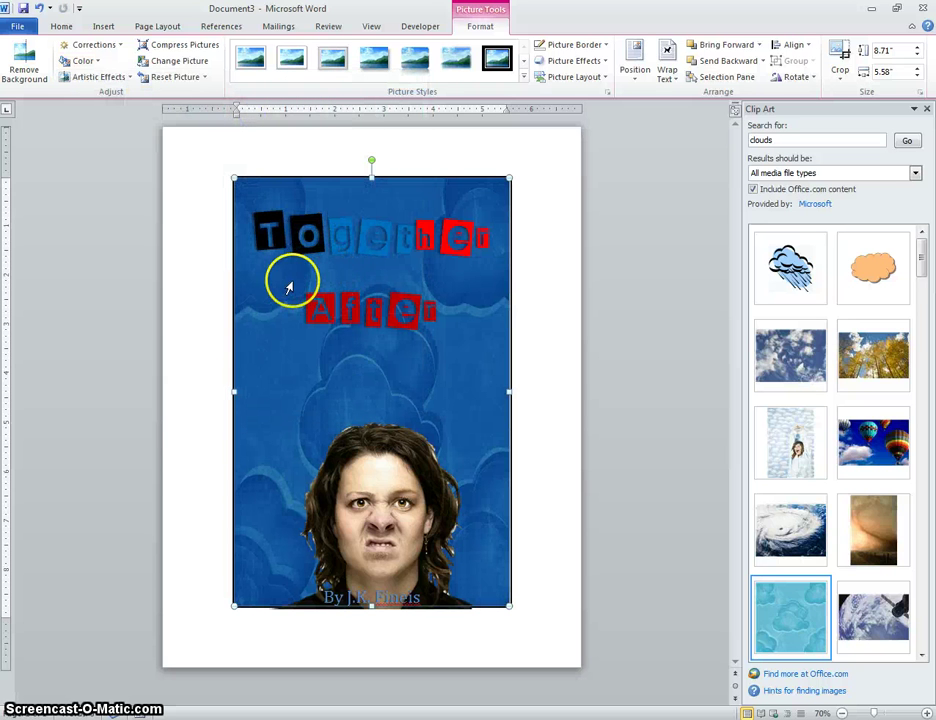
# Step: Nudge the portrait slightly upward so its bottom edge stays inside the cover border, and leave nothing selected
pyautogui.click(277, 258)
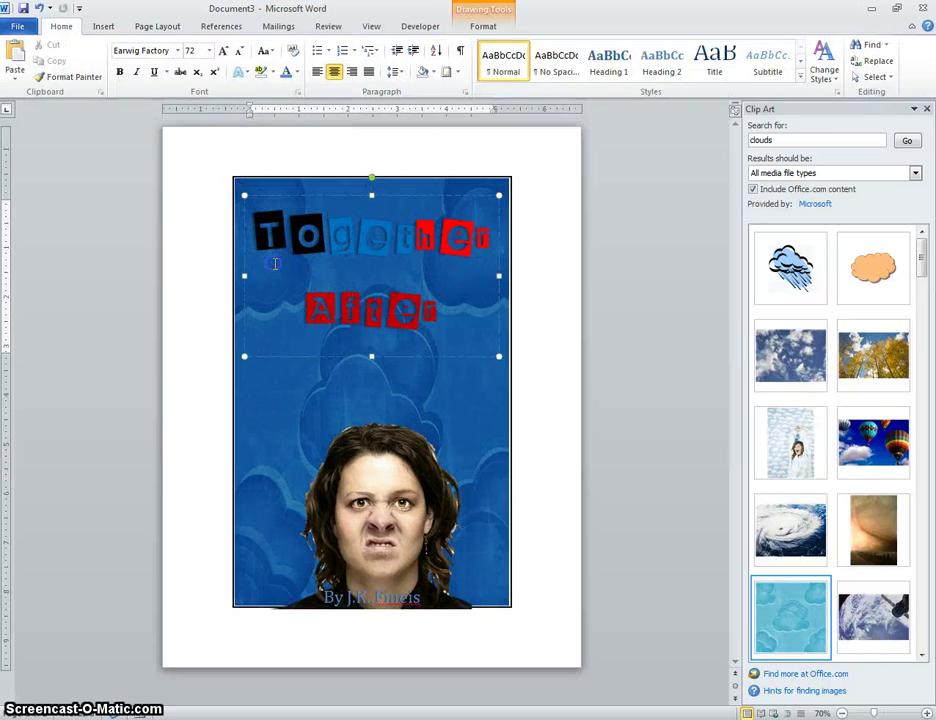
pyautogui.click(541, 345)
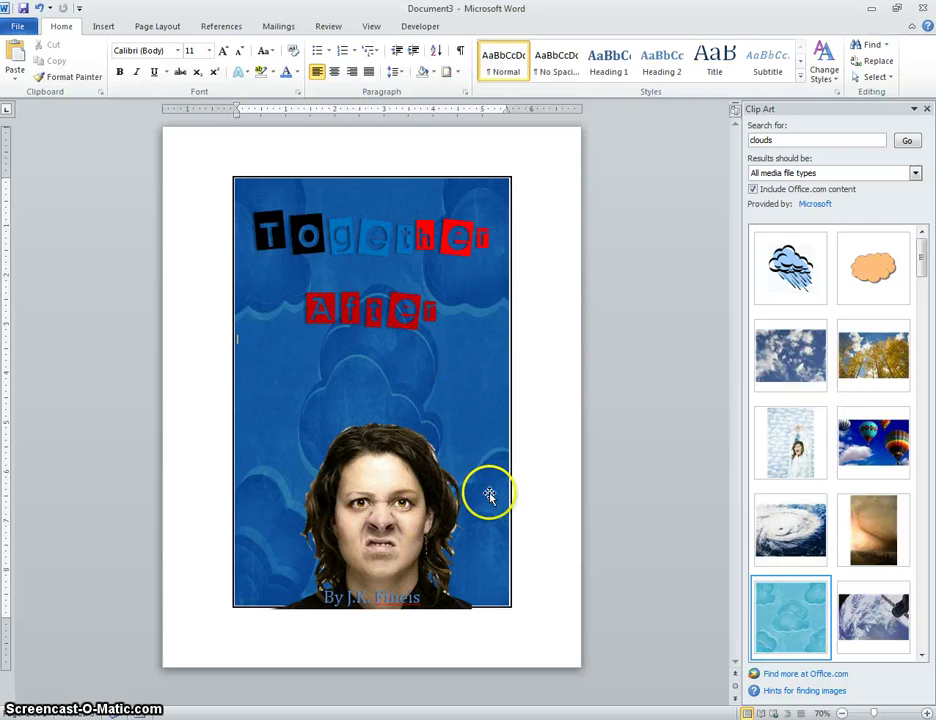
pyautogui.click(414, 490)
pyautogui.press('Up')
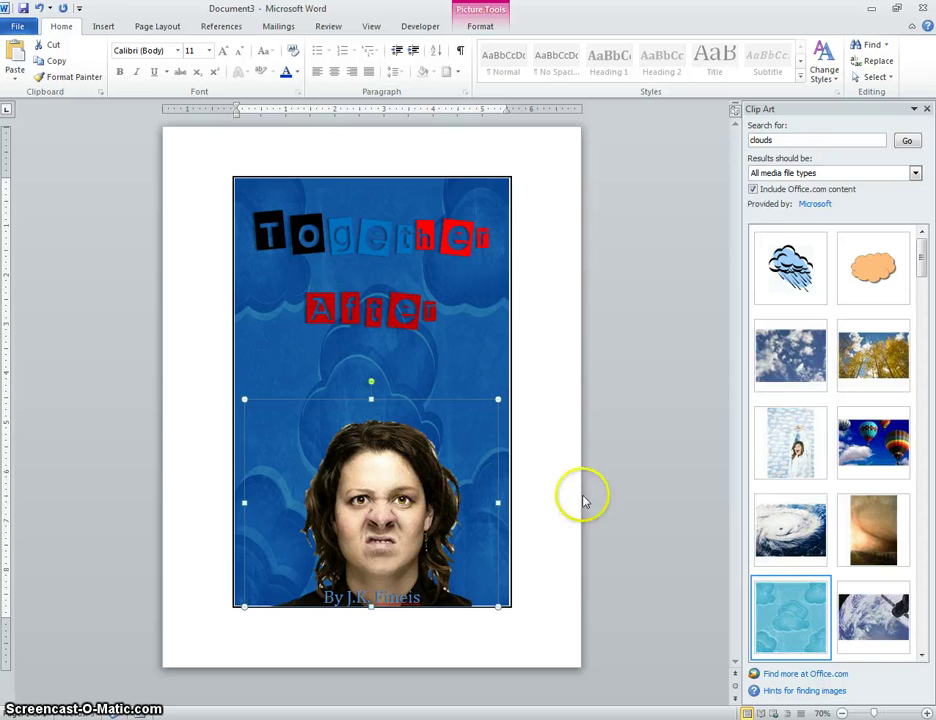
pyautogui.click(506, 310)
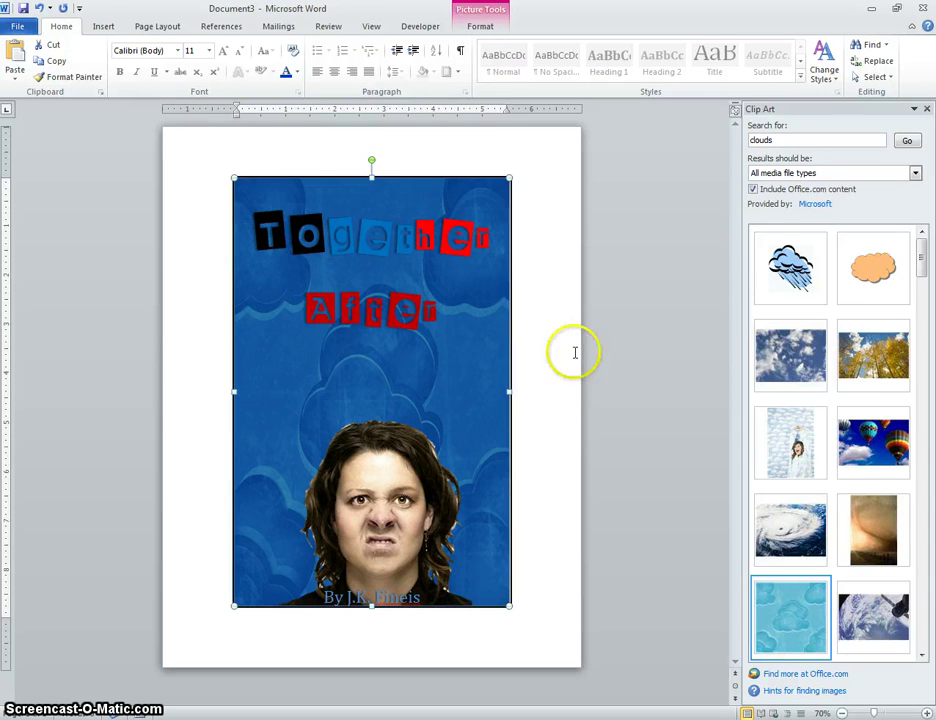
pyautogui.click(541, 329)
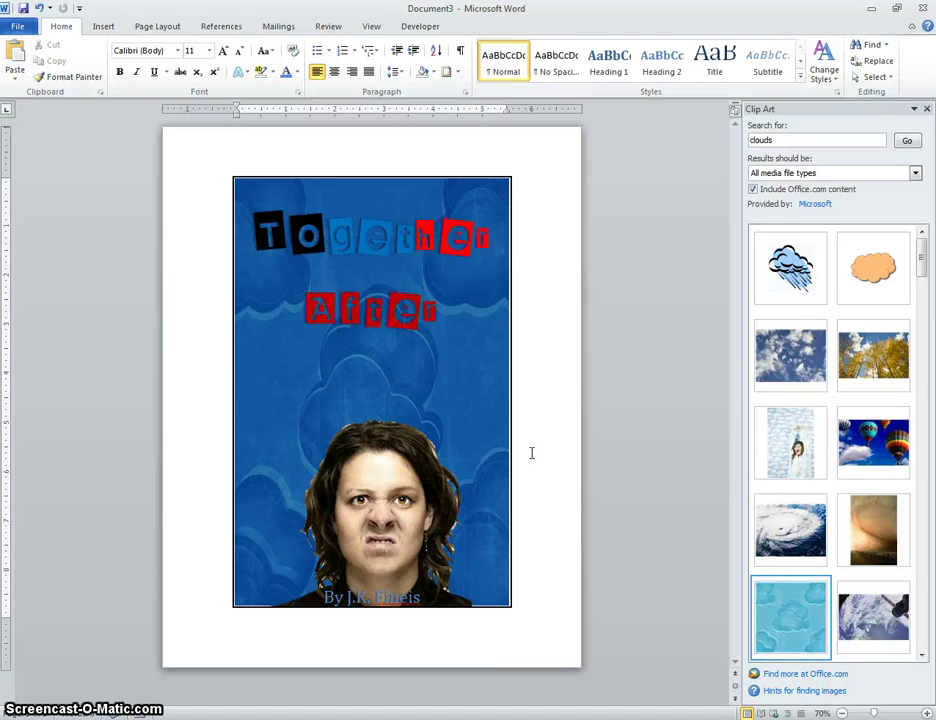
pyautogui.click(539, 711)
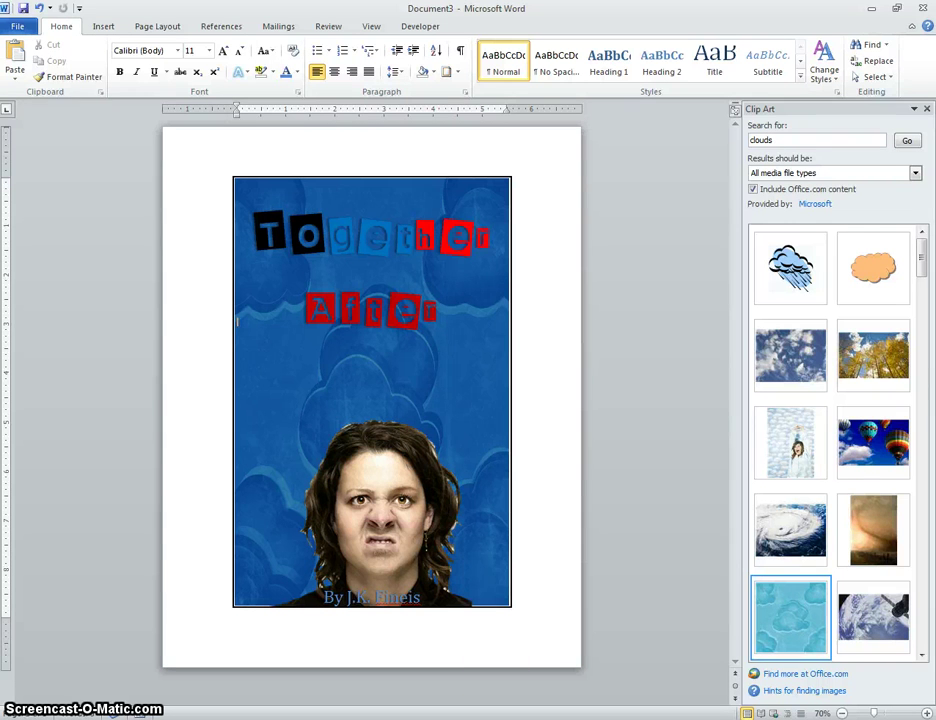